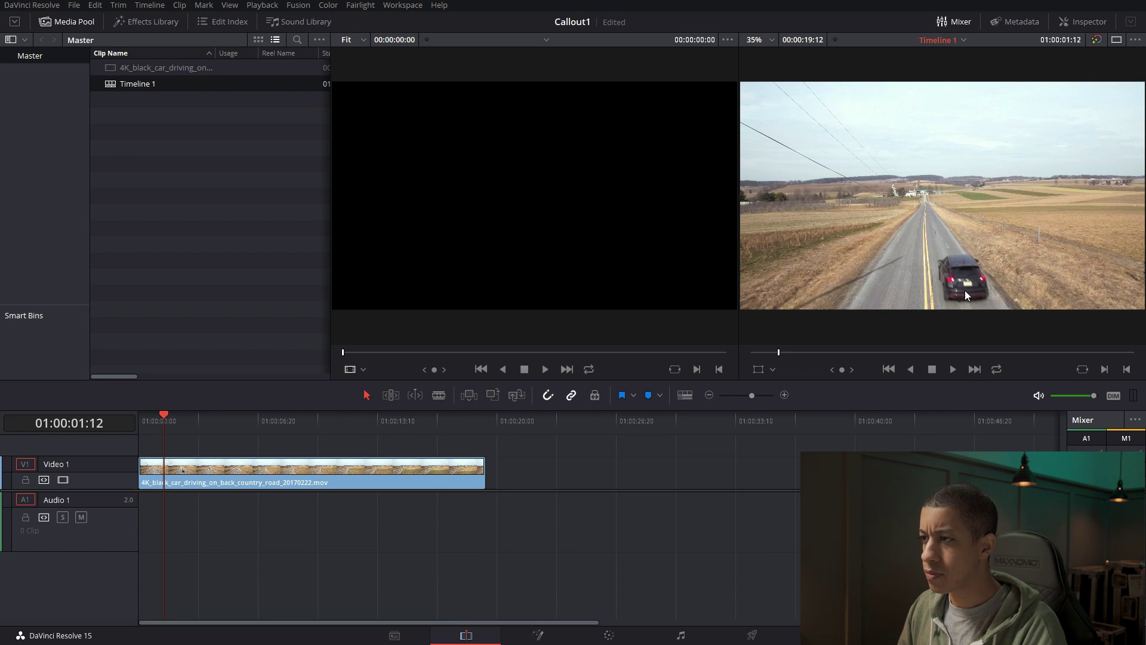
# Split the car clip on the timeline at 01:00:01:12 and again several seconds further on to isolate a middle segment.
pyautogui.hotkey('ctrl', 'b')
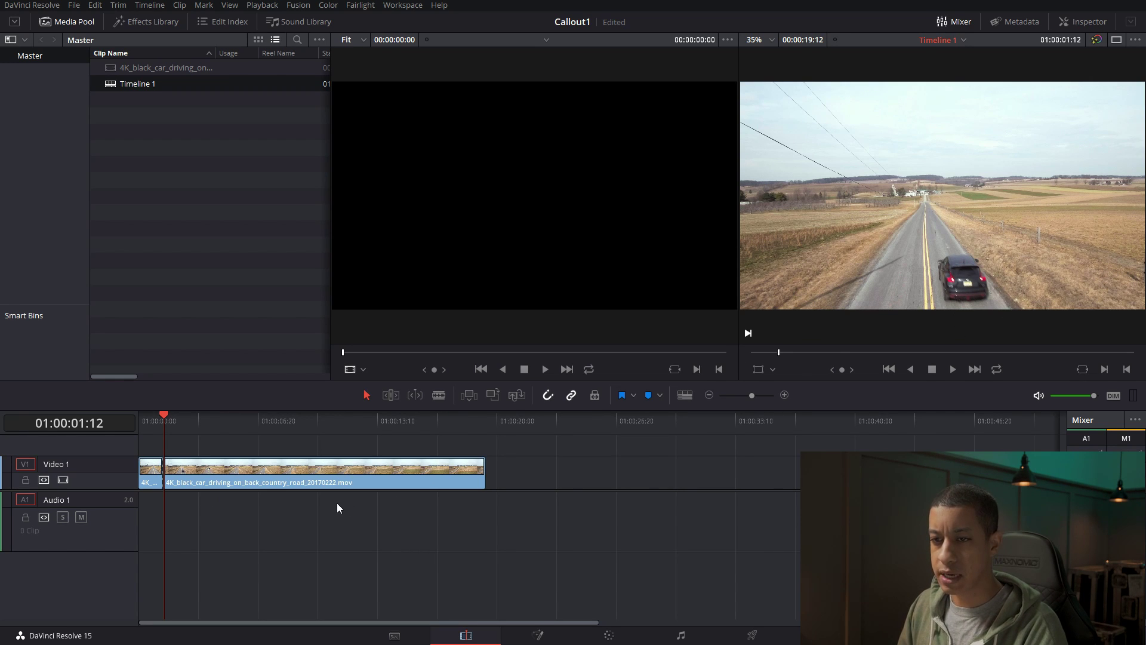
pyautogui.moveTo(176, 419); pyautogui.dragTo(231, 432)
pyautogui.hotkey('ctrl', 'b')
# Convert the middle segment into a new Fusion clip and open it on the Fusion page at 01:00:03:18.
pyautogui.click(256, 480)
pyautogui.rightClick(257, 480)
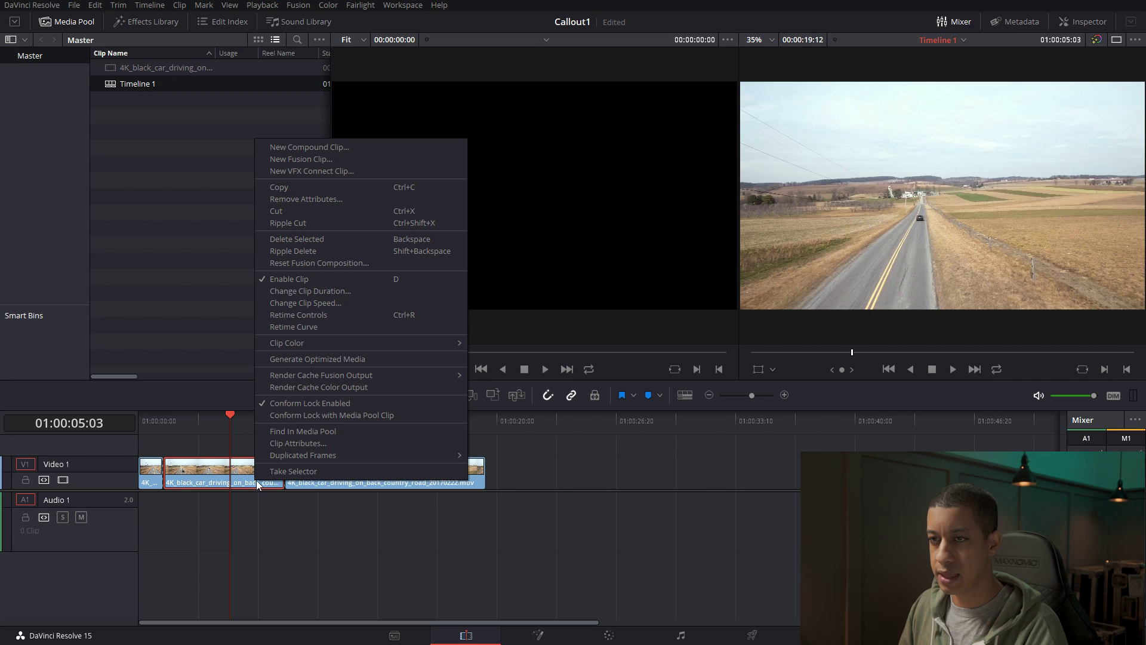
pyautogui.click(323, 161)
pyautogui.click(201, 426)
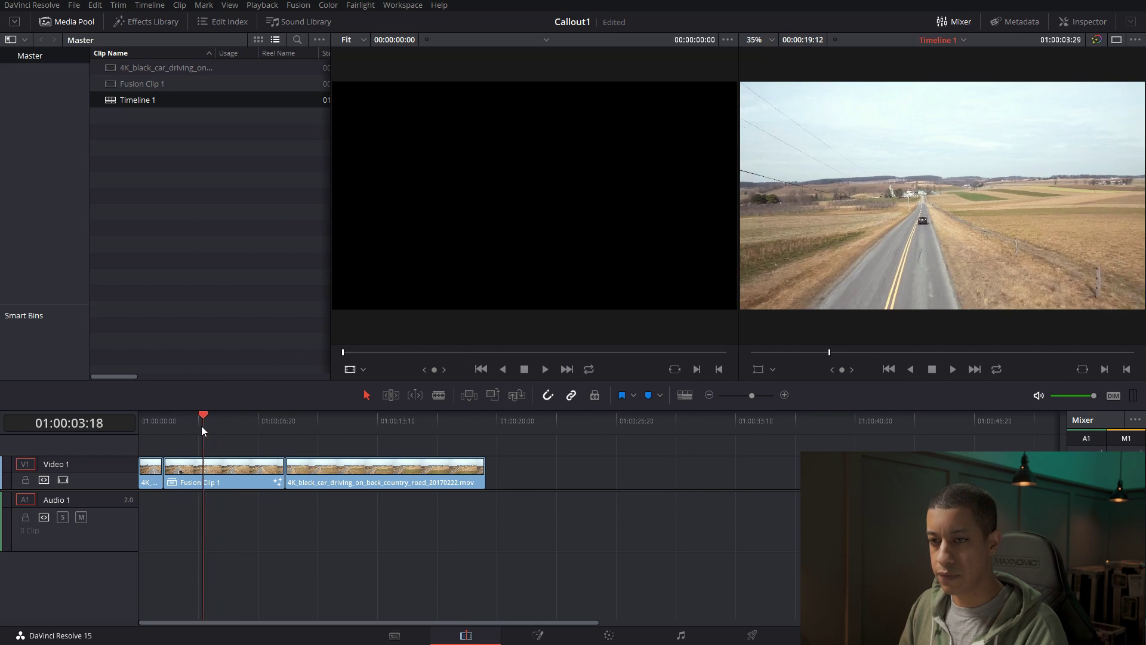
pyautogui.click(538, 635)
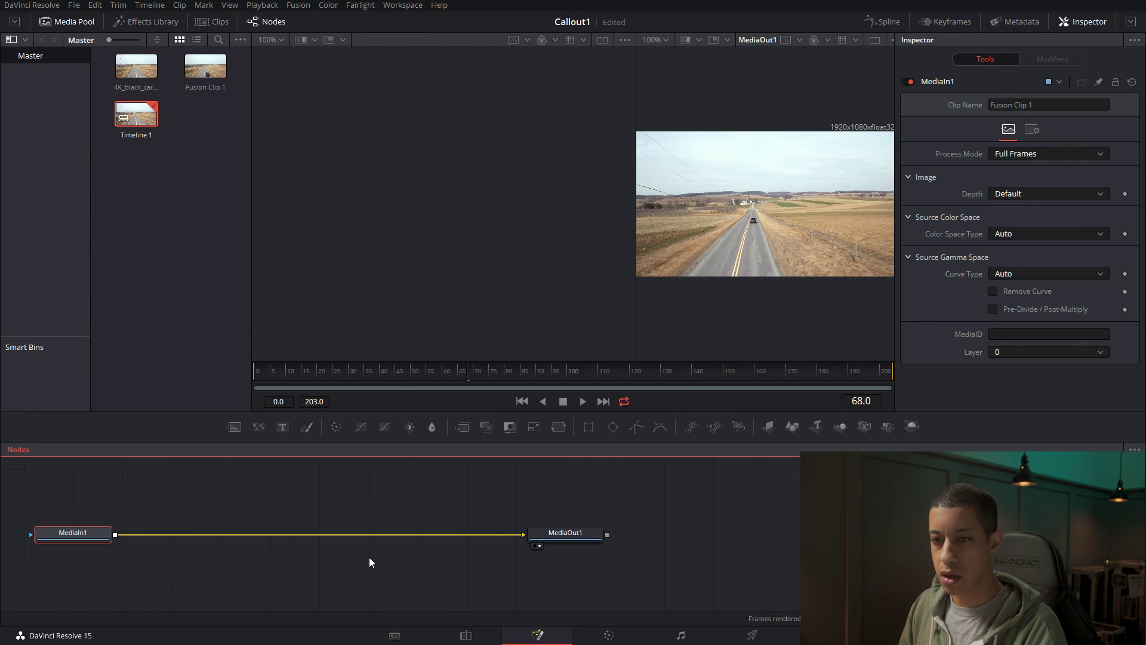
# Move the MediaIn1 and MediaOut1 nodes close together at the far side of the node graph and hide the media pool.
pyautogui.moveTo(73, 498); pyautogui.dragTo(510, 566)
pyautogui.moveTo(115, 532); pyautogui.dragTo(955, 587)
pyautogui.click(579, 521)
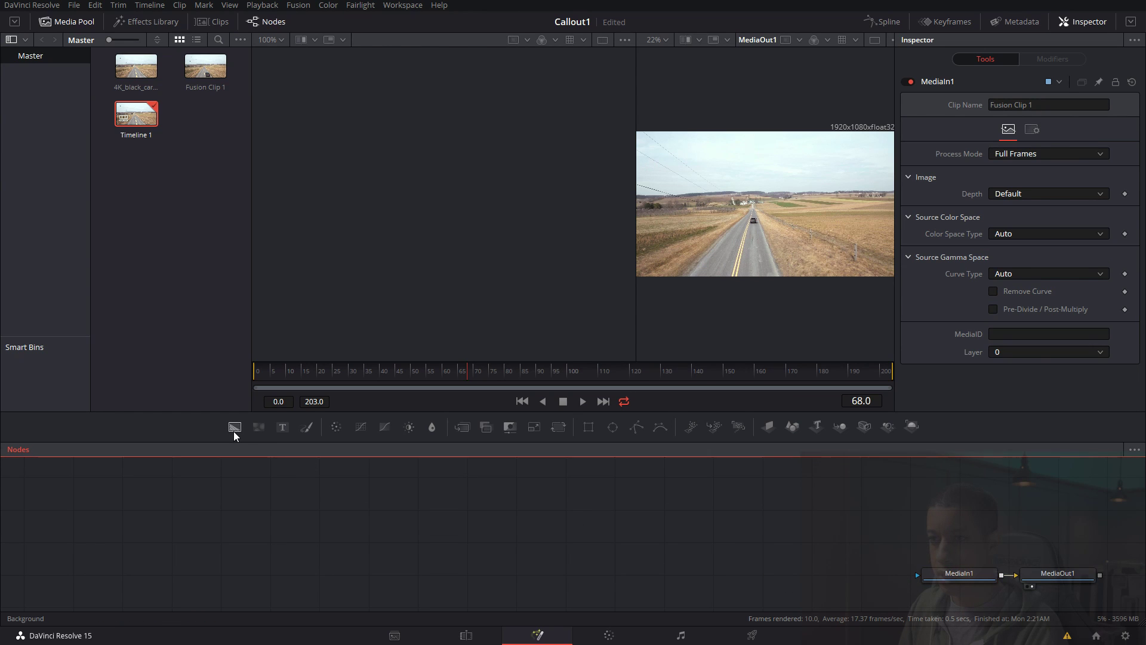
pyautogui.click(83, 23)
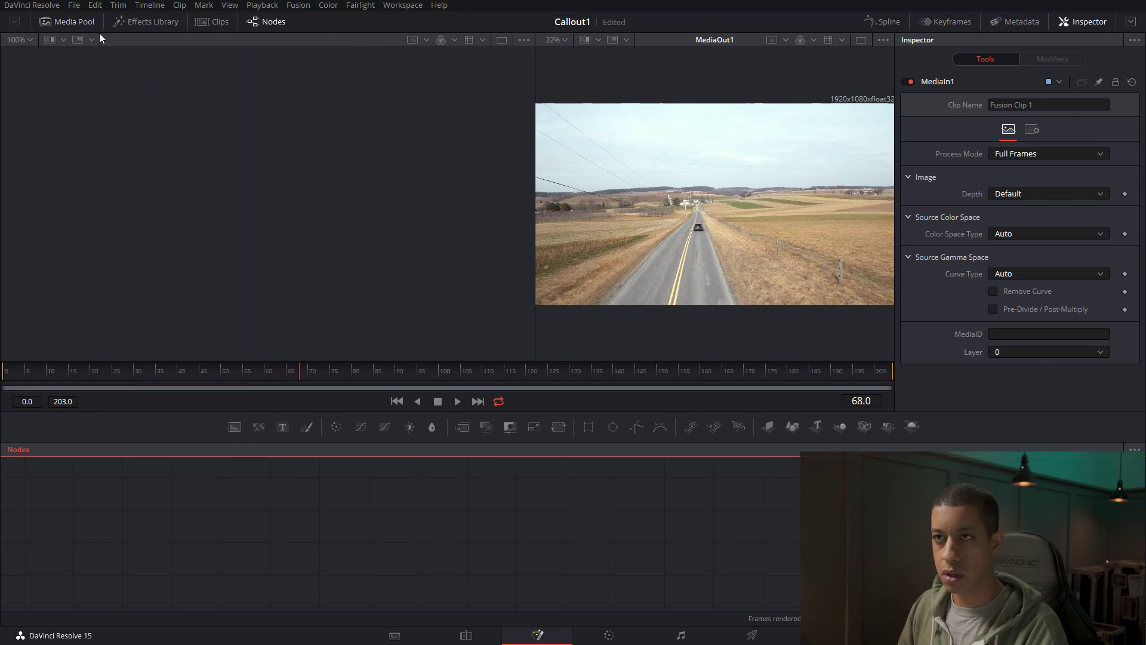
# Add a Background node masked by an Ellipse and show the Background in the empty viewer.
pyautogui.moveTo(234, 427); pyautogui.dragTo(538, 546)
pyautogui.moveTo(614, 426); pyautogui.dragTo(379, 514)
pyautogui.click(370, 576)
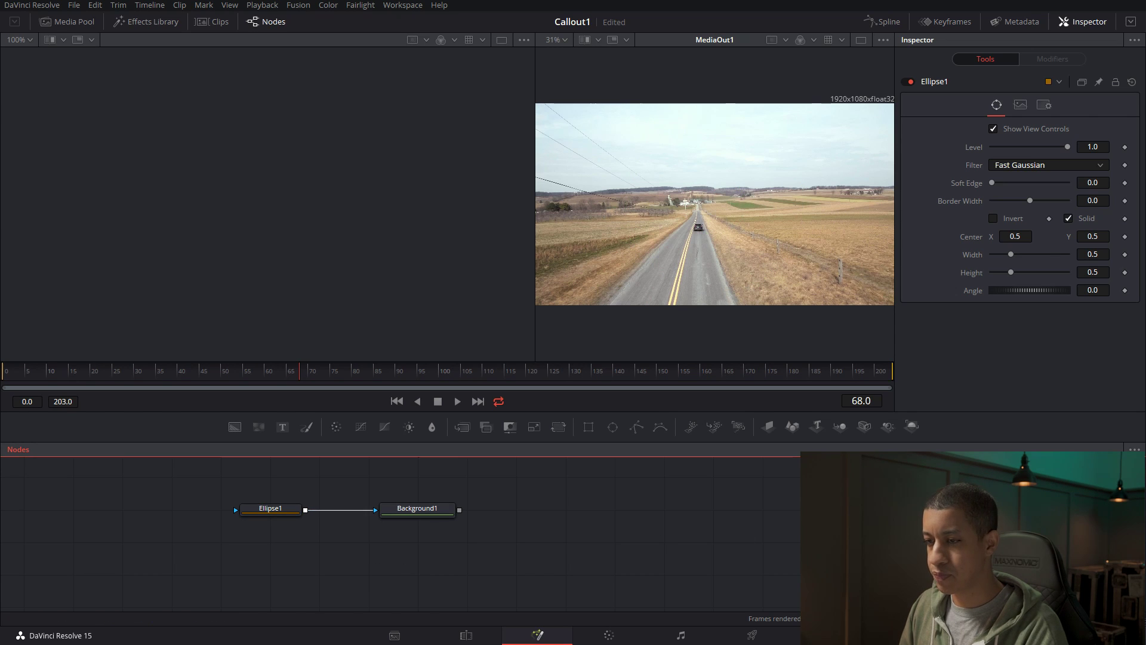
pyautogui.moveTo(427, 509); pyautogui.dragTo(258, 199)
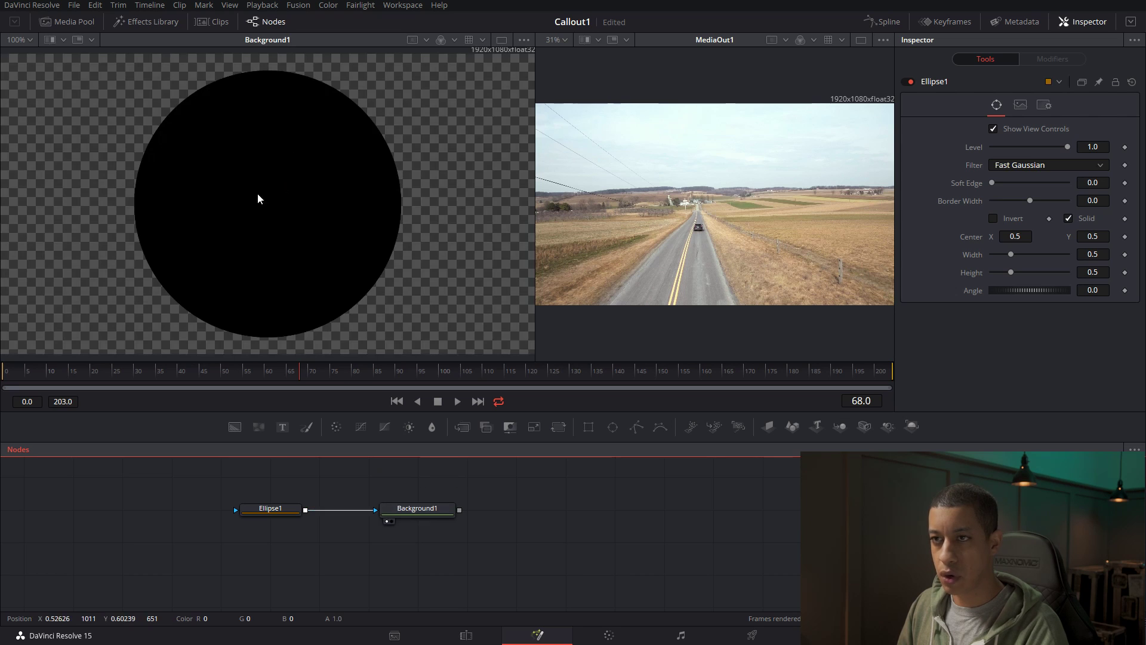
# Add an expression to the Ellipse's Width that links it to its Height.
pyautogui.click(286, 517)
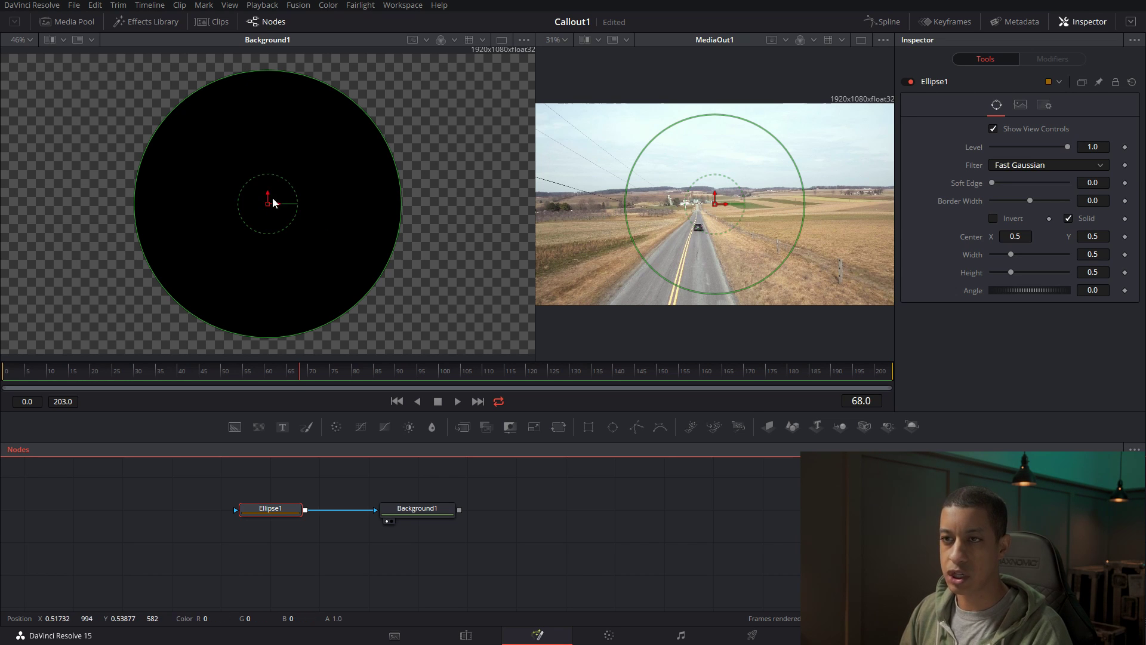
pyautogui.rightClick(971, 255)
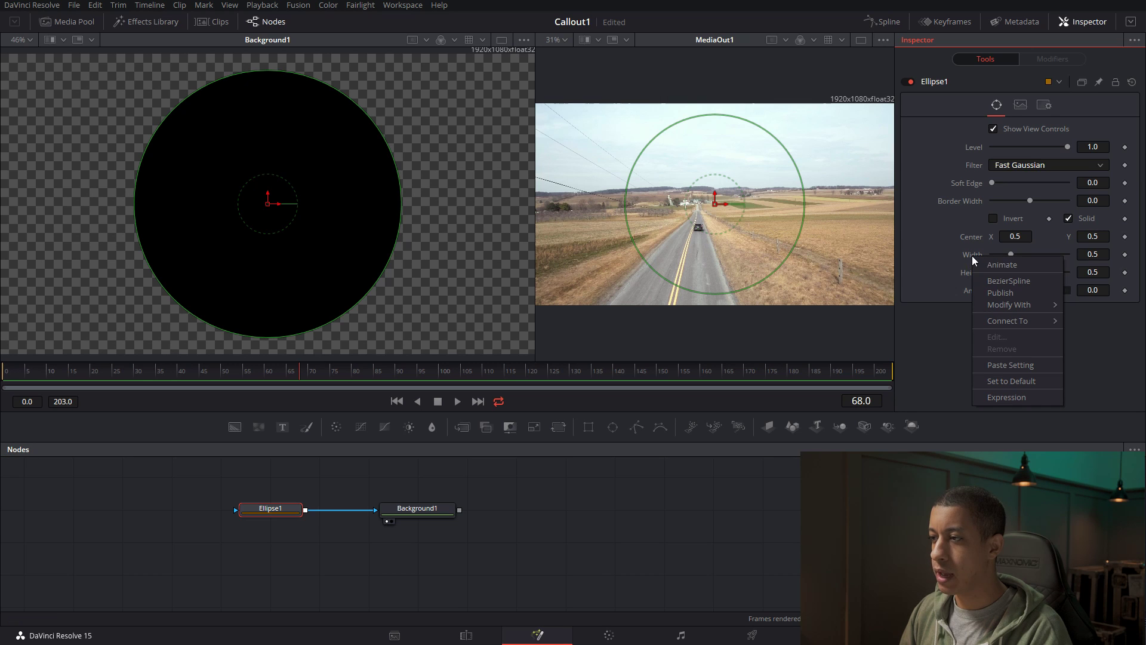
pyautogui.click(1012, 398)
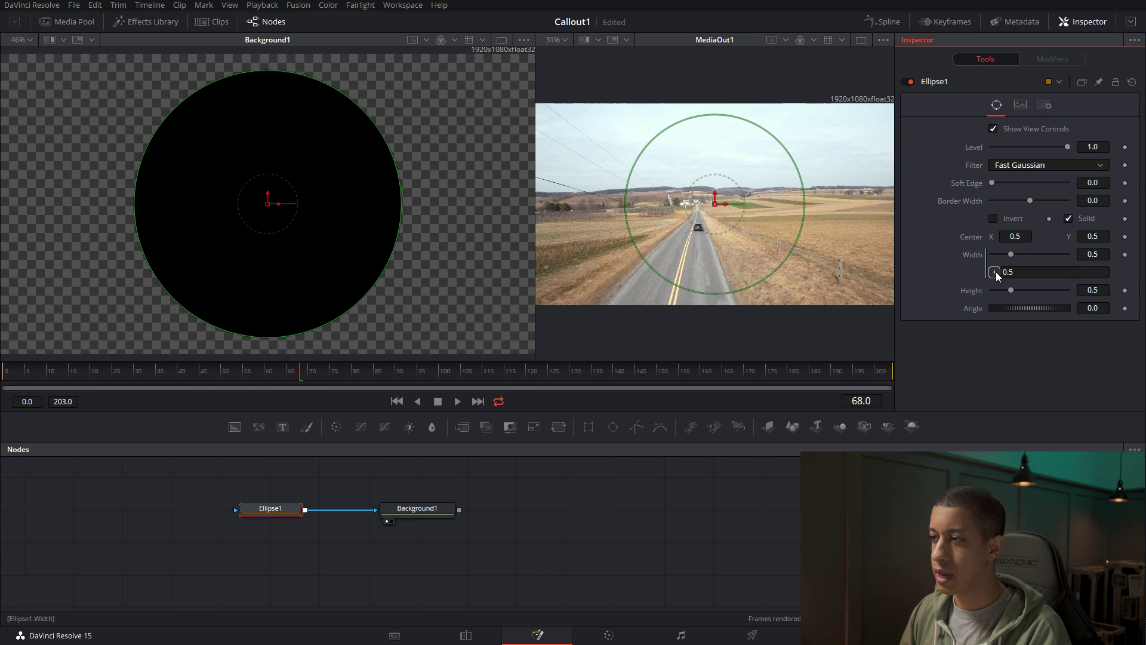
pyautogui.moveTo(975, 292); pyautogui.dragTo(975, 292)
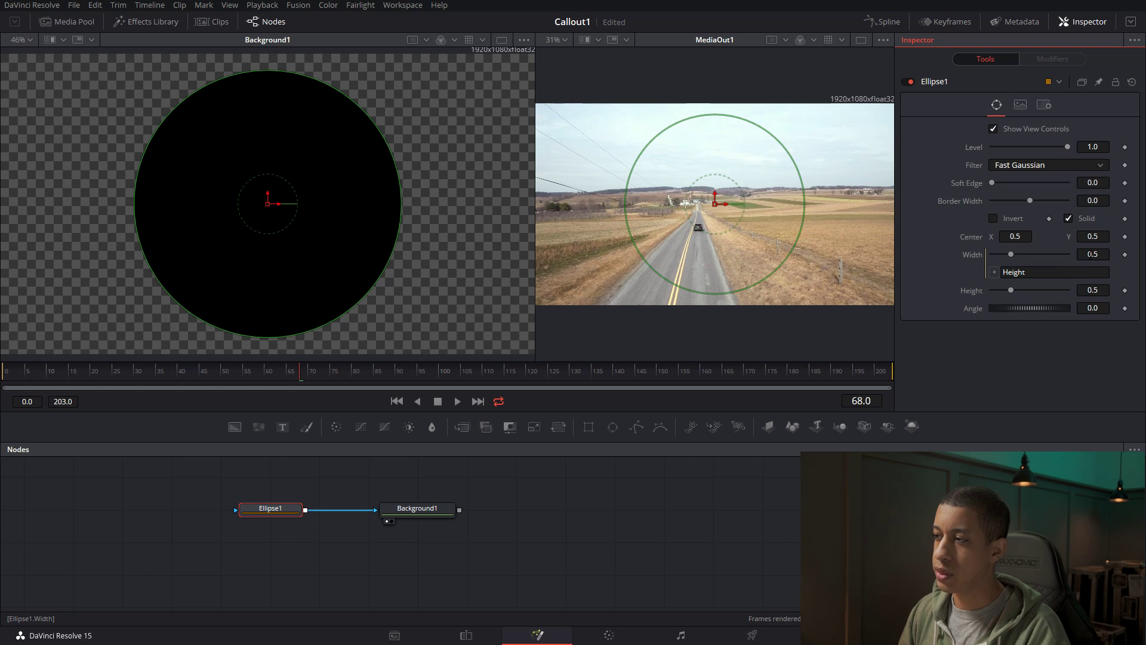
# Shrink the Ellipse to a small dot by reducing its Height to about 0.0122.
pyautogui.moveTo(1012, 289); pyautogui.dragTo(1001, 289)
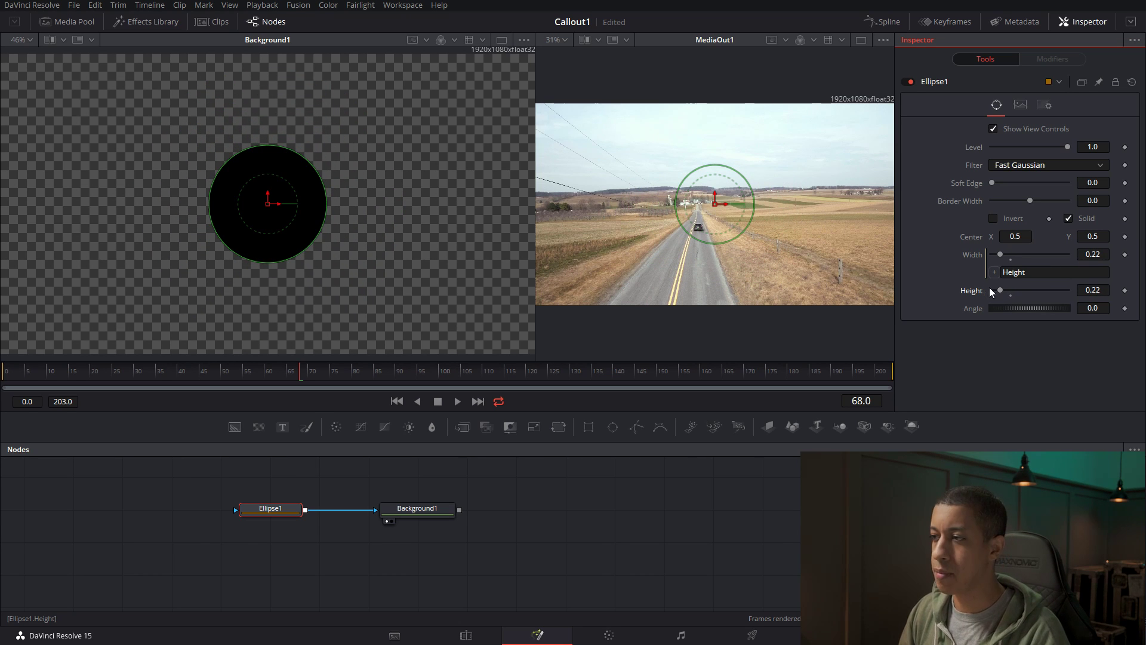
pyautogui.moveTo(1000, 289); pyautogui.dragTo(920, 304)
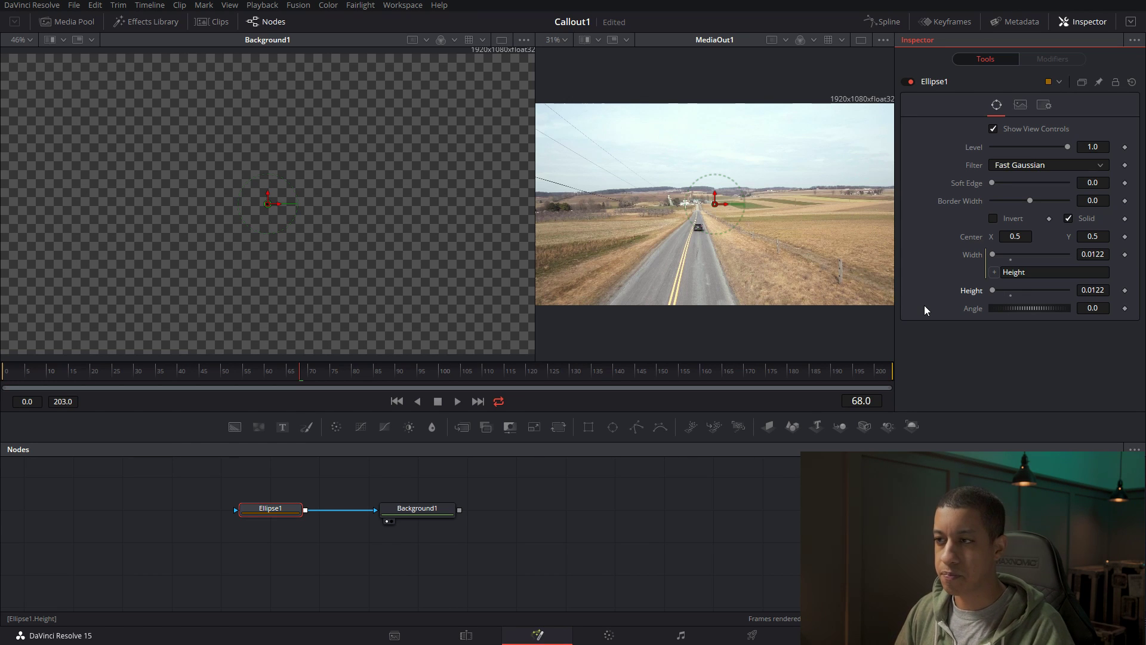
pyautogui.click(660, 529)
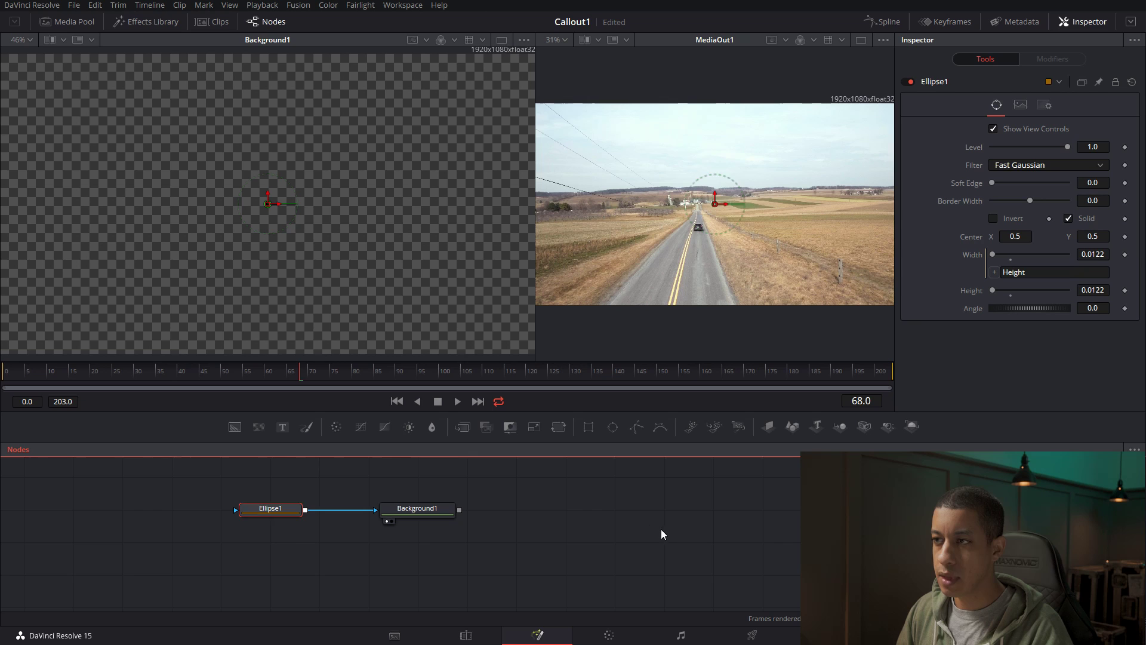
# Colour Background1 bright purple, with about hue 0.784, saturation 0.934 and value 0.937.
pyautogui.click(424, 505)
pyautogui.moveTo(1097, 252)
pyautogui.mouseDown()
pyautogui.moveTo(1096, 271)
pyautogui.moveTo(1102, 202)
pyautogui.moveTo(1082, 217)
pyautogui.mouseUp()
pyautogui.click(778, 501)
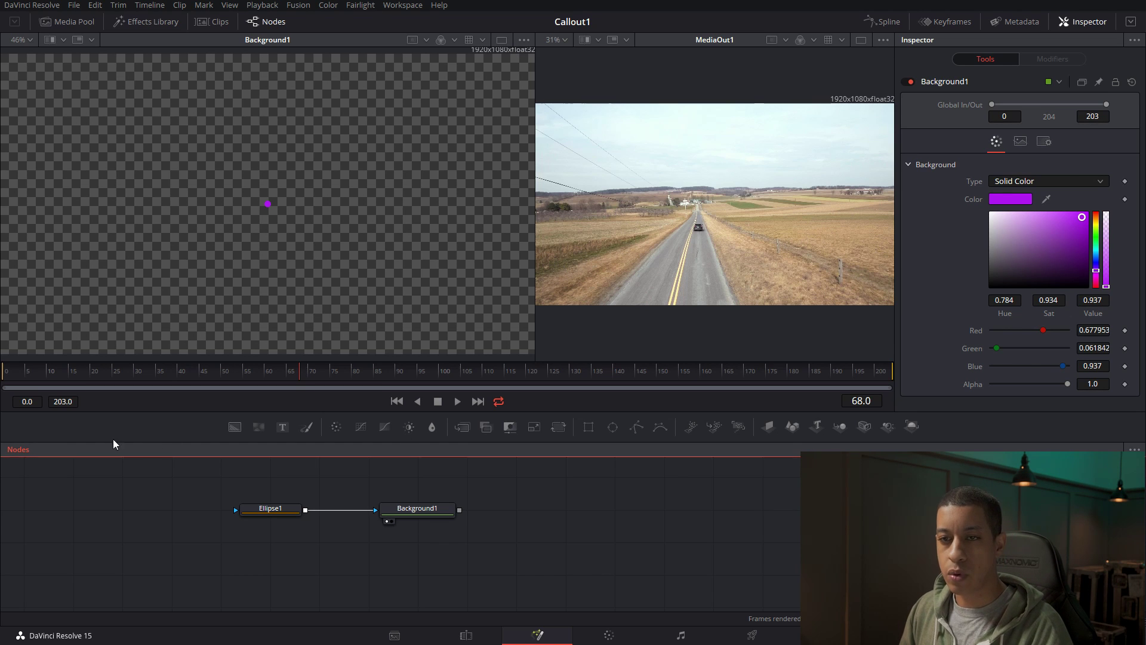
# Go to frame 0 and add a second Background node masked by a Rectangle below the first pair.
pyautogui.click(9, 376)
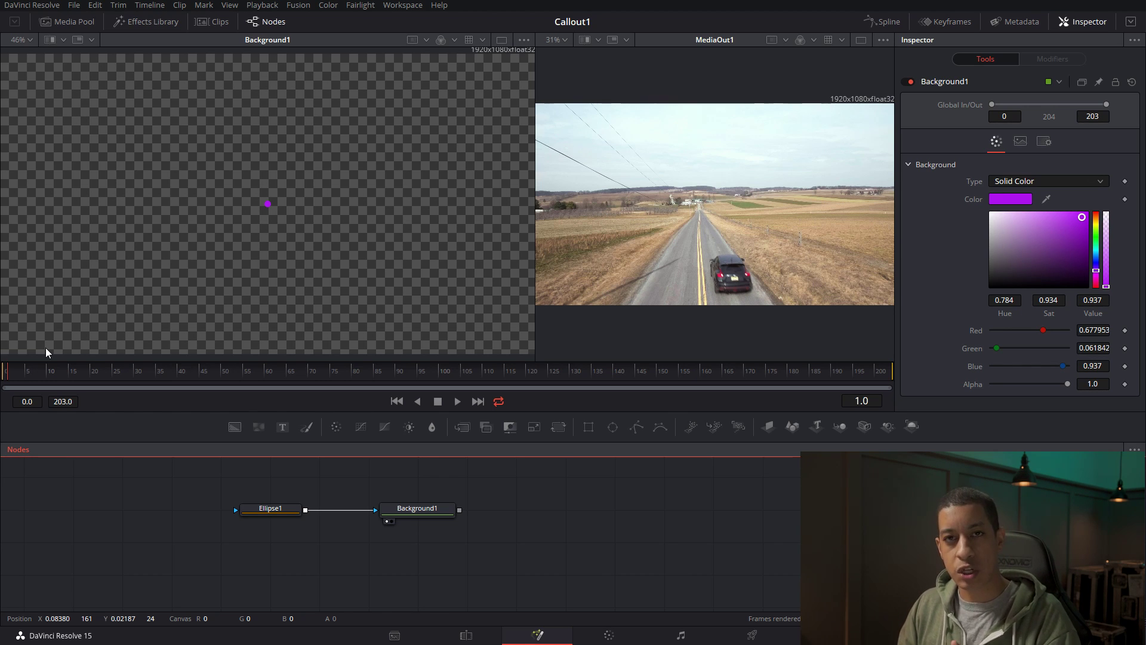
pyautogui.click(5, 374)
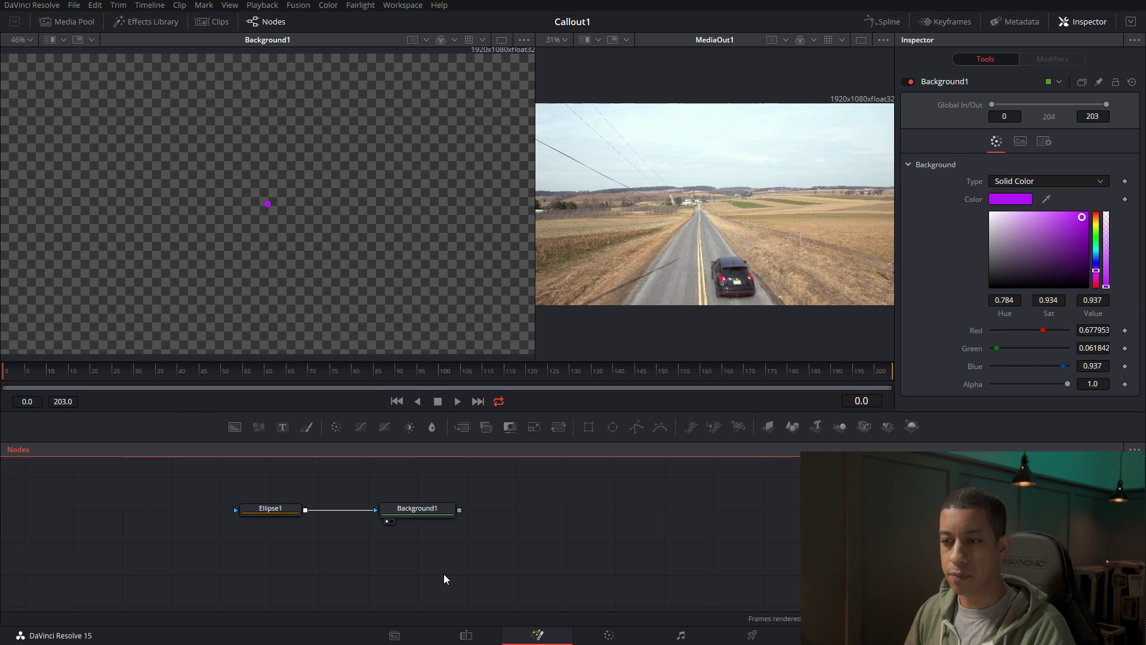
pyautogui.moveTo(234, 427); pyautogui.dragTo(398, 549)
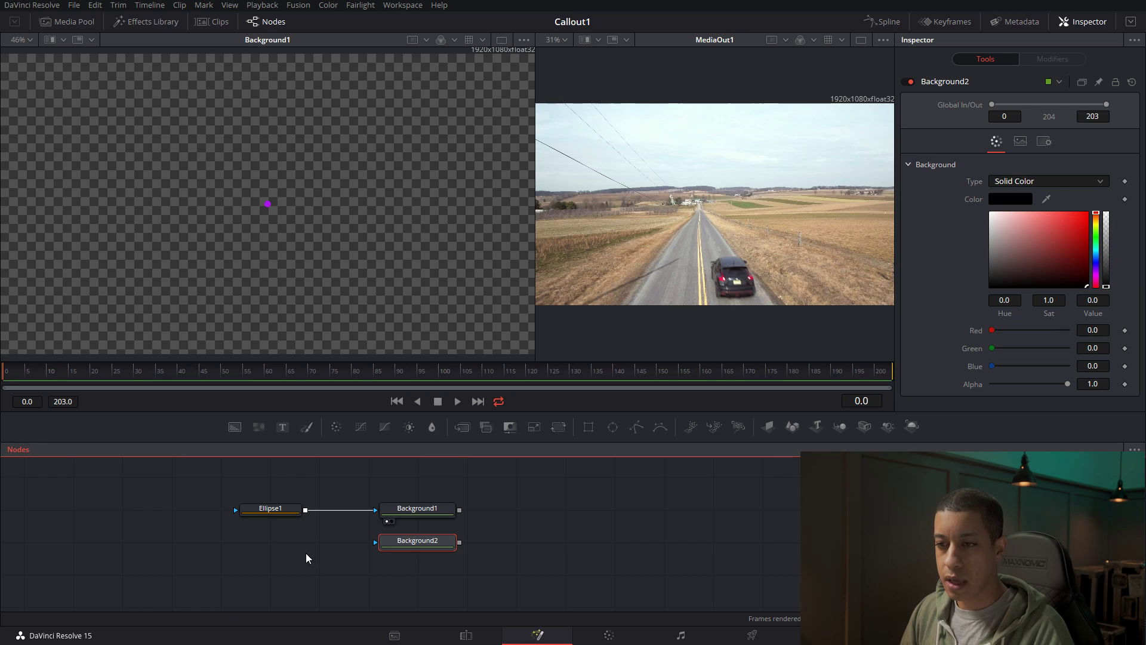
pyautogui.click(277, 552)
pyautogui.moveTo(588, 426); pyautogui.dragTo(376, 543)
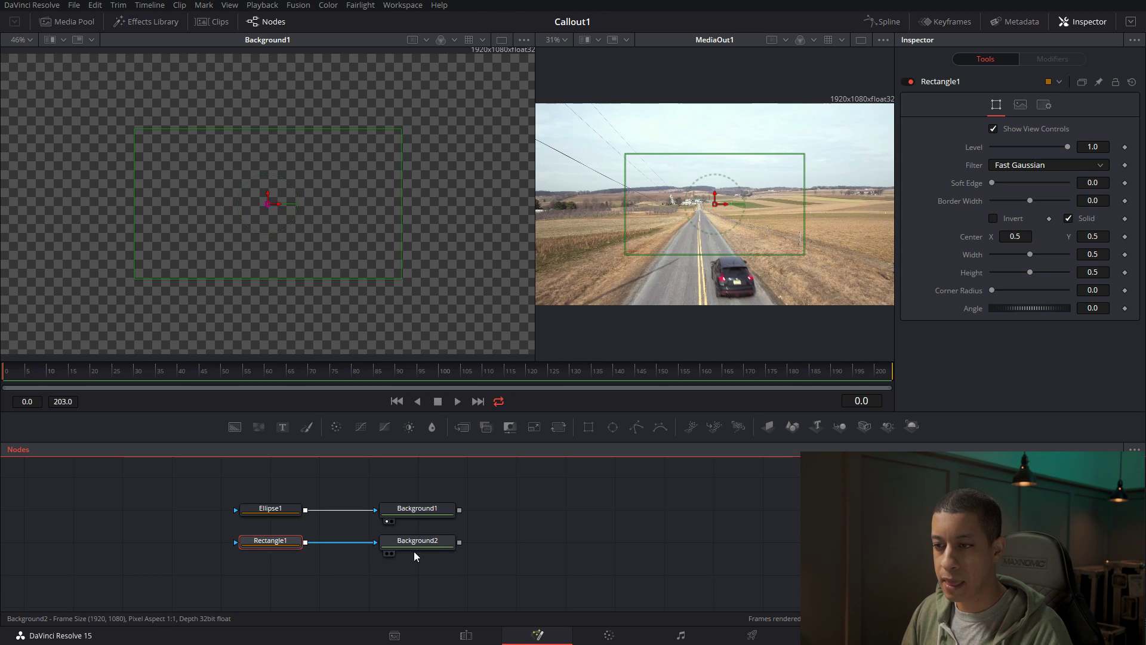
# Merge Background1 as the foreground over Background2 and show the Merge in the first viewer.
pyautogui.moveTo(459, 509); pyautogui.dragTo(459, 543)
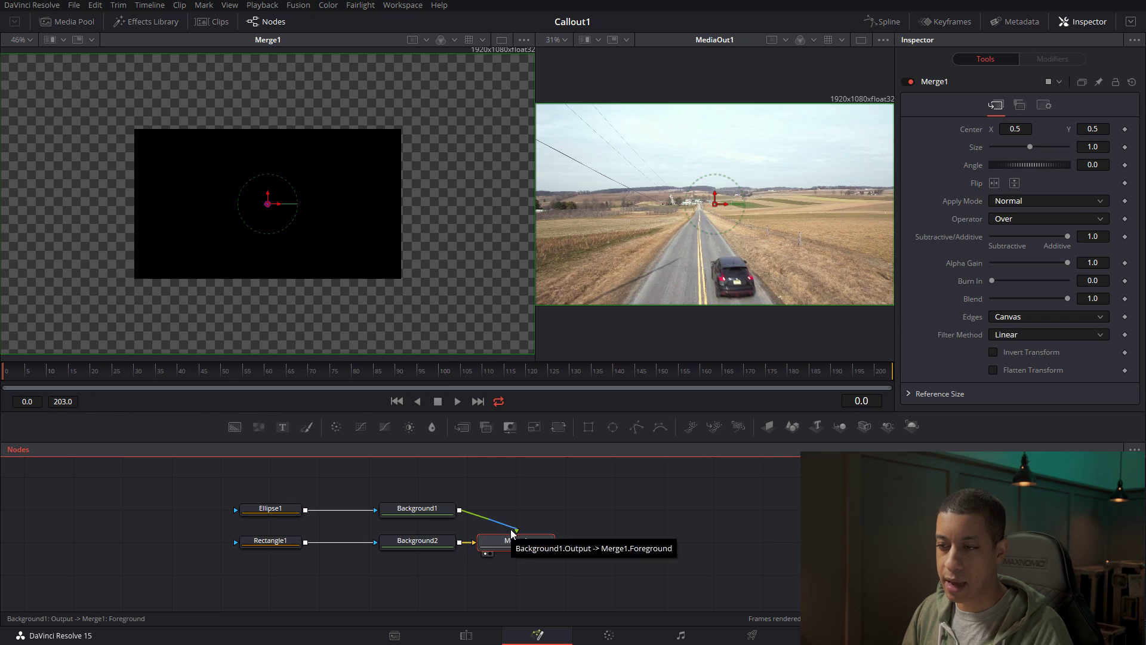
pyautogui.click(626, 526)
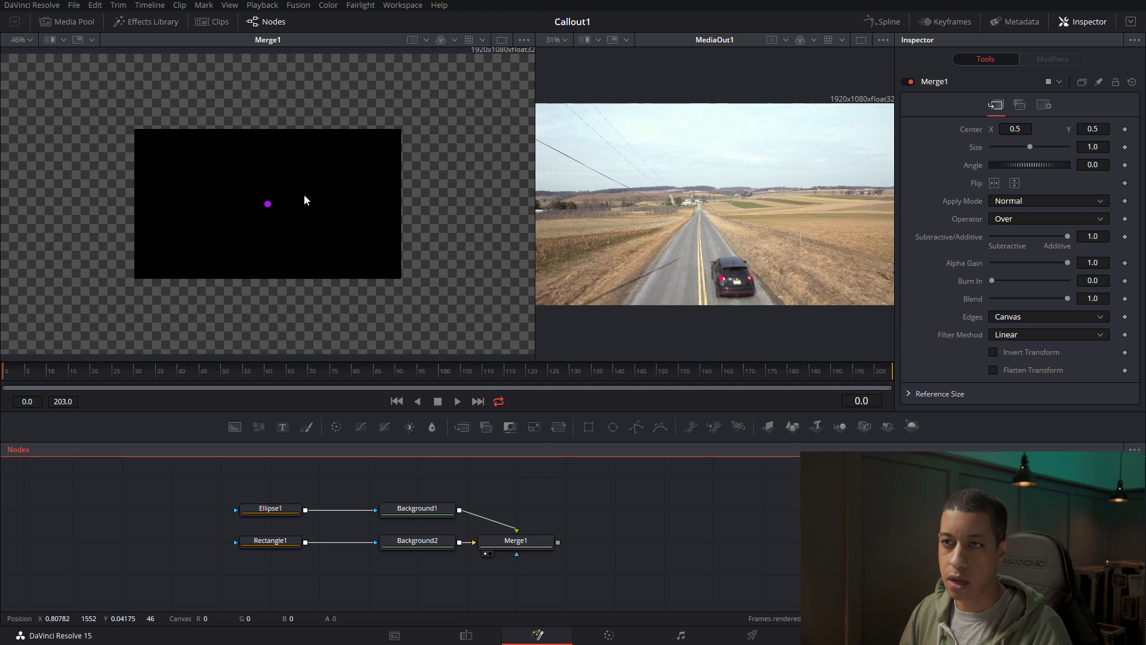
# Try swapping the Merge node's foreground and background inputs, and swap them back.
pyautogui.click(533, 542)
pyautogui.click(655, 560)
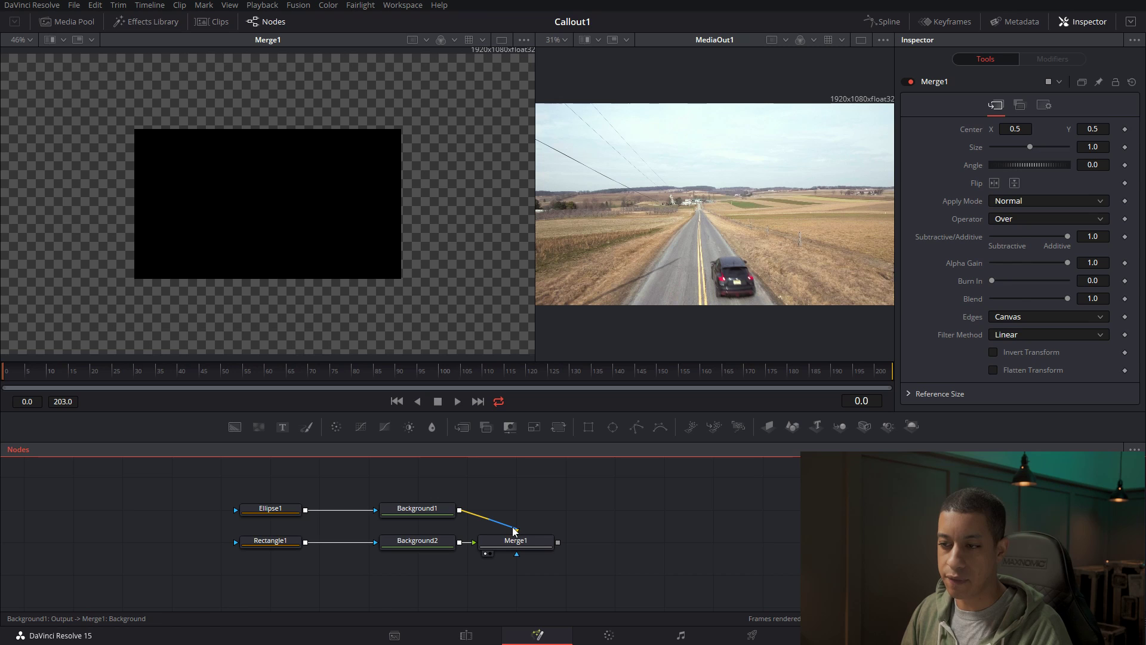
pyautogui.click(519, 541)
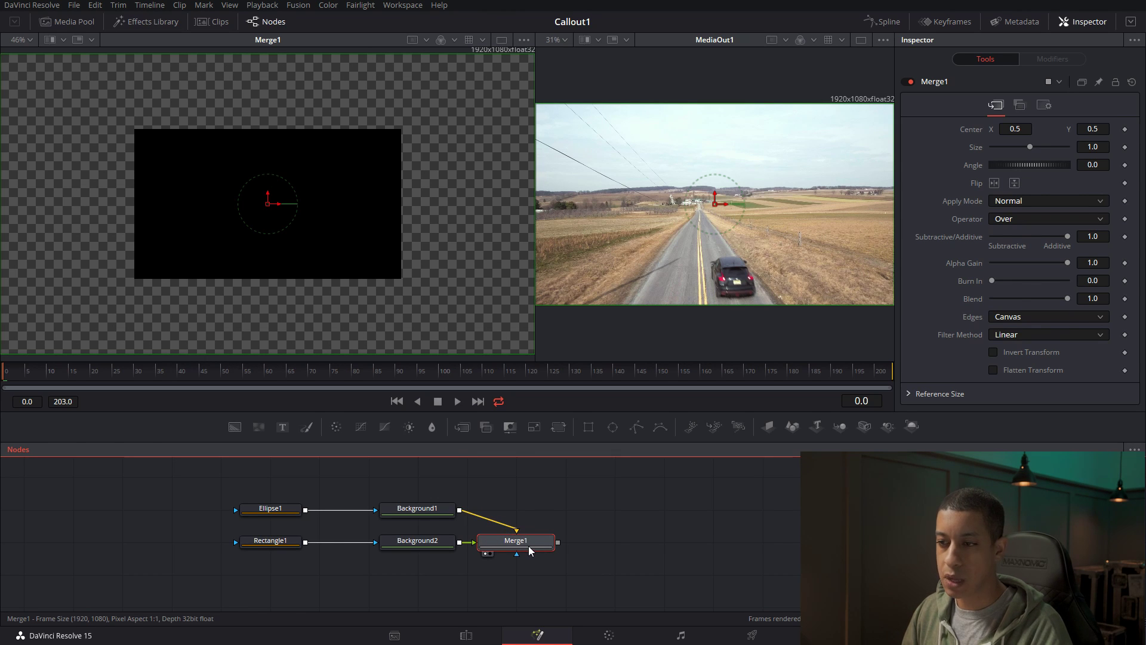
pyautogui.hotkey('ctrl', 't')
pyautogui.click(647, 561)
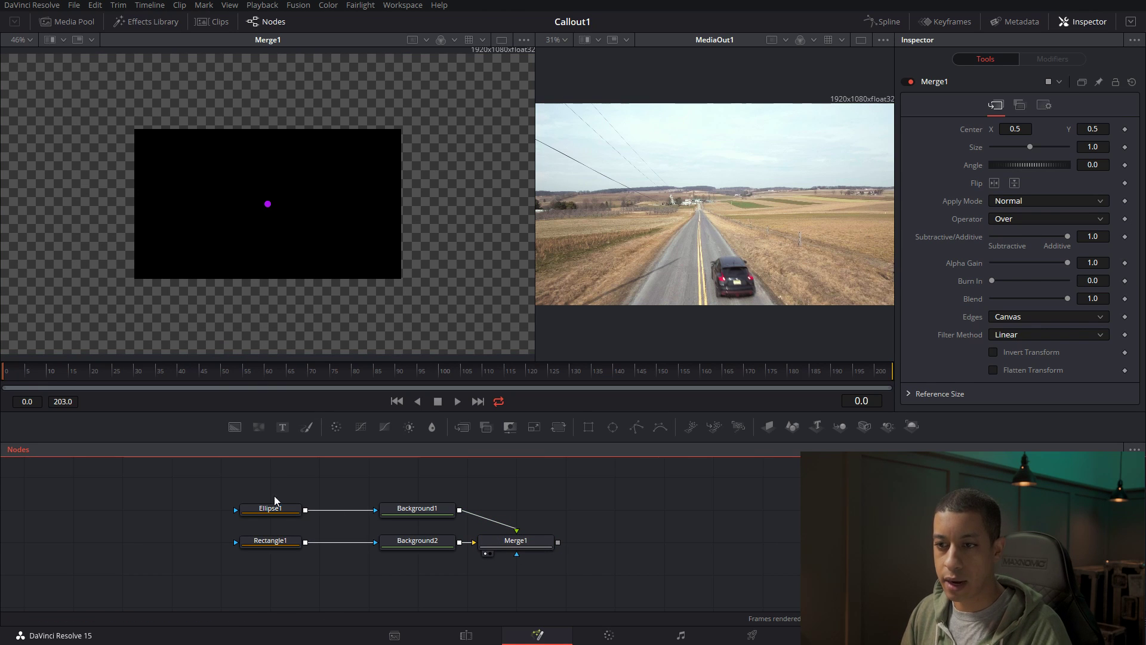
# Try the Rectangle as a callout line: height 0.0106, width 0.0988, angle 57.39, moved so that it starts at the purple dot.
pyautogui.click(280, 543)
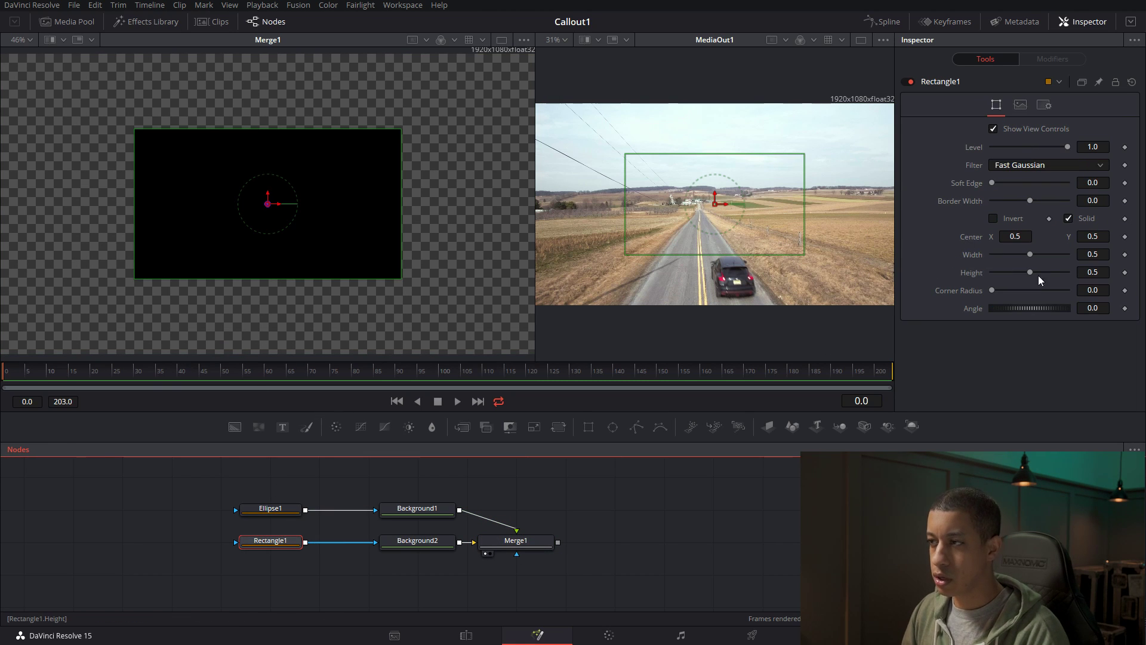
pyautogui.moveTo(1032, 272); pyautogui.dragTo(660, 321)
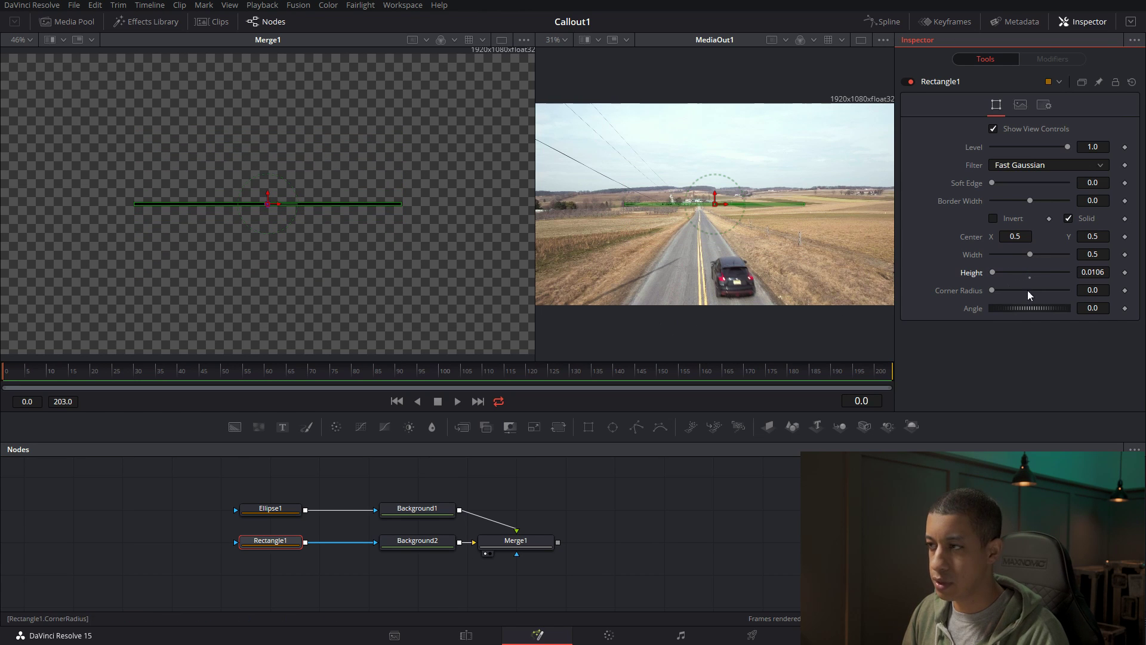
pyautogui.moveTo(1031, 253); pyautogui.dragTo(729, 275)
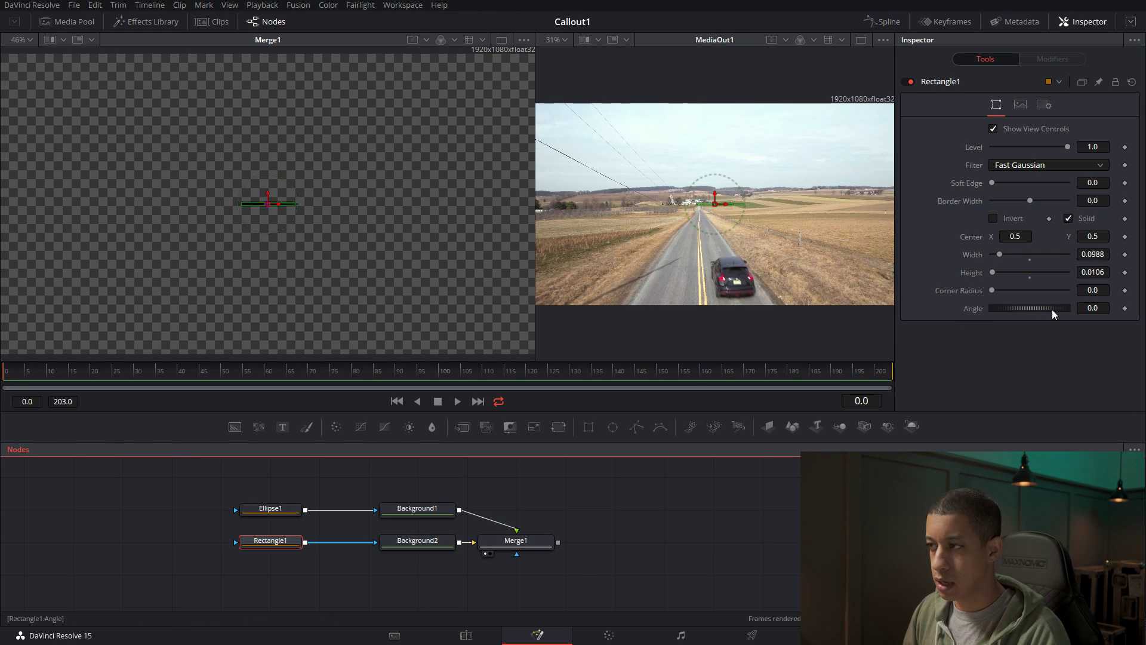
pyautogui.moveTo(1037, 309); pyautogui.dragTo(1143, 323)
pyautogui.moveTo(270, 200); pyautogui.dragTo(285, 185)
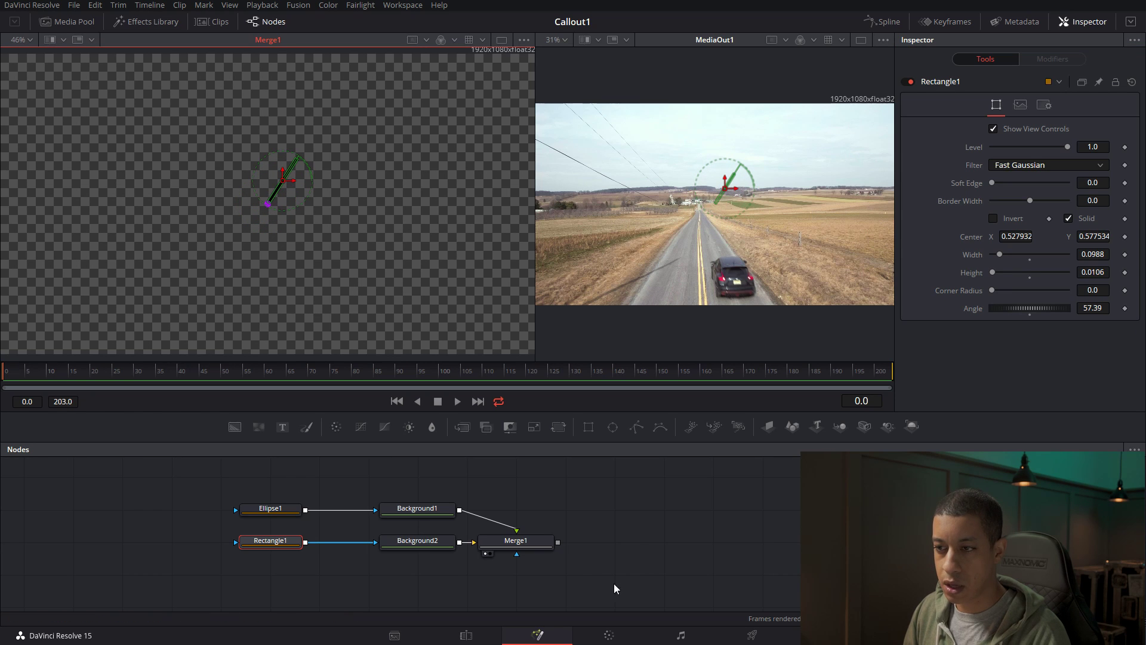
pyautogui.click(631, 553)
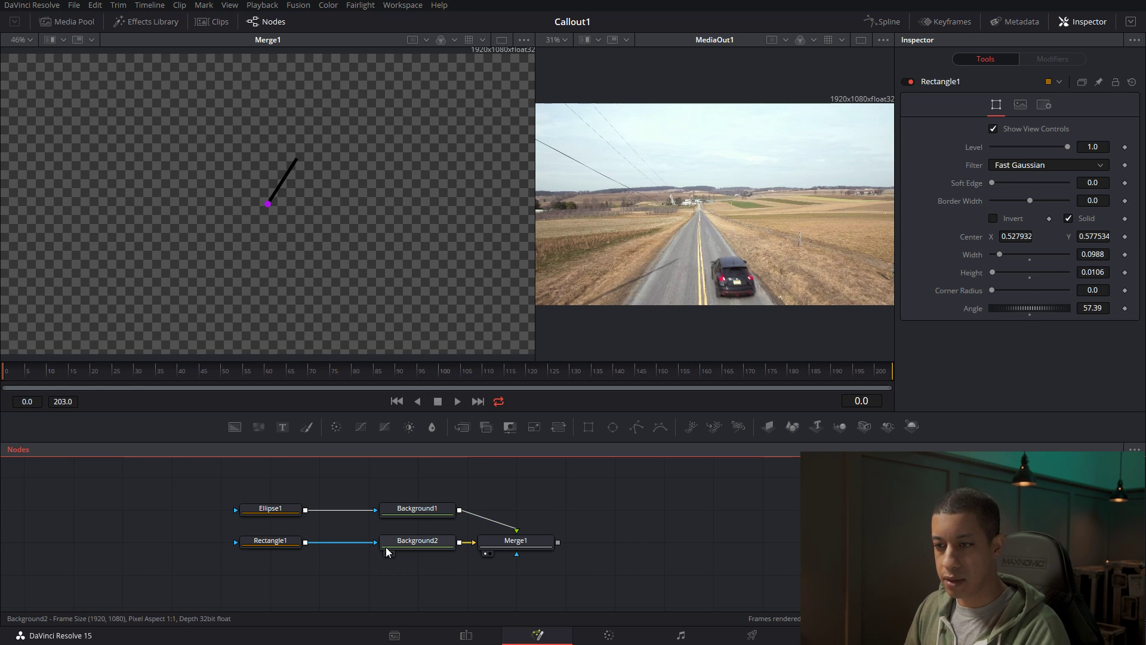
# Delete the Rectangle mask node feeding Background2.
pyautogui.moveTo(371, 543); pyautogui.dragTo(262, 535)
pyautogui.click(310, 565)
pyautogui.click(283, 545)
pyautogui.press('Delete')
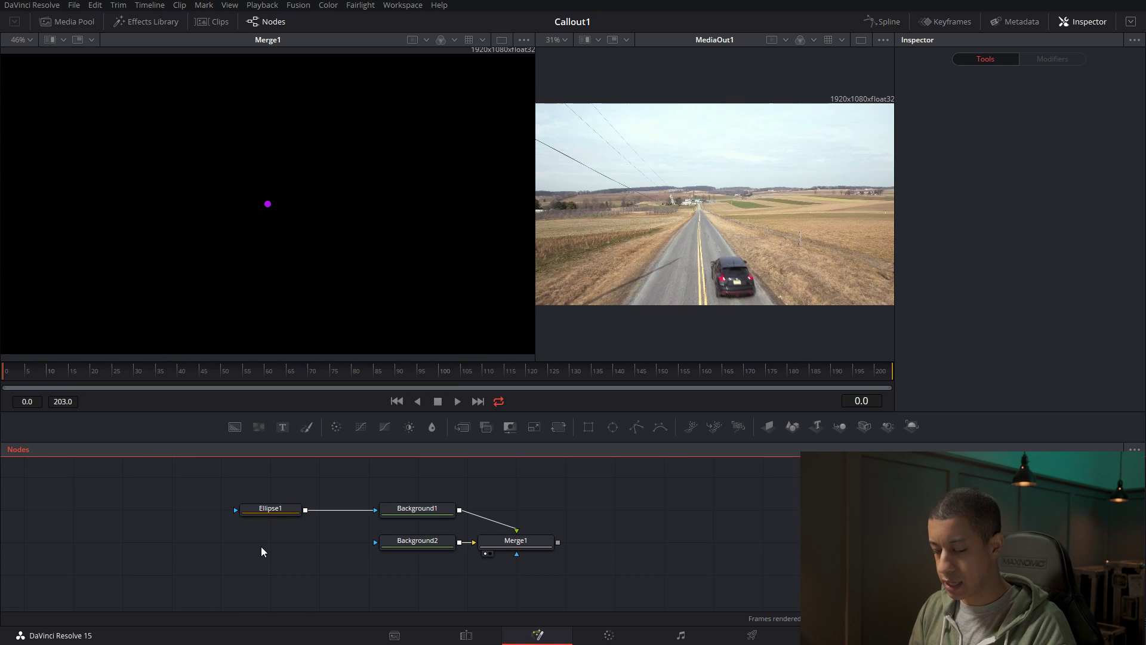
# Add a Mask Paint node and connect it to Background2's effect mask input.
pyautogui.hotkey('shift', 'space')
pyautogui.write('paint')
pyautogui.write('pin')
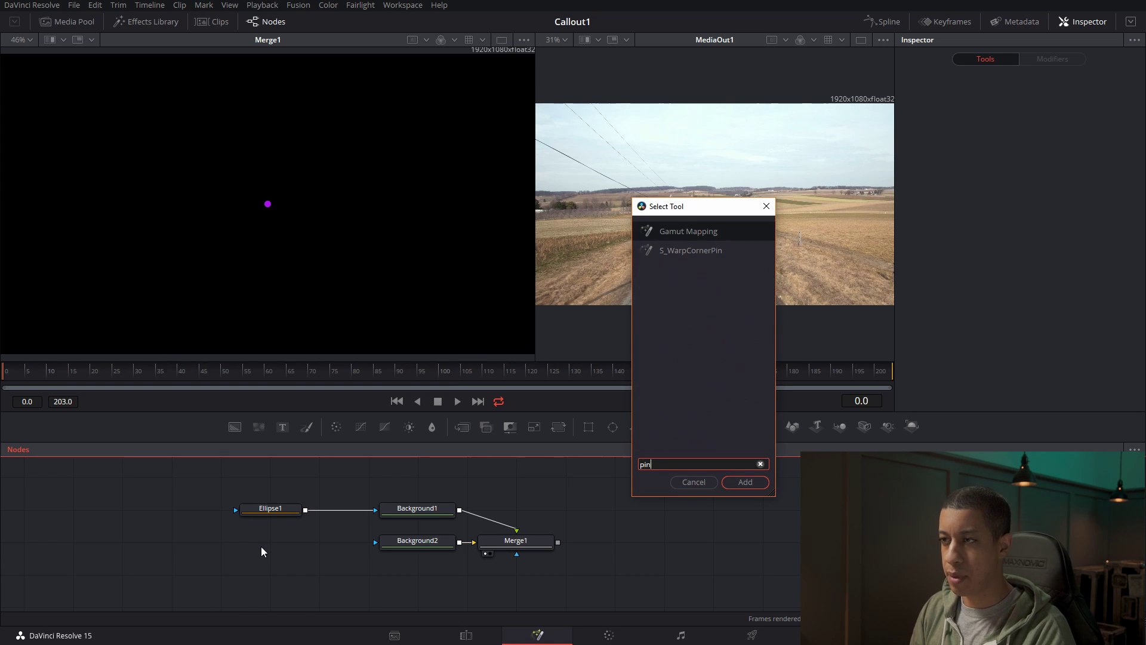
pyautogui.press('BackSpace')
pyautogui.press('BackSpace')
pyautogui.write('ain')
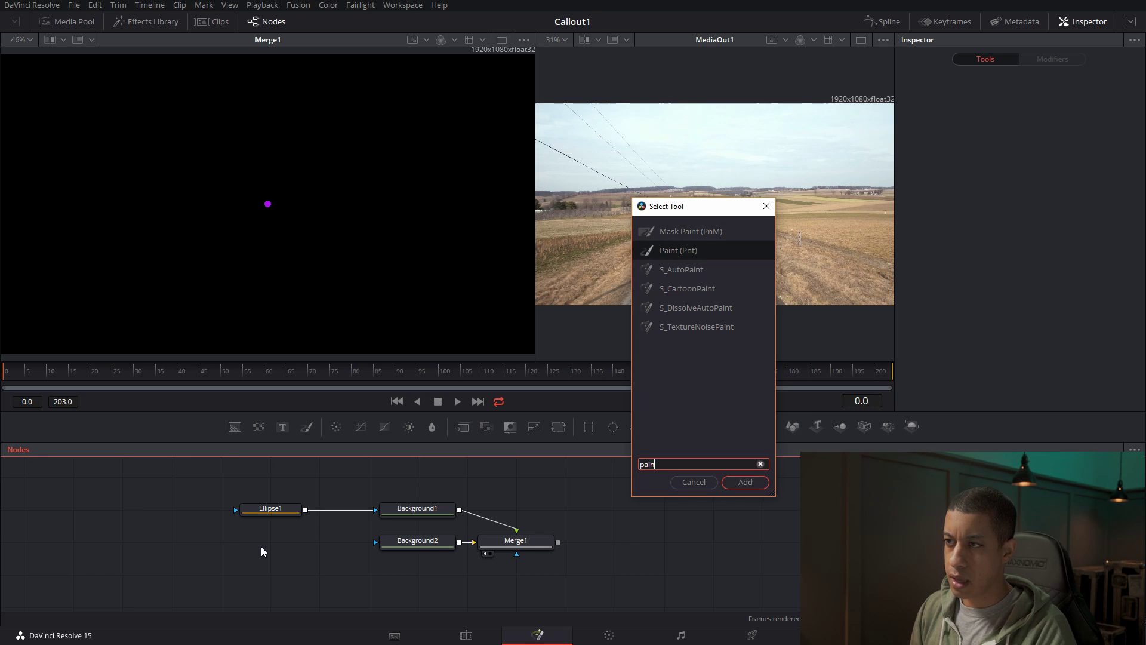
pyautogui.press('Up')
pyautogui.press('Return')
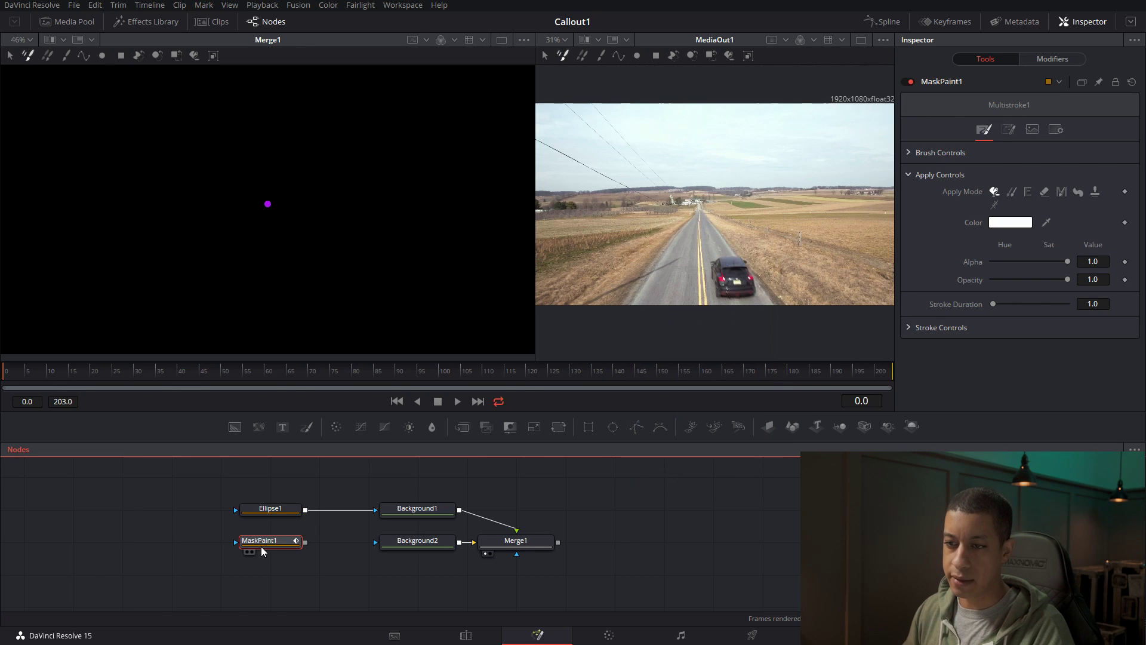
pyautogui.moveTo(303, 543); pyautogui.dragTo(375, 542)
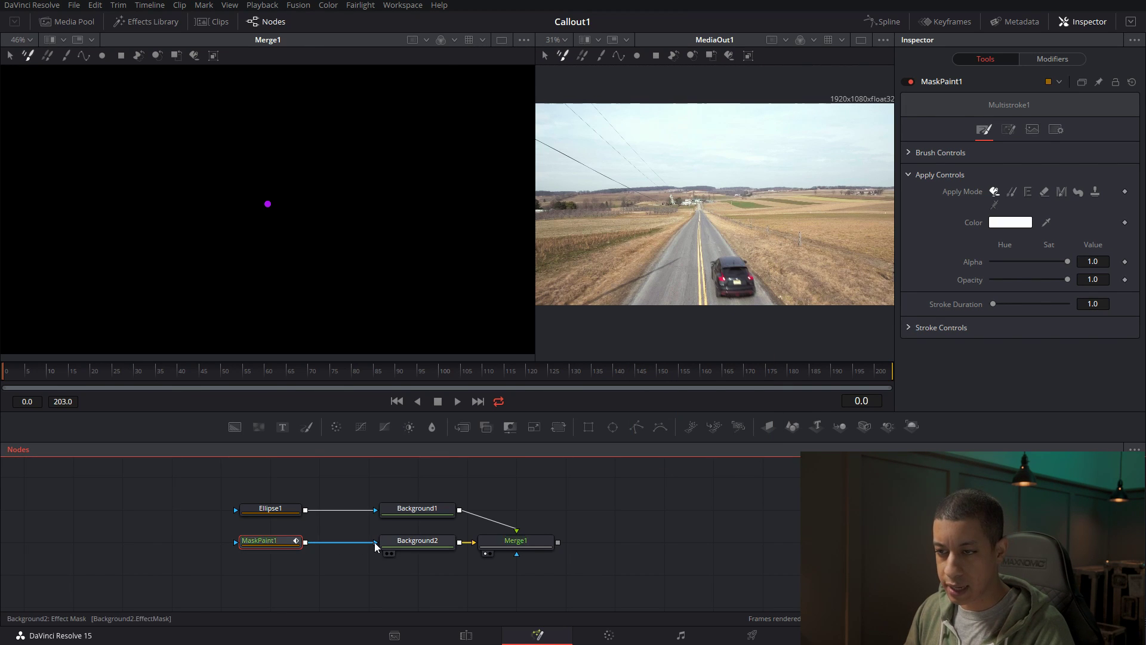
# Draw a polyline stroke on MaskPaint1 starting at the purple dot, running diagonally up to the right and ending in a longer horizontal segment.
pyautogui.click(368, 575)
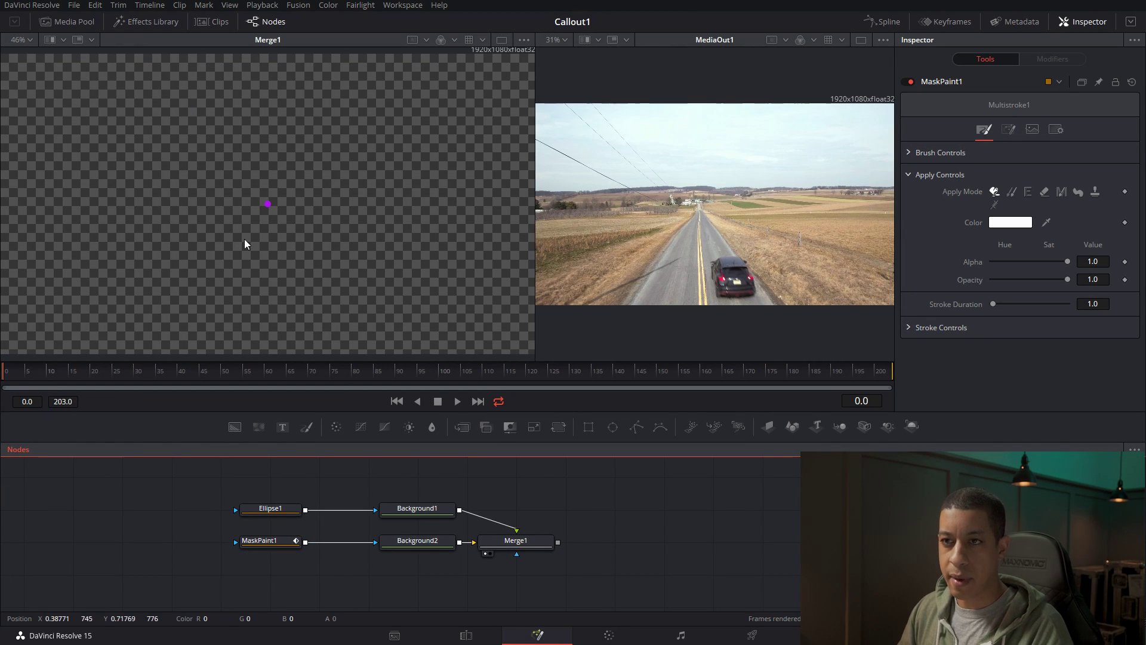
pyautogui.click(262, 541)
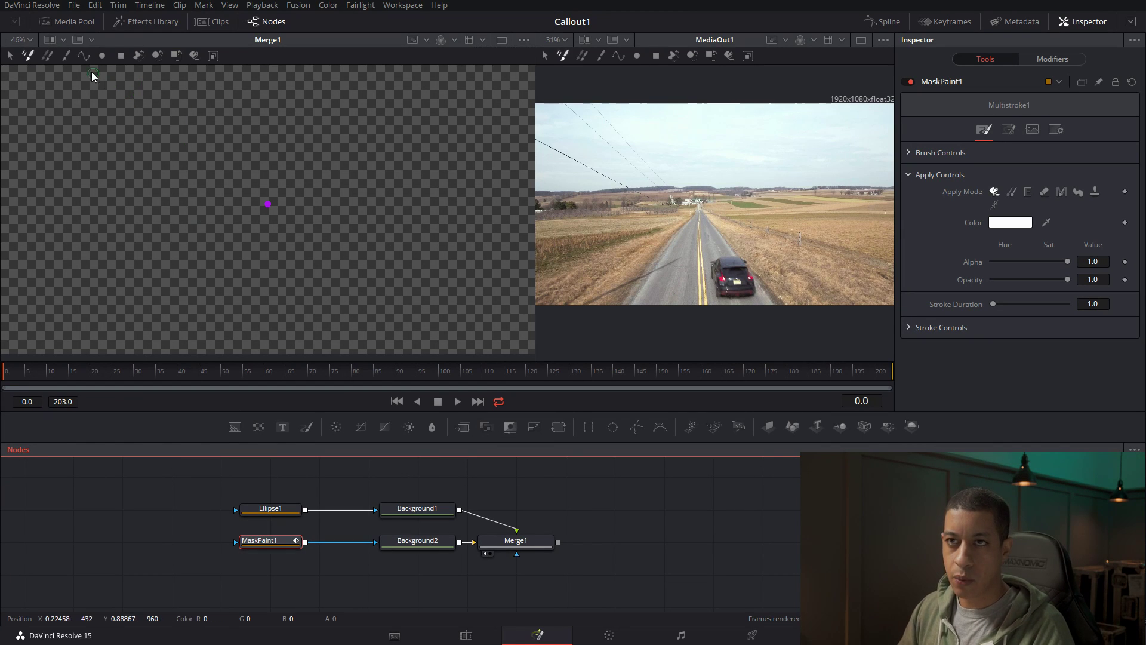
pyautogui.click(85, 58)
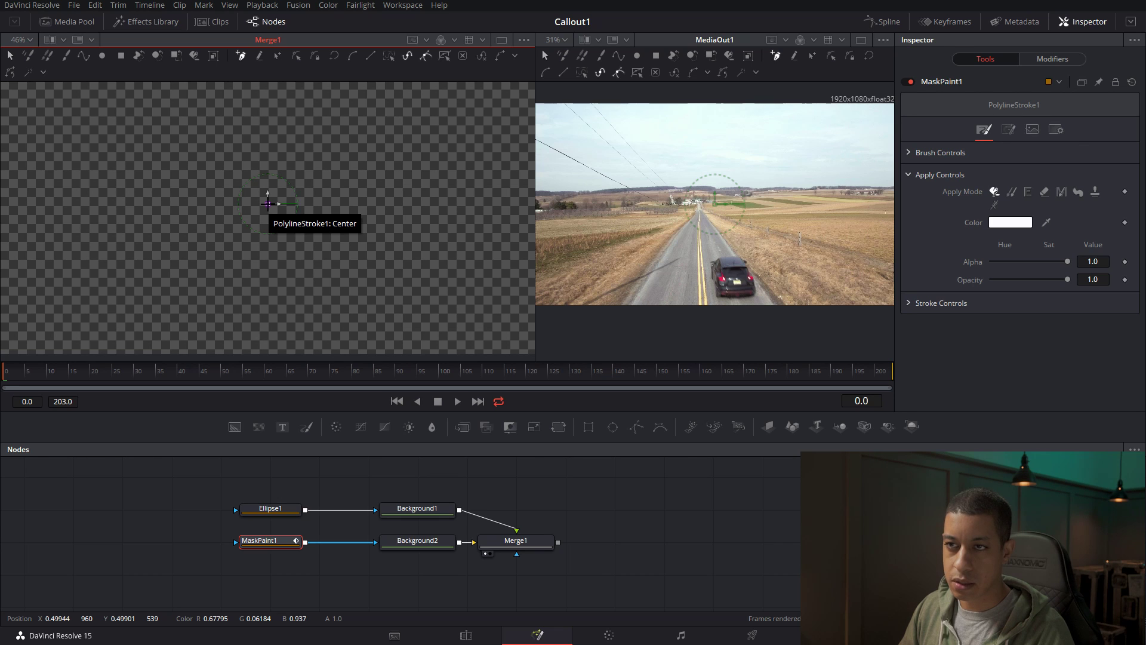
pyautogui.click(268, 204)
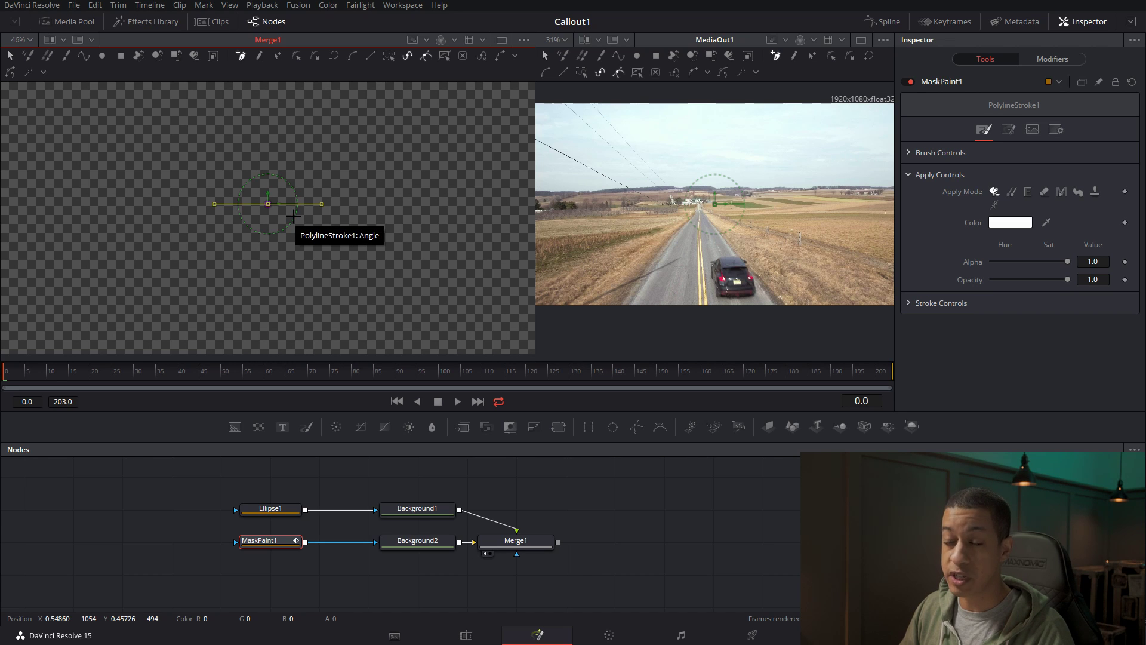
pyautogui.moveTo(294, 216)
pyautogui.mouseDown()
pyautogui.moveTo(296, 174)
pyautogui.moveTo(235, 157)
pyautogui.moveTo(301, 168)
pyautogui.moveTo(337, 201)
pyautogui.moveTo(310, 253)
pyautogui.moveTo(262, 258)
pyautogui.moveTo(307, 172)
pyautogui.moveTo(296, 181)
pyautogui.mouseUp()
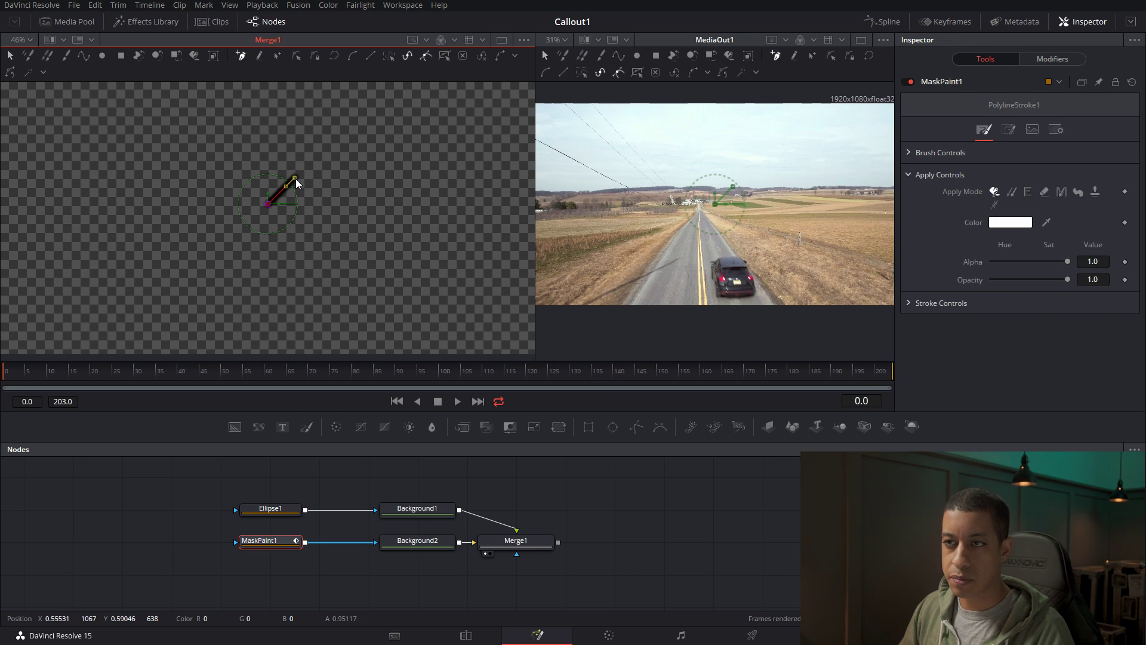
pyautogui.moveTo(291, 182); pyautogui.dragTo(291, 182)
pyautogui.moveTo(386, 182); pyautogui.dragTo(404, 182)
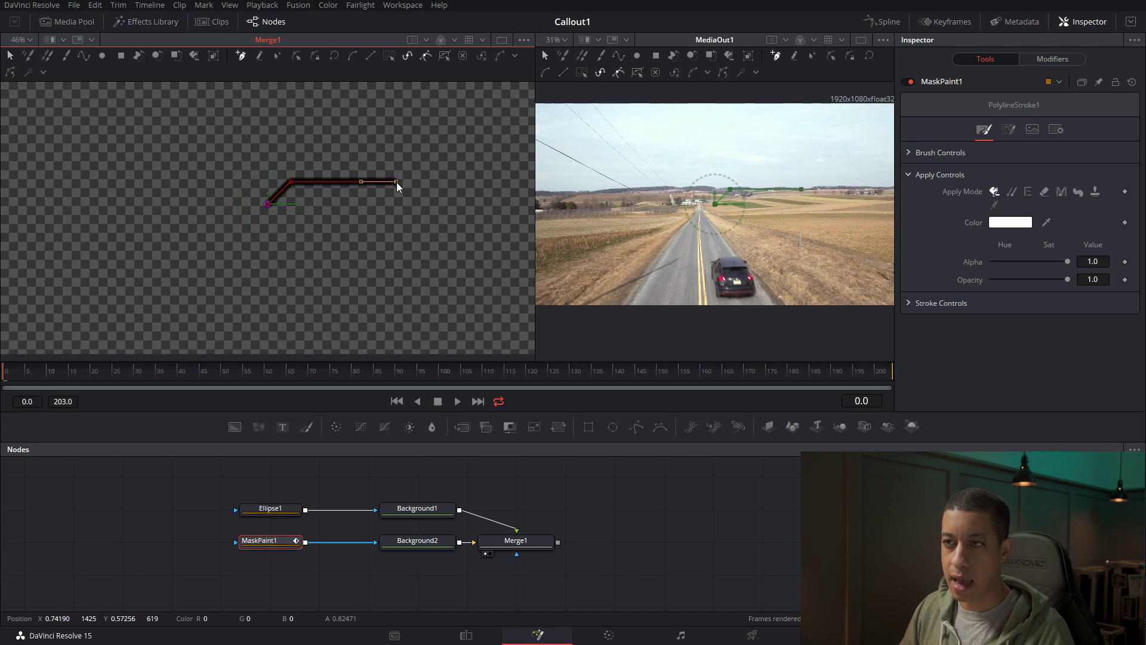
pyautogui.click(545, 525)
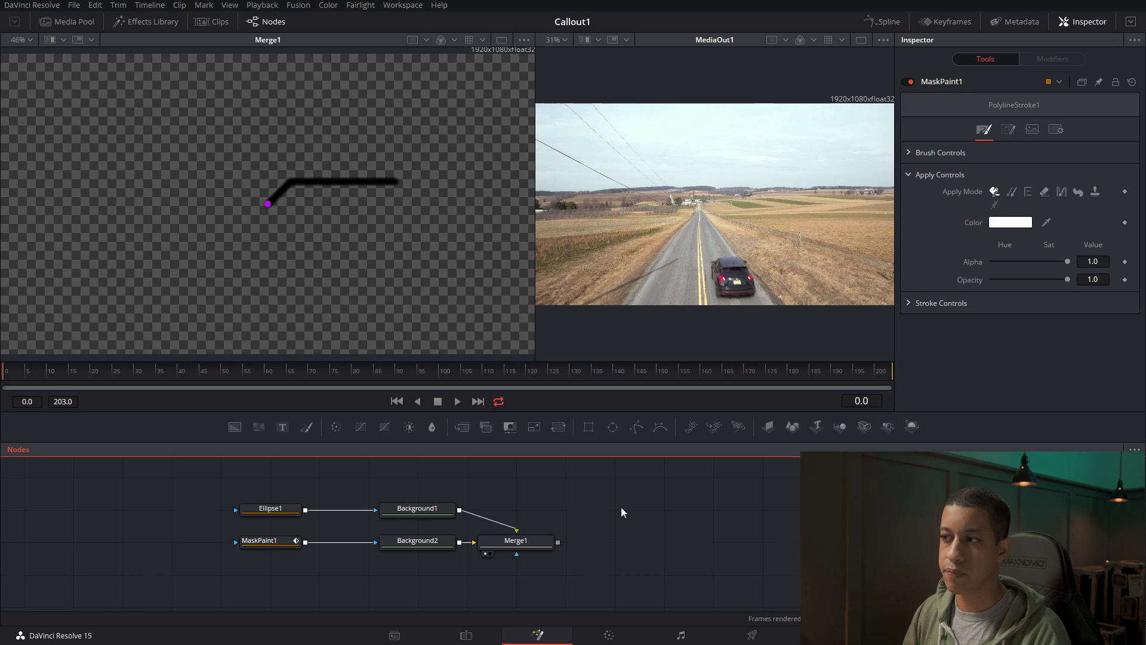
# Try adjusting the Write On end of the polyline stroke and return it to 1.0.
pyautogui.click(908, 303)
pyautogui.scroll(-3, 932, 297)
pyautogui.moveTo(1107, 284)
pyautogui.mouseDown()
pyautogui.moveTo(986, 291)
pyautogui.moveTo(1035, 285)
pyautogui.moveTo(1119, 306)
pyautogui.mouseUp()
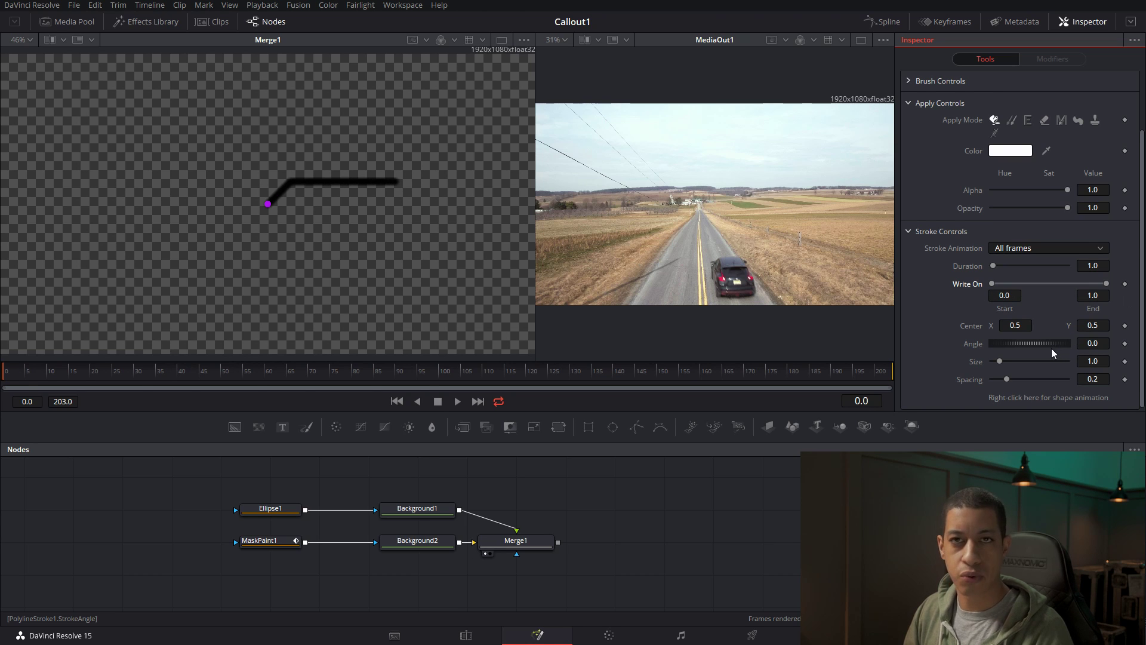
pyautogui.scroll(2, 1010, 358)
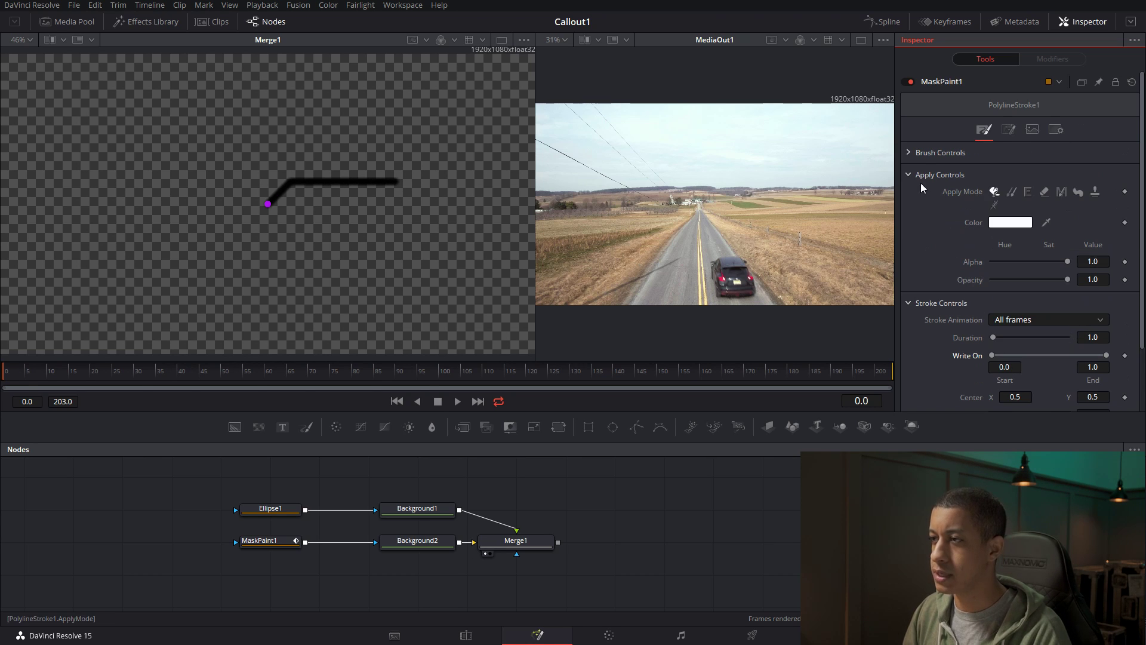
# Set the polyline stroke's brush softness to 0.001 and its brush size to 0.00493.
pyautogui.scroll(2, 913, 158)
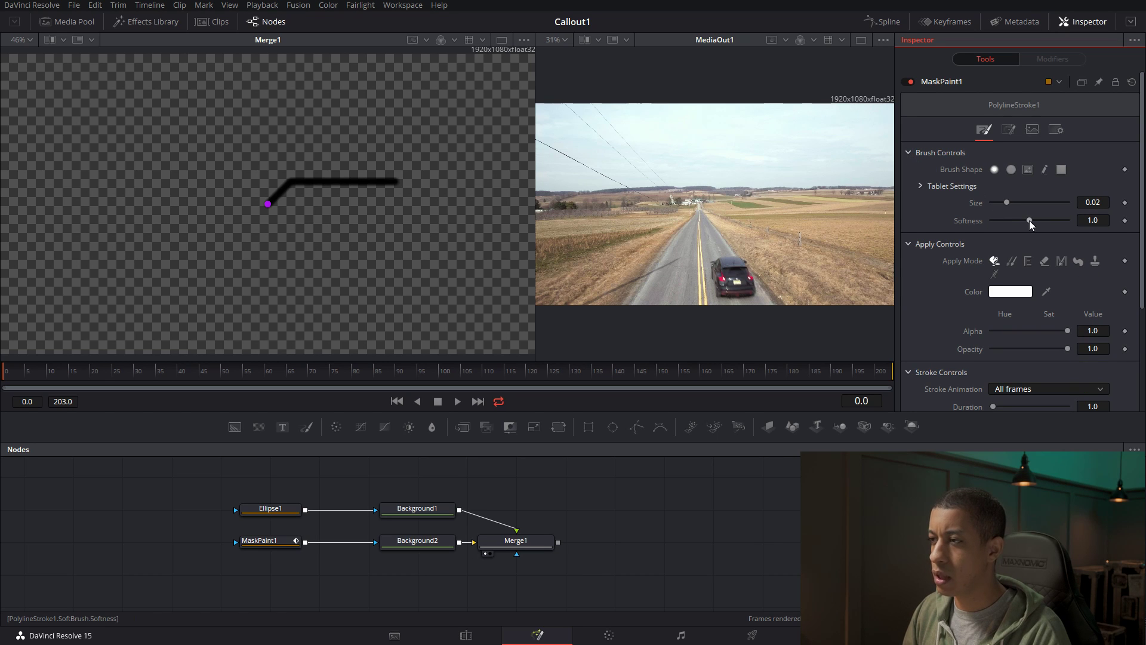
pyautogui.moveTo(1029, 220); pyautogui.dragTo(982, 220)
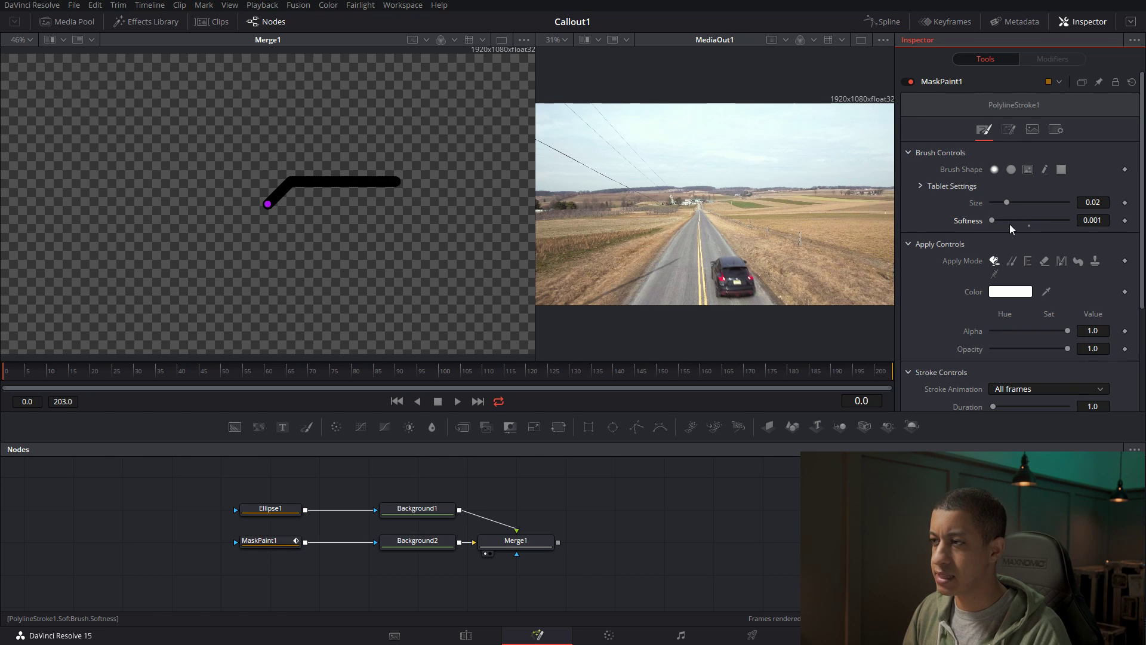
pyautogui.moveTo(1006, 203); pyautogui.dragTo(893, 214)
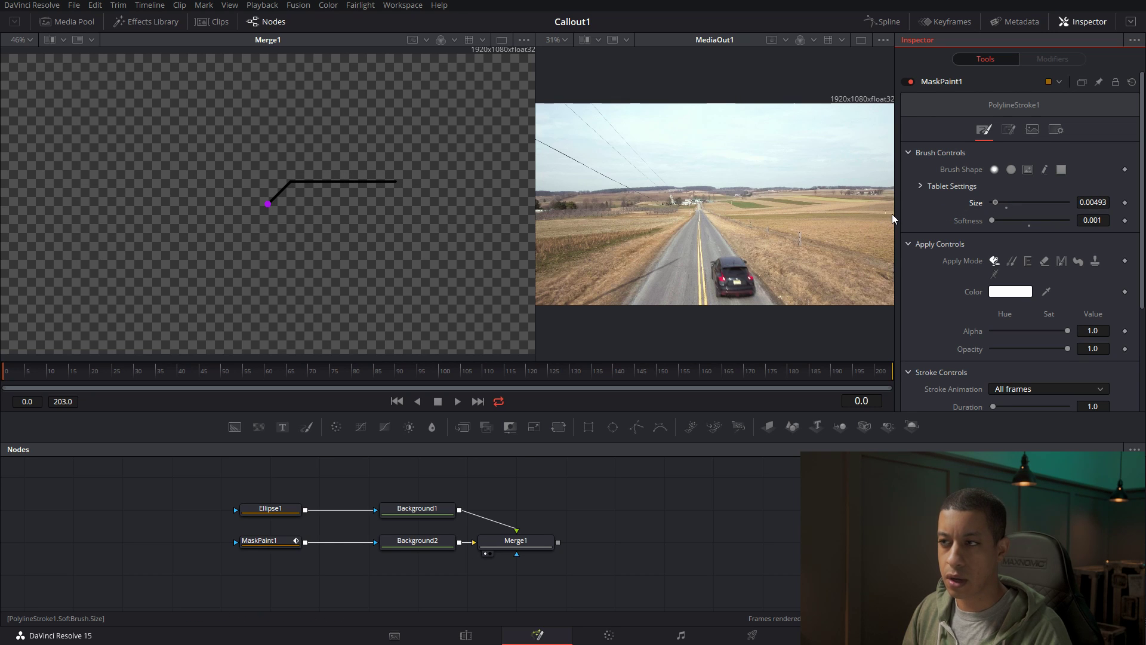
pyautogui.click(705, 556)
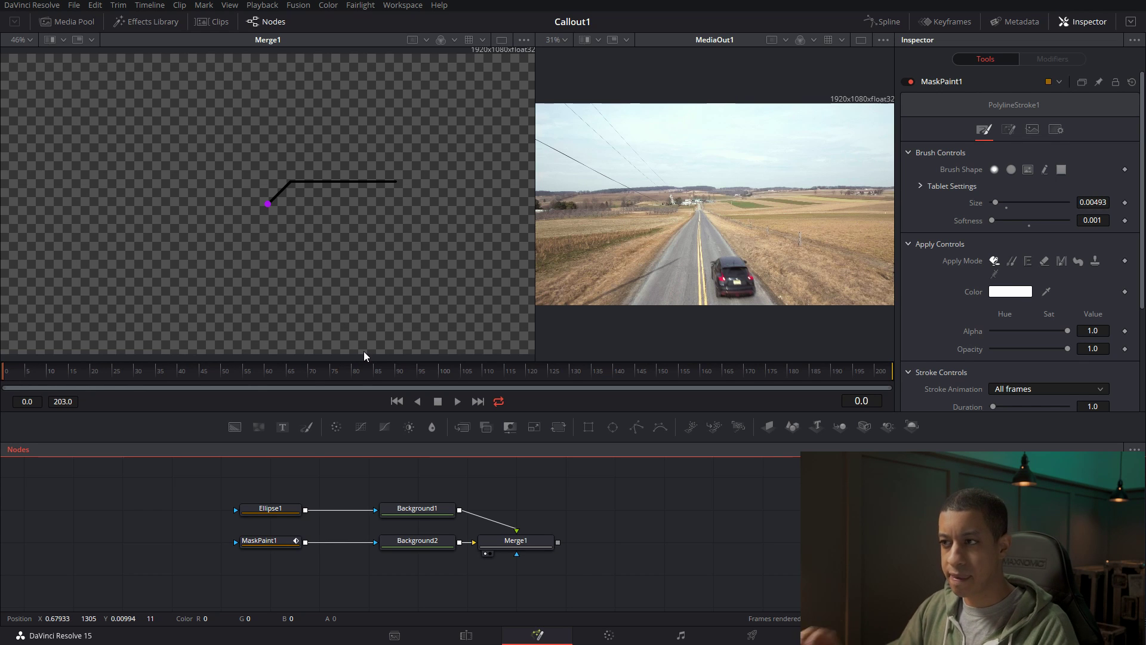
# Add a Text node below Background2, combine it with Merge1's output through a new Merge node, and show that Merge in the first viewer.
pyautogui.moveTo(588, 547); pyautogui.dragTo(611, 531)
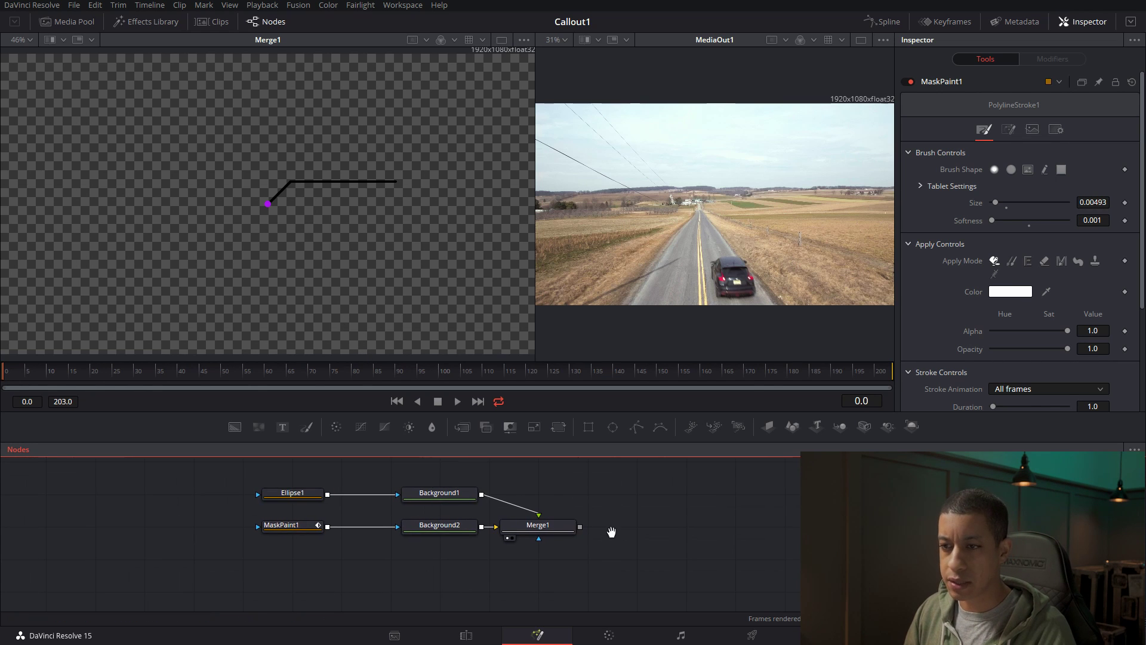
pyautogui.moveTo(281, 428); pyautogui.dragTo(487, 583)
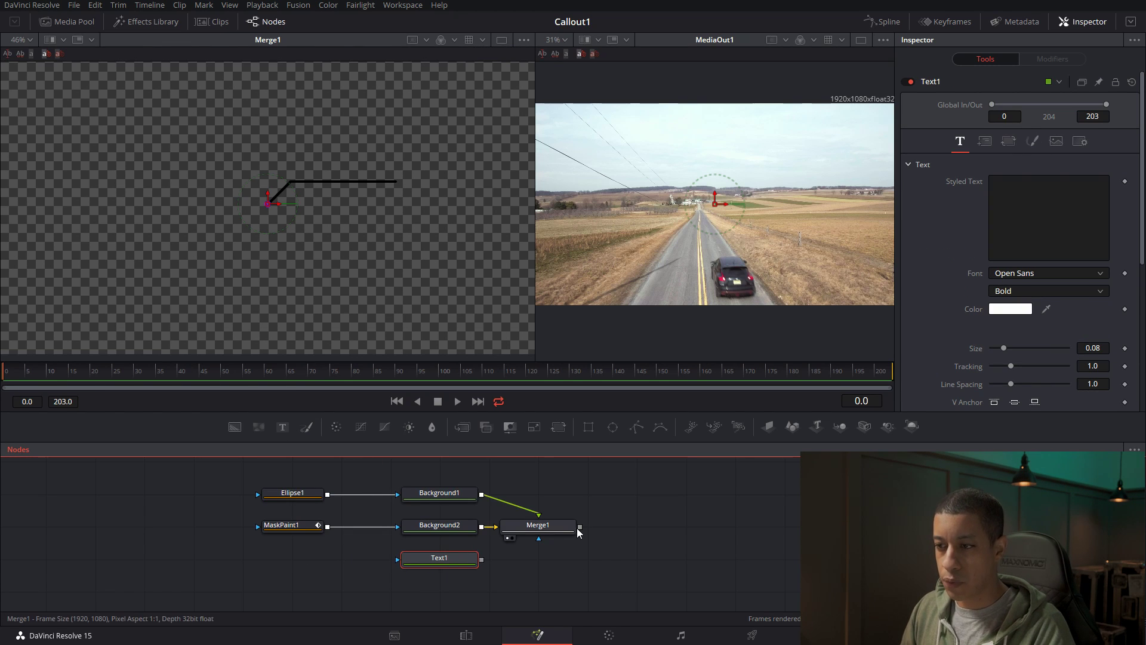
pyautogui.moveTo(582, 528); pyautogui.dragTo(483, 560)
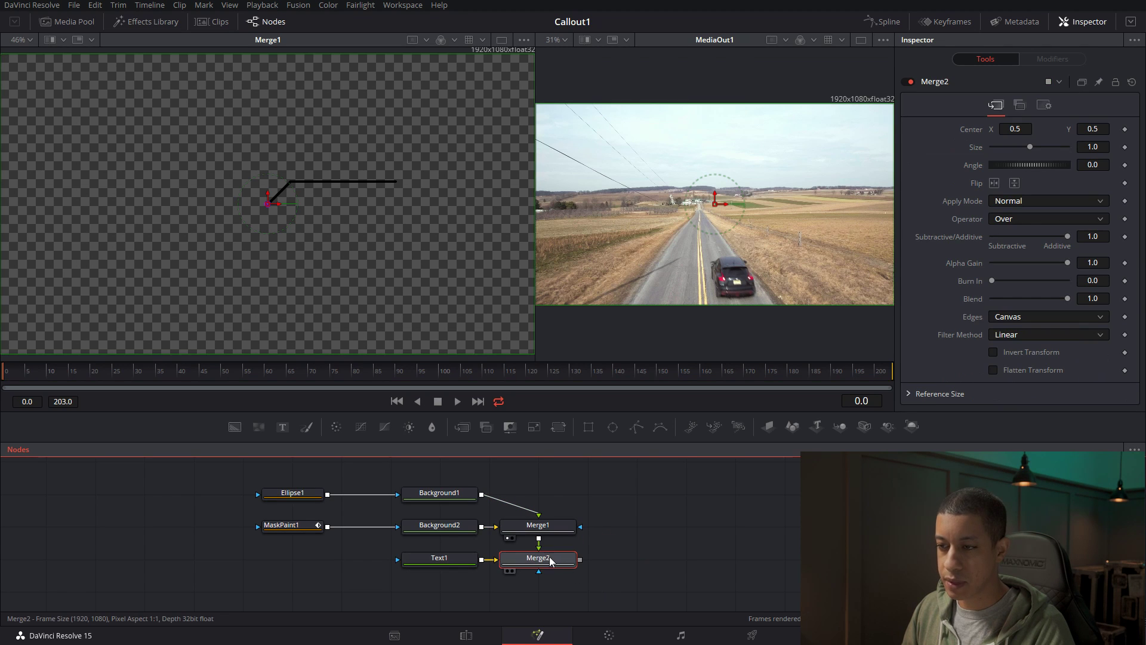
pyautogui.moveTo(489, 501); pyautogui.dragTo(330, 271)
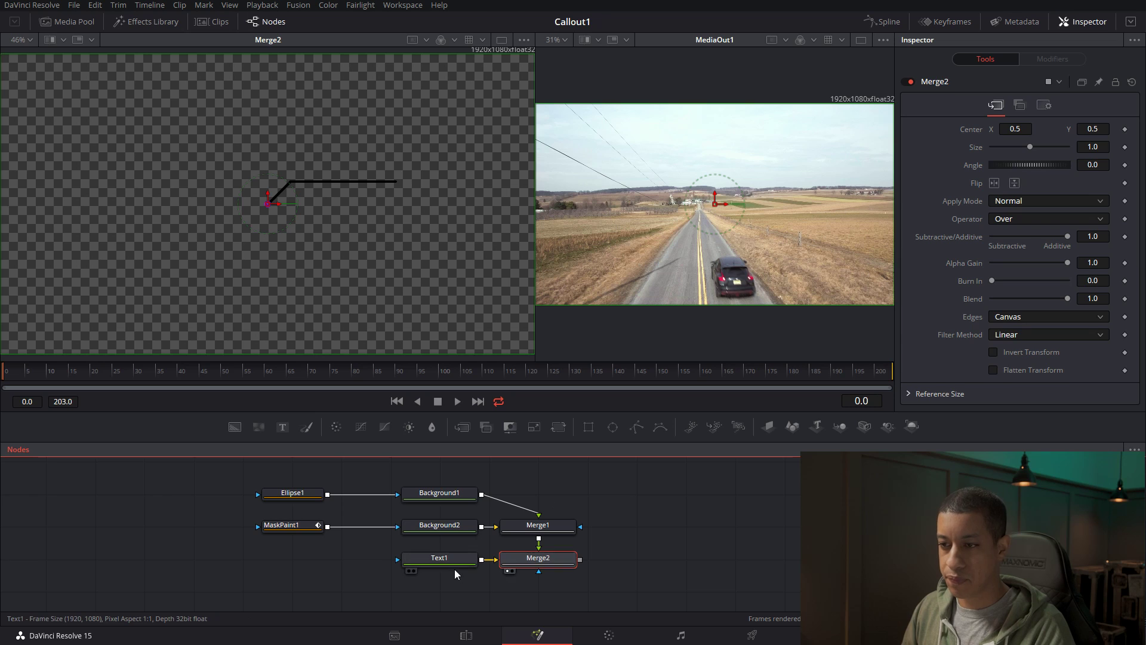
# Enter "Black Car" as the Text1 text and move it above the horizontal part of the callout line.
pyautogui.click(439, 559)
pyautogui.click(1019, 224)
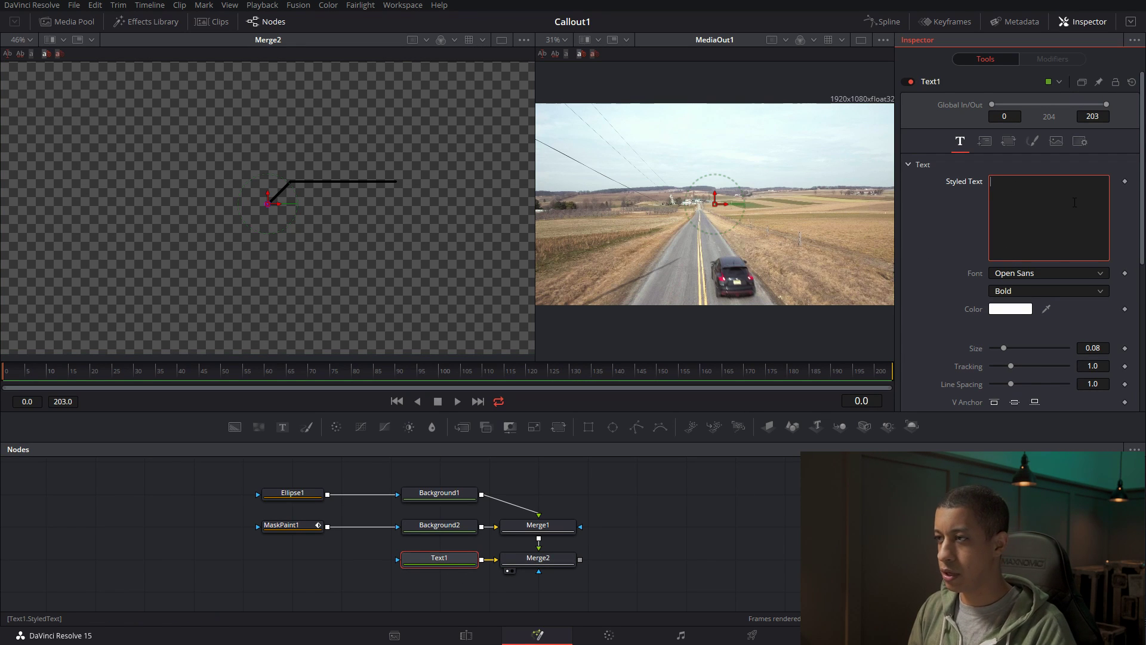
pyautogui.write('Black CA')
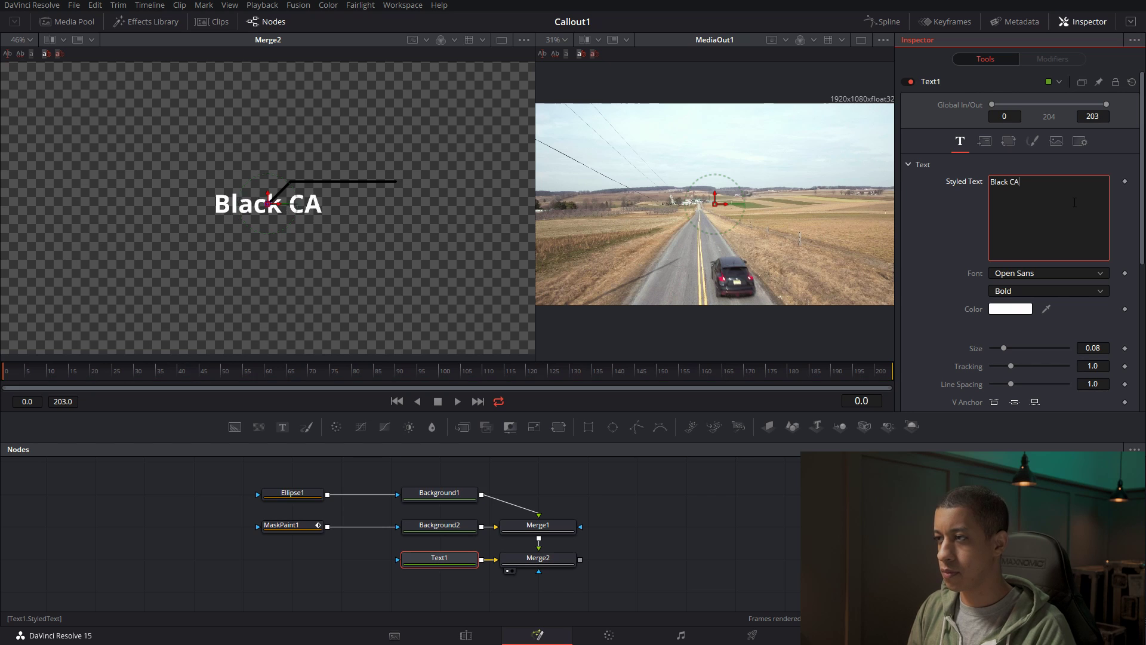
pyautogui.press('BackSpace')
pyautogui.write('ar')
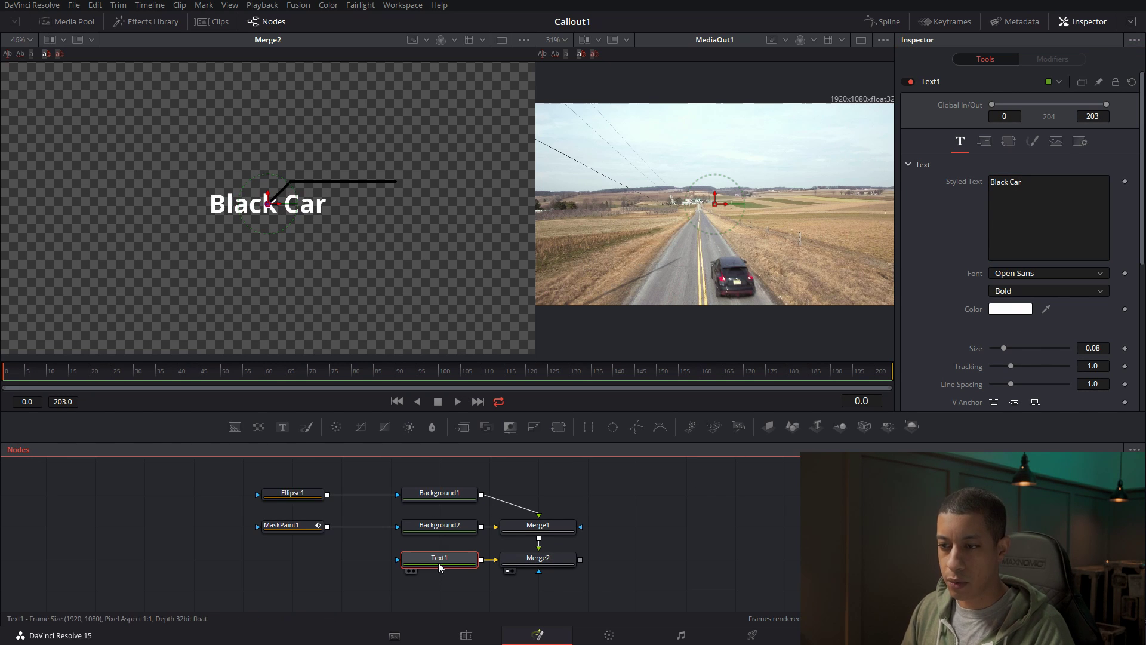
pyautogui.moveTo(276, 207); pyautogui.dragTo(358, 171)
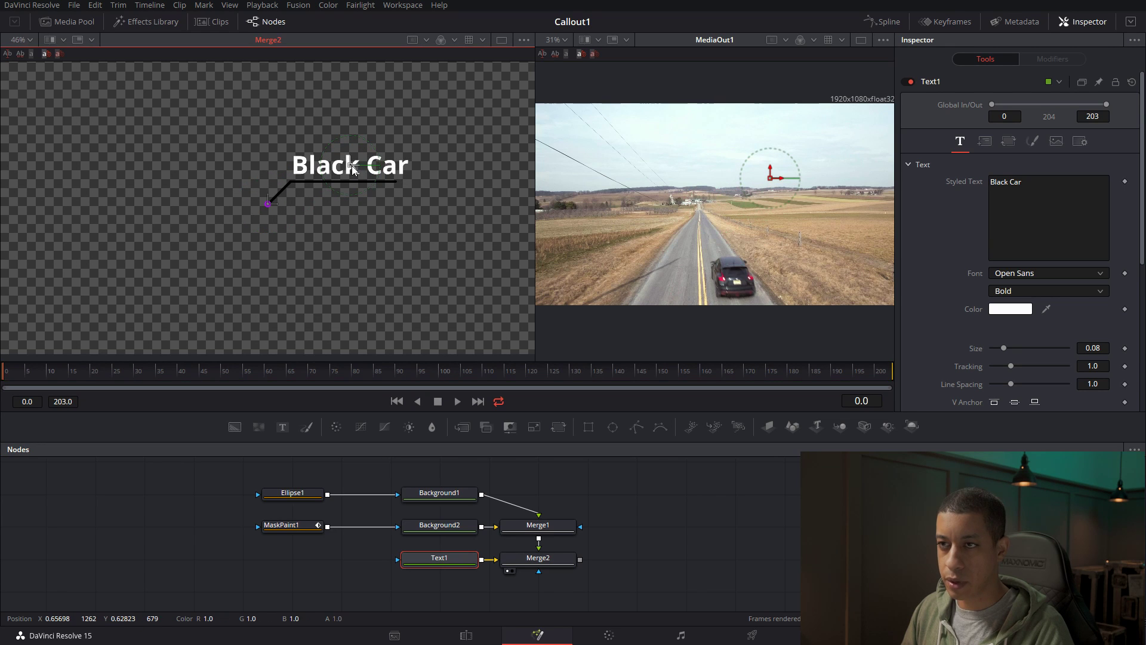
# Set the text font to Futura PT Demi Italic and the size to 0.06058, and reposition it just above the horizontal line.
pyautogui.click(1070, 273)
pyautogui.moveTo(1105, 404); pyautogui.dragTo(1104, 326)
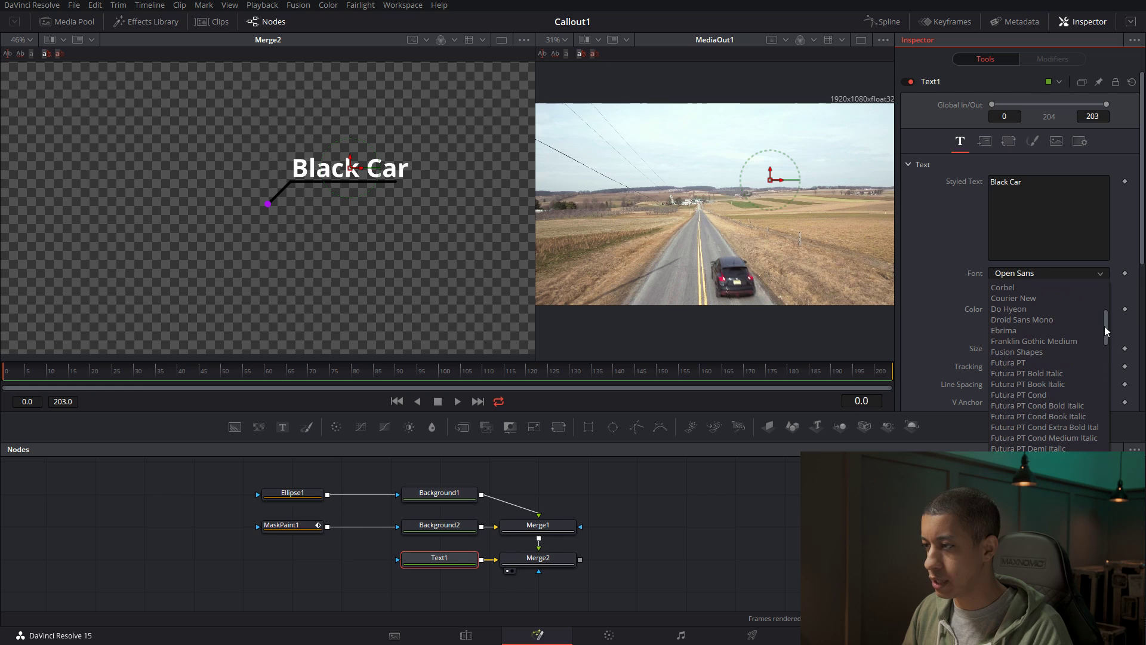
pyautogui.click(1077, 449)
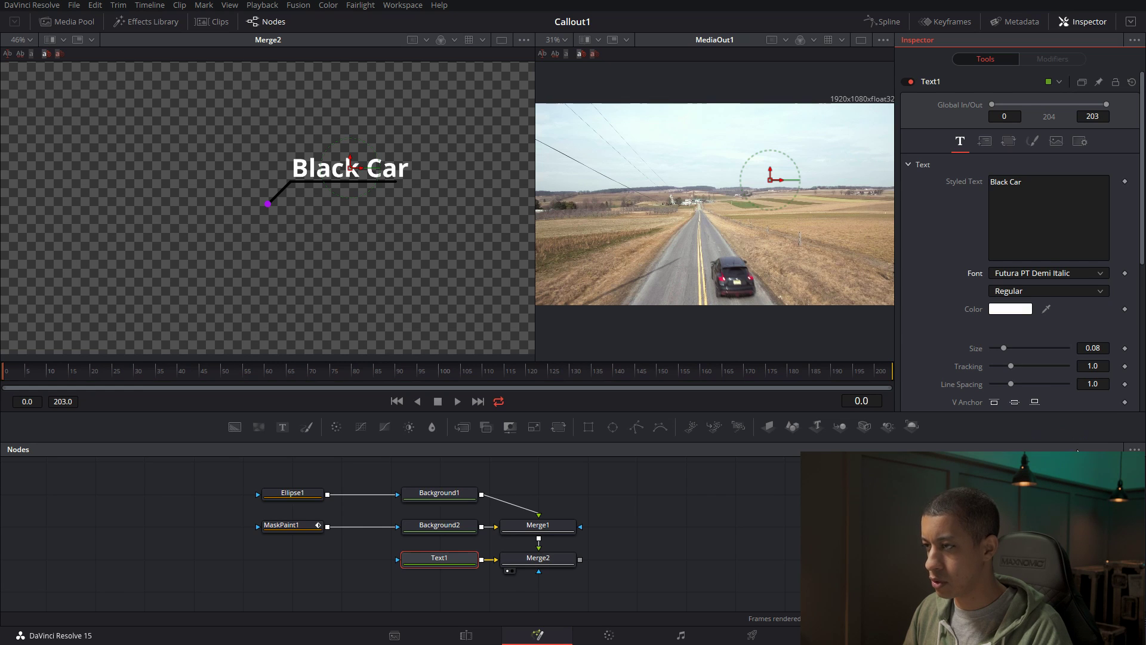
pyautogui.moveTo(1003, 348); pyautogui.dragTo(973, 350)
pyautogui.moveTo(351, 161); pyautogui.dragTo(346, 172)
pyautogui.click(742, 565)
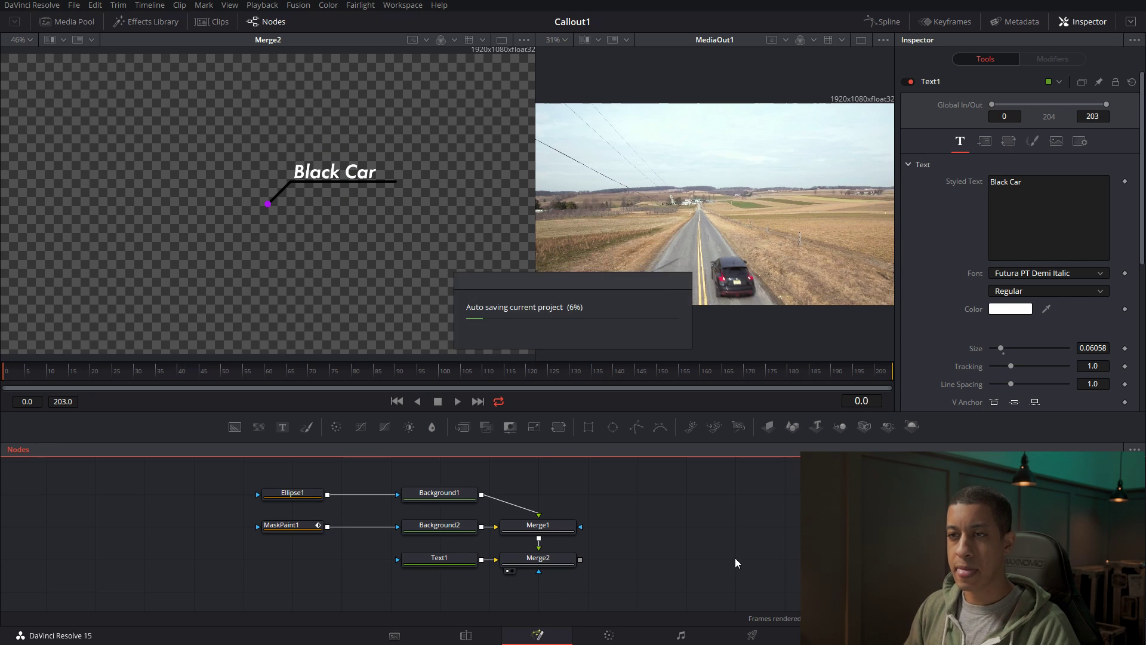
pyautogui.moveTo(254, 370); pyautogui.dragTo(99, 371)
pyautogui.moveTo(365, 374); pyautogui.dragTo(4, 410)
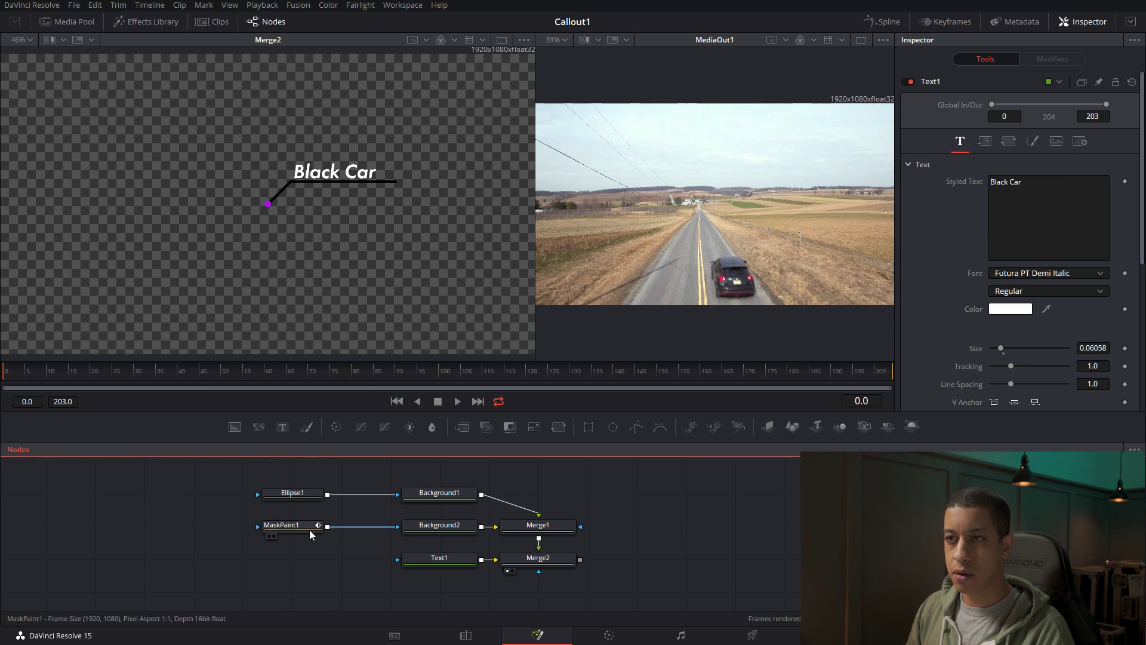
# Change Background2's color to turquoise with hue 0.488, saturation 0.964 and value 0.882.
pyautogui.click(451, 529)
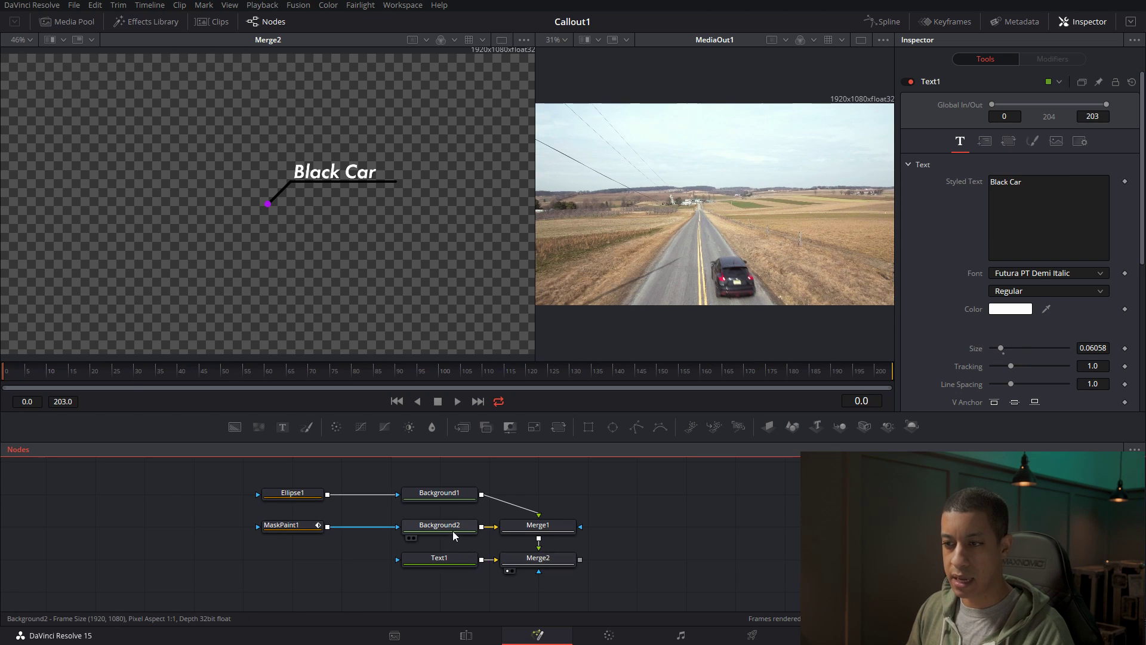
pyautogui.click(785, 519)
pyautogui.moveTo(1094, 239)
pyautogui.mouseDown()
pyautogui.moveTo(1093, 248)
pyautogui.moveTo(1084, 220)
pyautogui.mouseUp()
pyautogui.click(1070, 229)
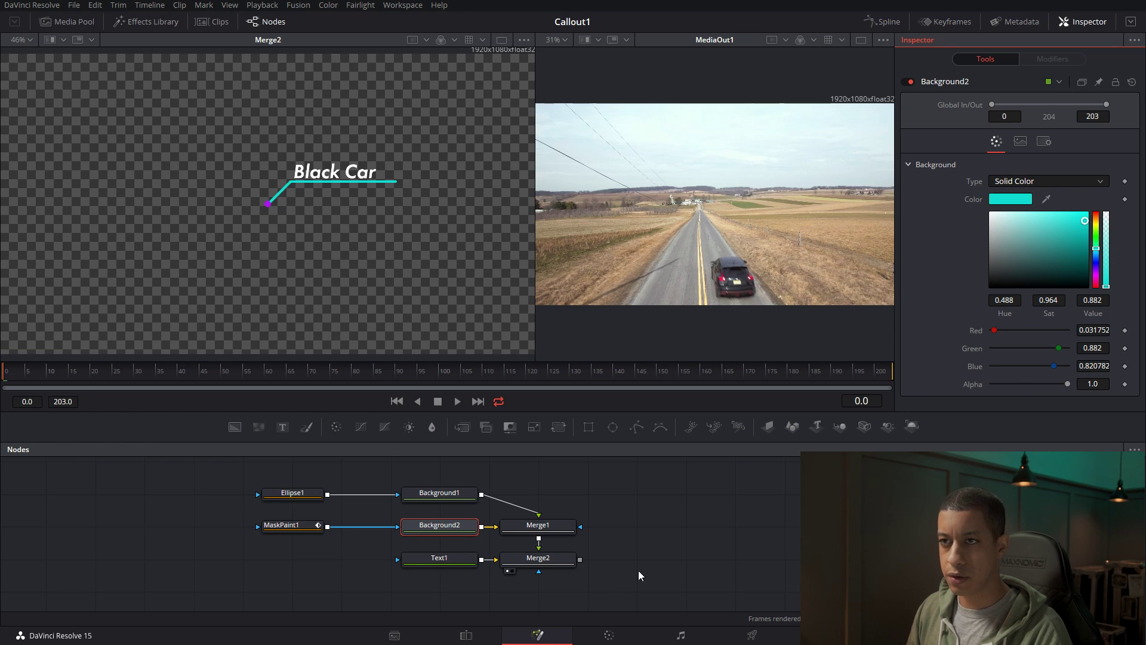
pyautogui.click(686, 549)
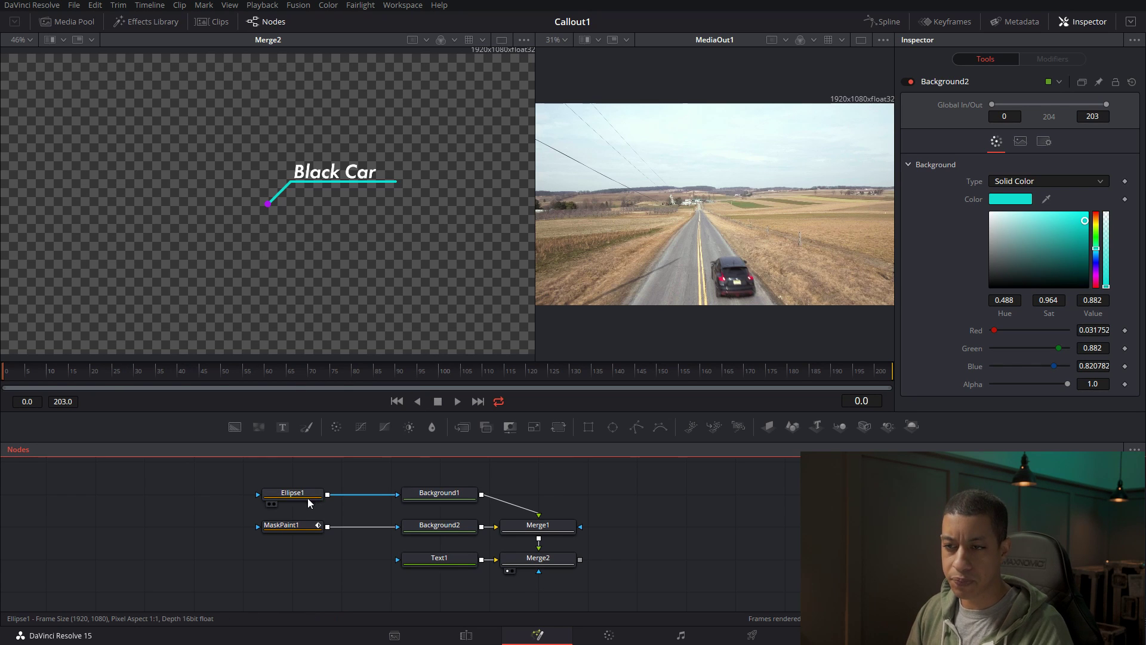
# Keyframe Ellipse1's height at 0.0122 on frames 0, 15 and 25.
pyautogui.click(292, 493)
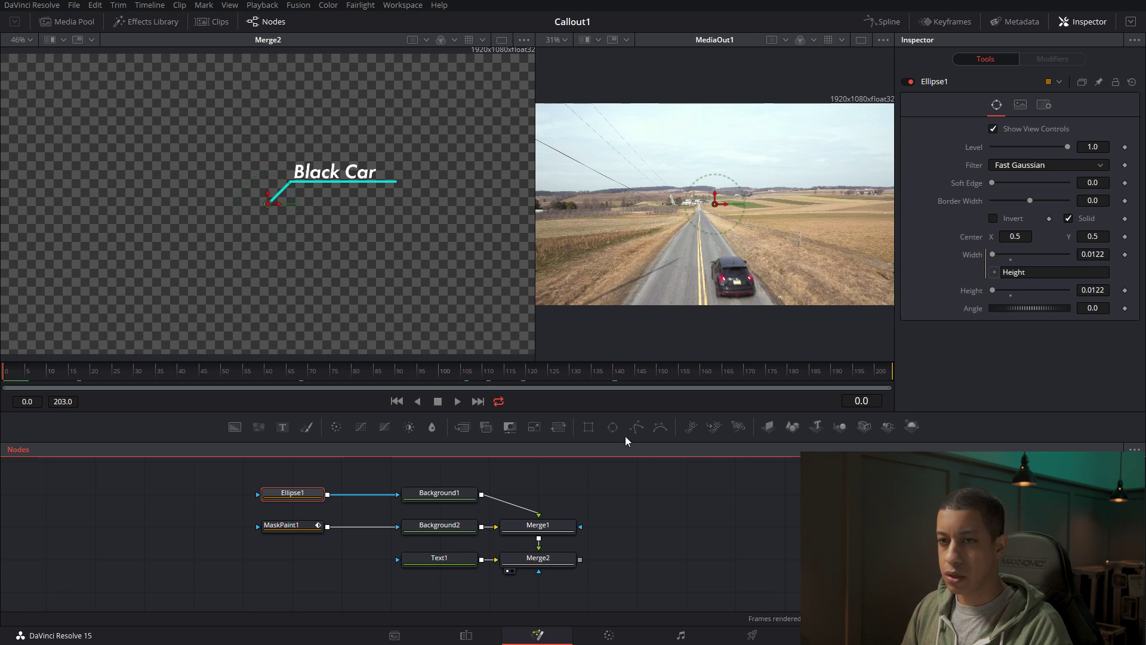
pyautogui.click(1125, 291)
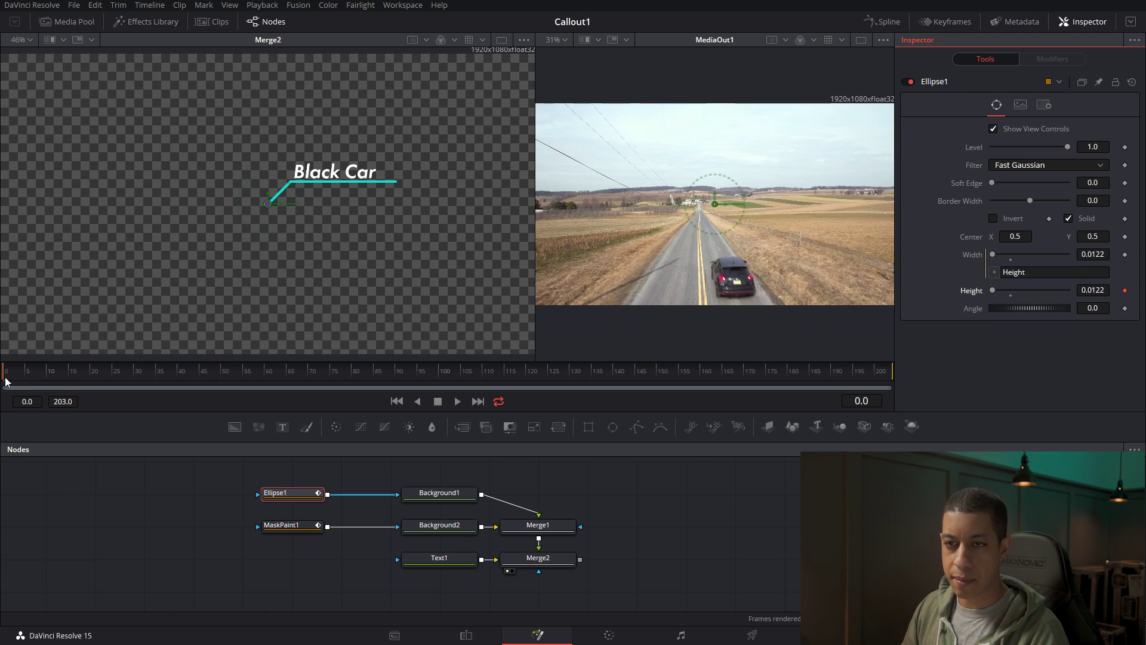
pyautogui.click(71, 379)
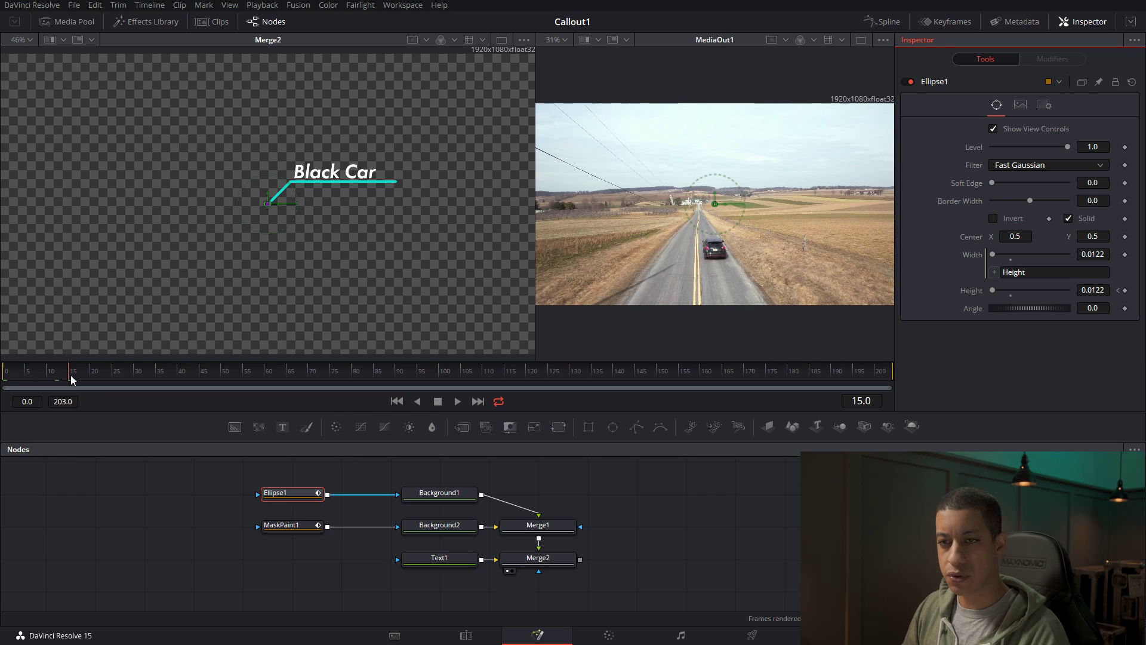
pyautogui.click(1125, 291)
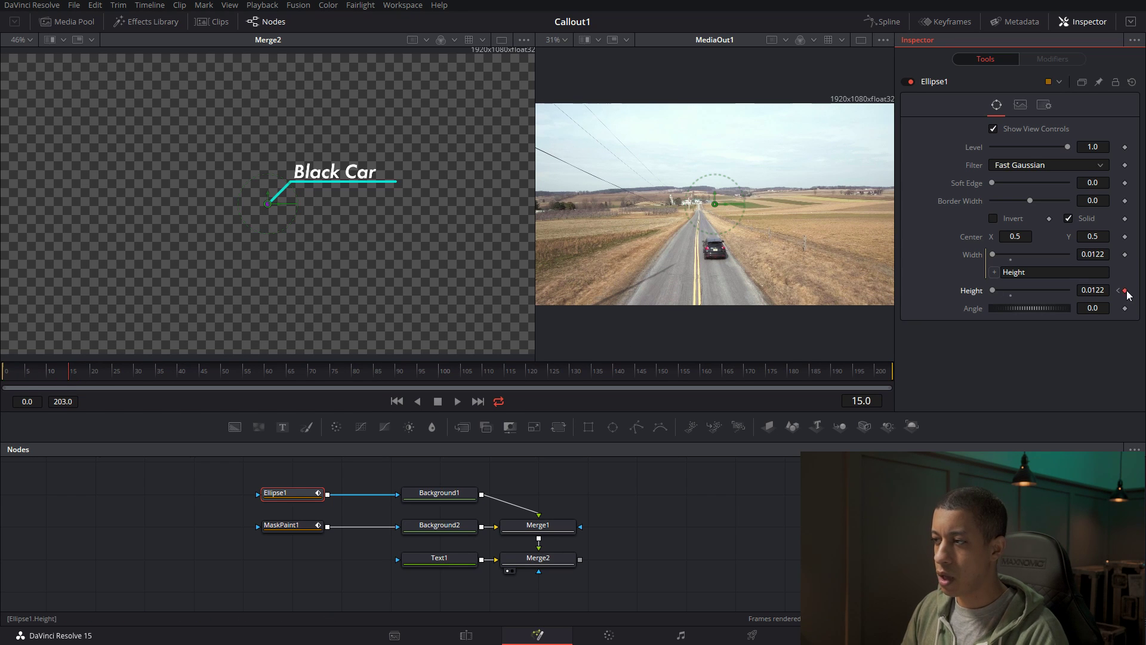
pyautogui.moveTo(105, 376); pyautogui.dragTo(113, 378)
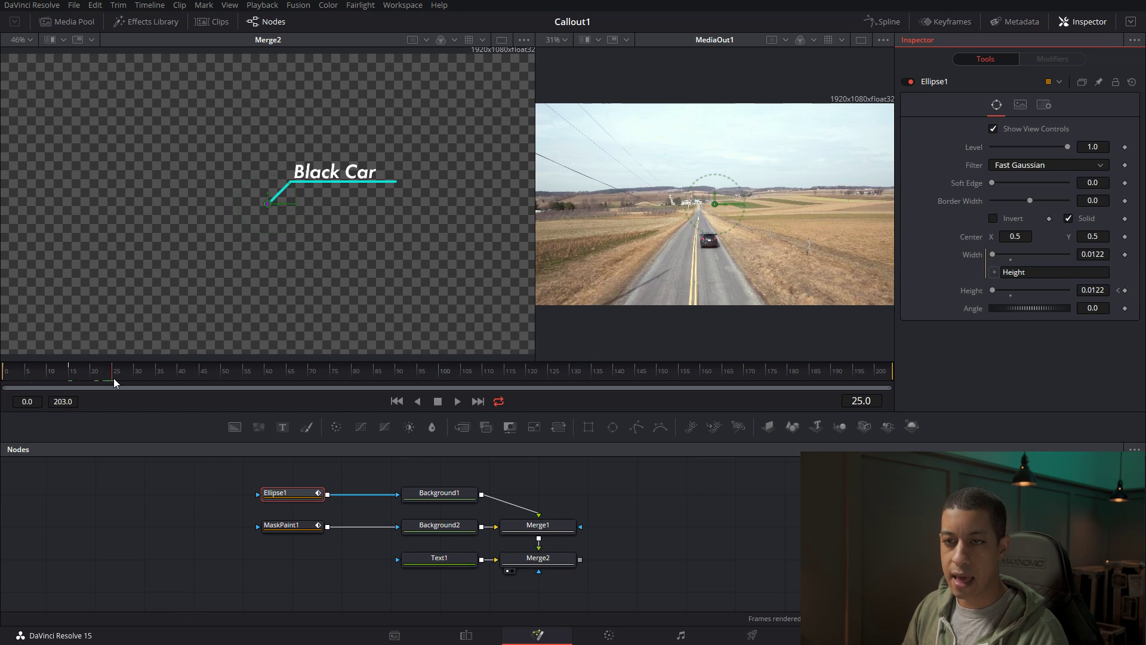
pyautogui.click(1125, 291)
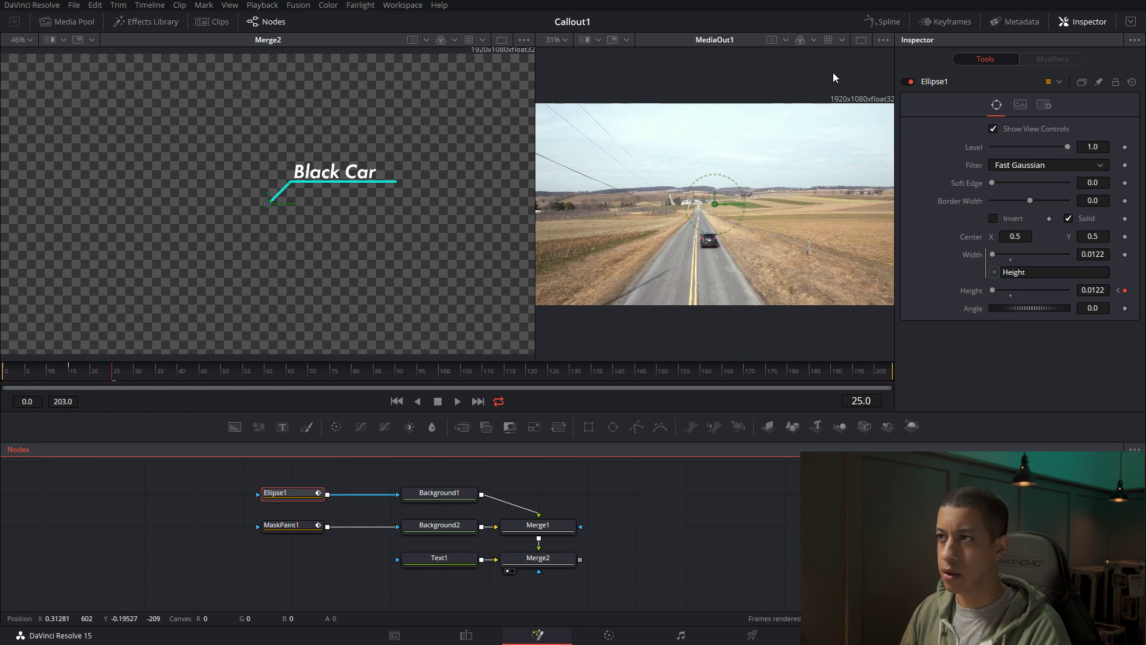
# Show only Ellipse1's Height curve in the Spline editor and widen the editor for more room.
pyautogui.click(887, 23)
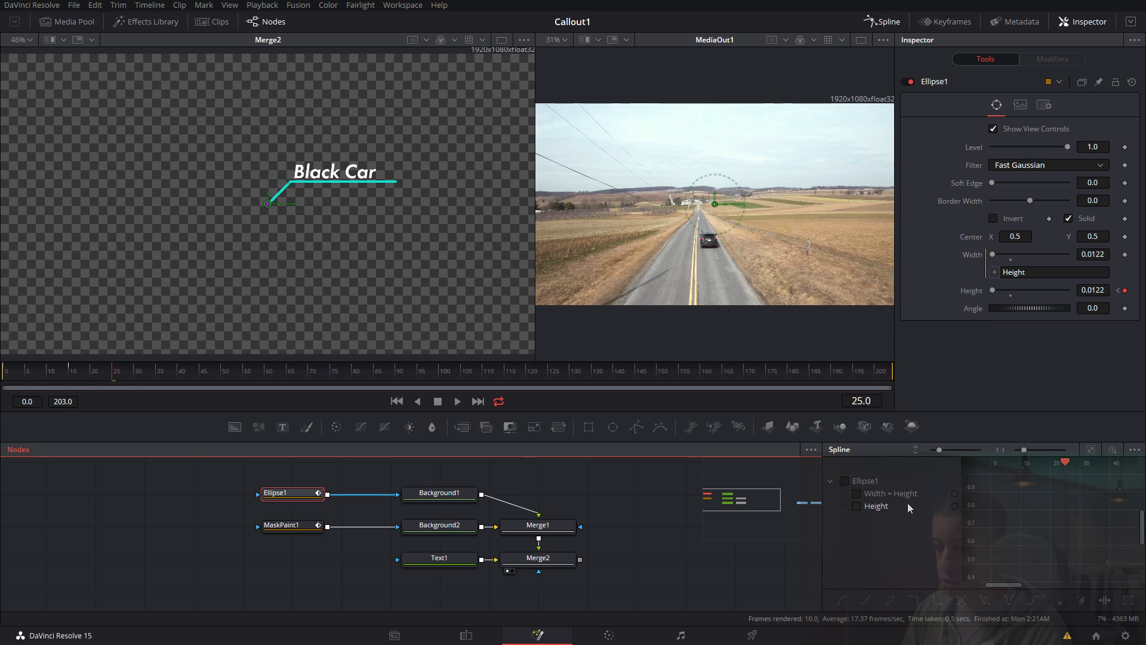
pyautogui.click(859, 505)
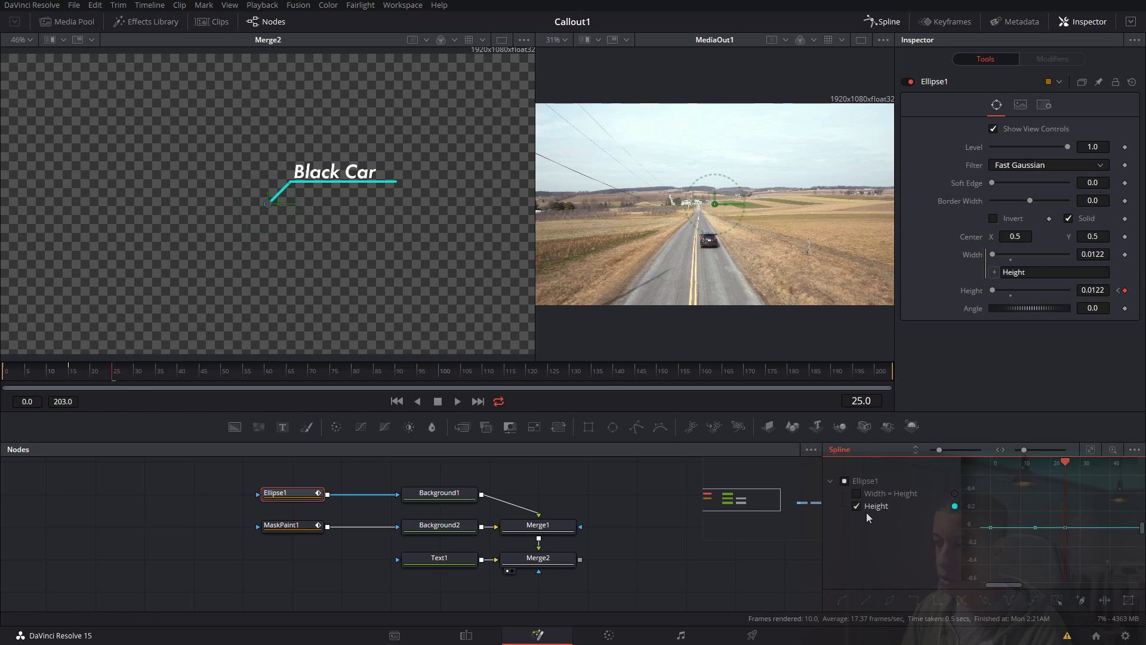
pyautogui.click(1133, 451)
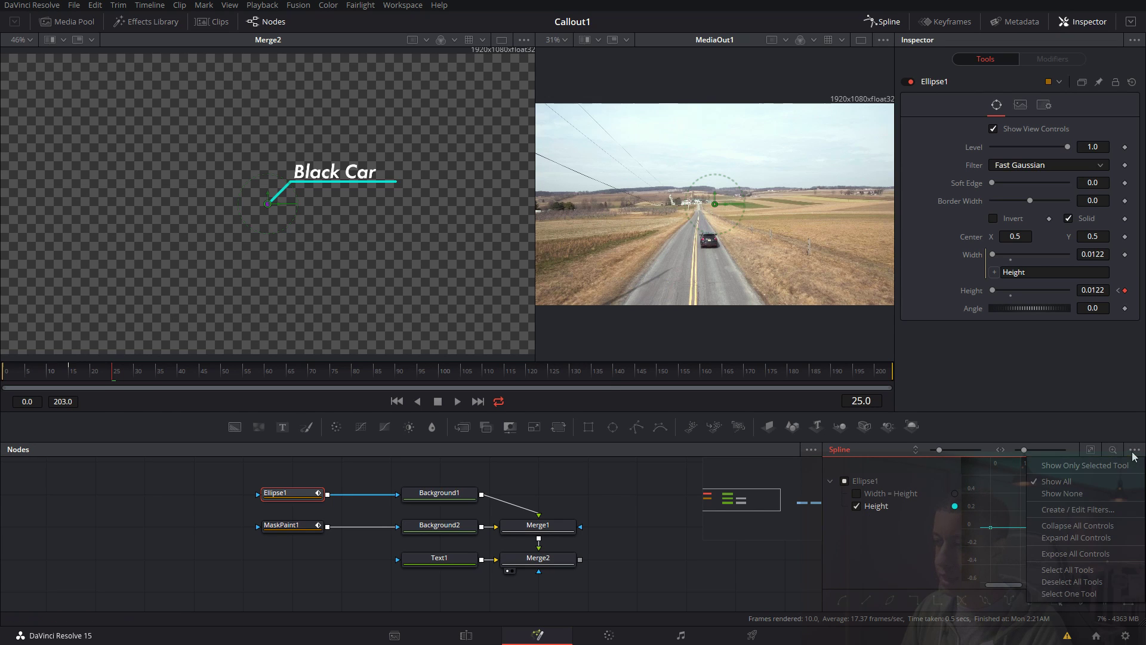
pyautogui.click(1073, 468)
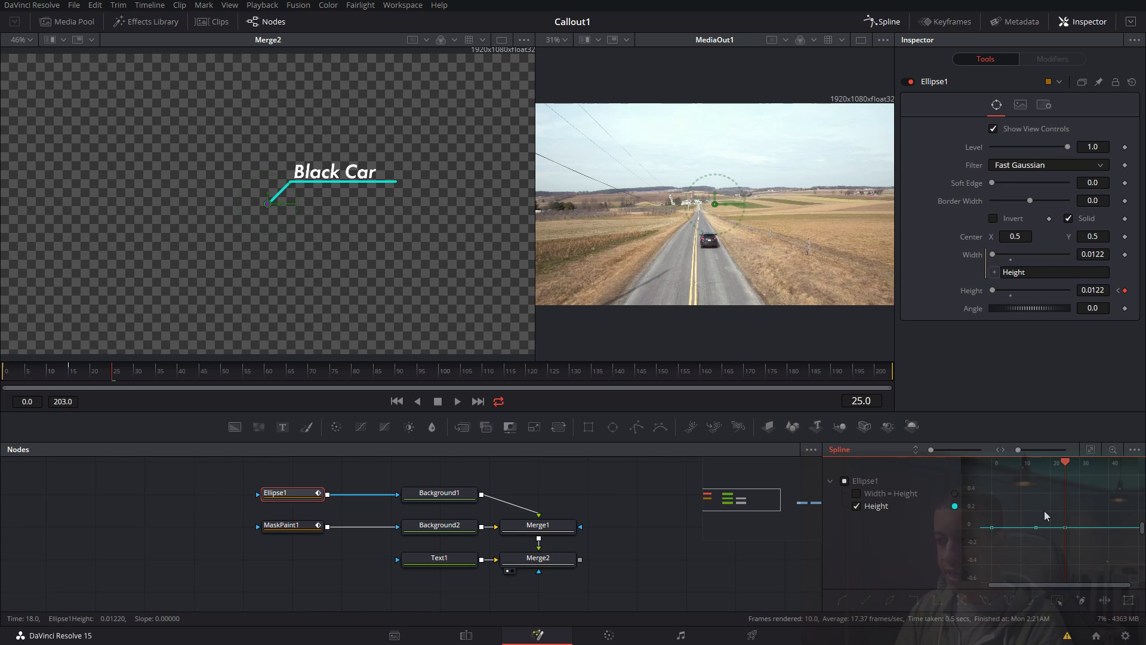
pyautogui.moveTo(822, 541); pyautogui.dragTo(667, 541)
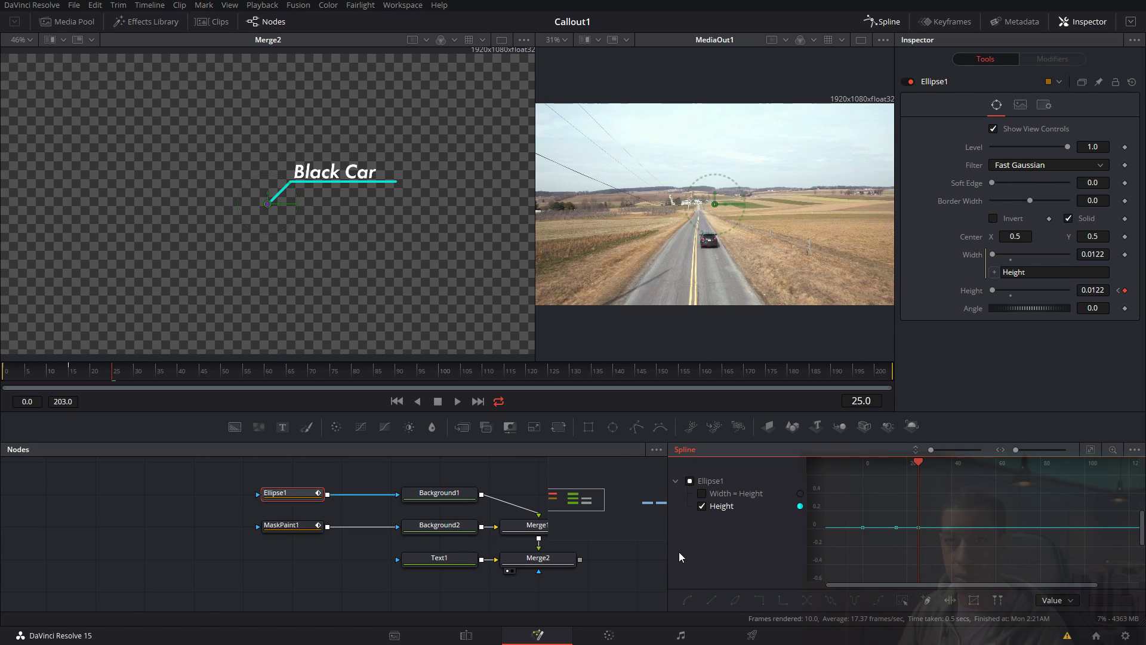
# Set Ellipse1's height to 0.0 at frame 0 and play back the dot's growth.
pyautogui.moveTo(104, 374); pyautogui.dragTo(2, 380)
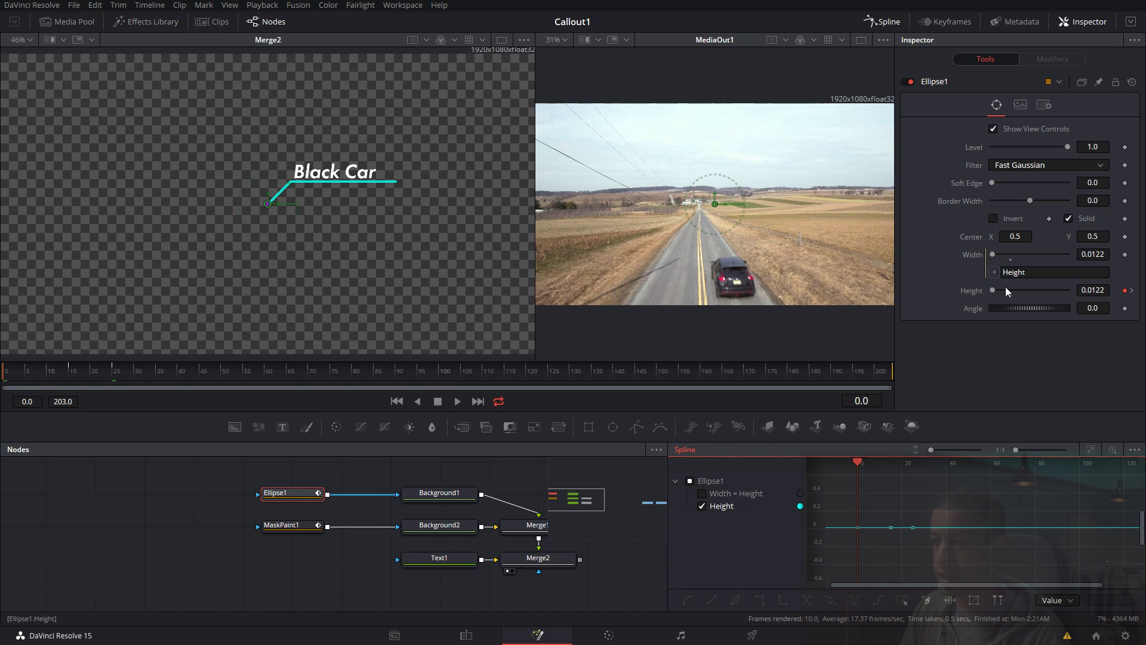
pyautogui.moveTo(994, 288); pyautogui.dragTo(971, 291)
pyautogui.click(167, 493)
pyautogui.press('space')
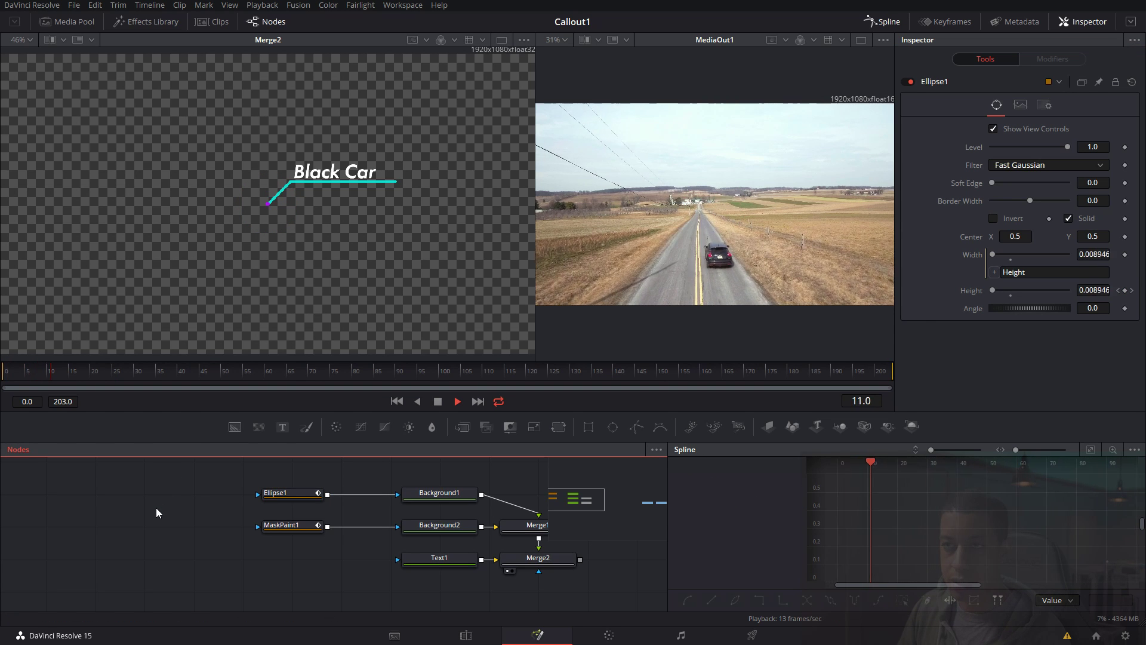
pyautogui.press('space')
# Fit Ellipse1's Height curve in the Spline editor and smooth its keyframe at frame 15.
pyautogui.click(301, 494)
pyautogui.moveTo(85, 378); pyautogui.dragTo(69, 375)
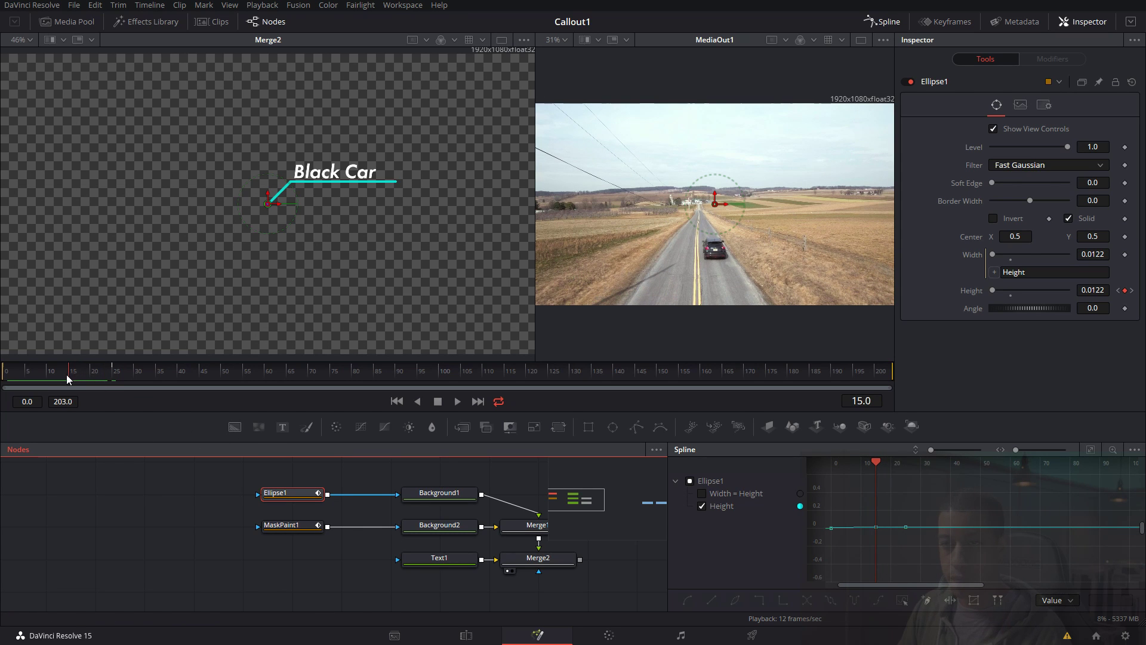
pyautogui.click(1090, 449)
pyautogui.moveTo(859, 585); pyautogui.dragTo(869, 585)
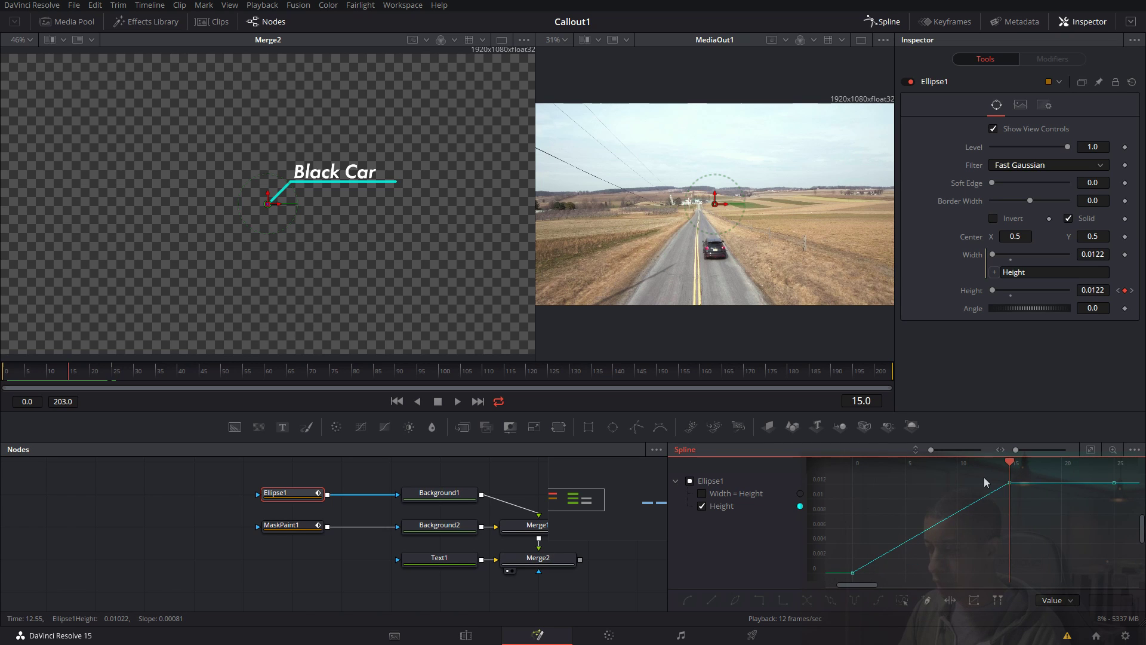
pyautogui.moveTo(1021, 495); pyautogui.dragTo(1023, 497)
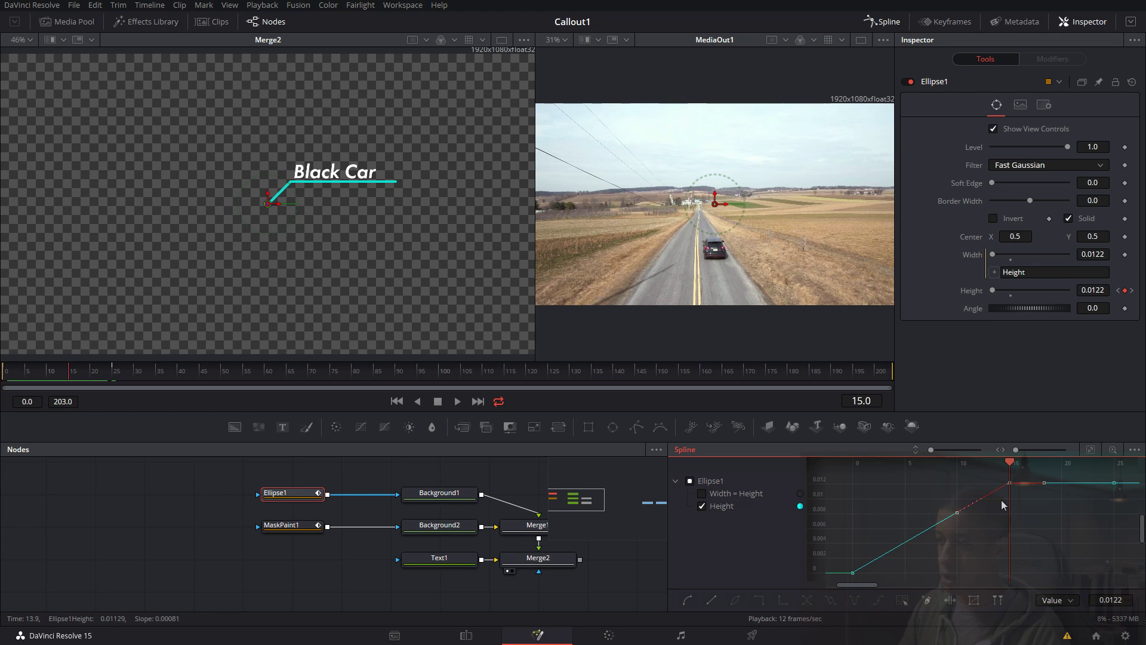
pyautogui.press('s')
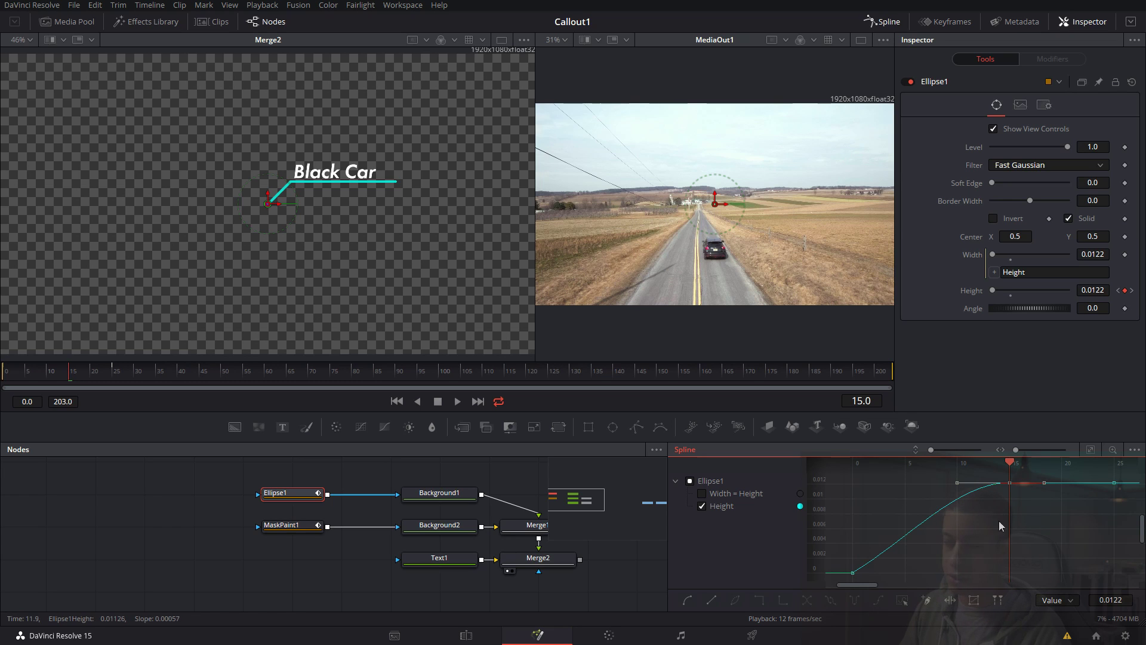
# Angle the frame 15 keyframe's handles so the Height curve overshoots before it and dips below its final value after it.
pyautogui.moveTo(1041, 483); pyautogui.dragTo(1035, 511)
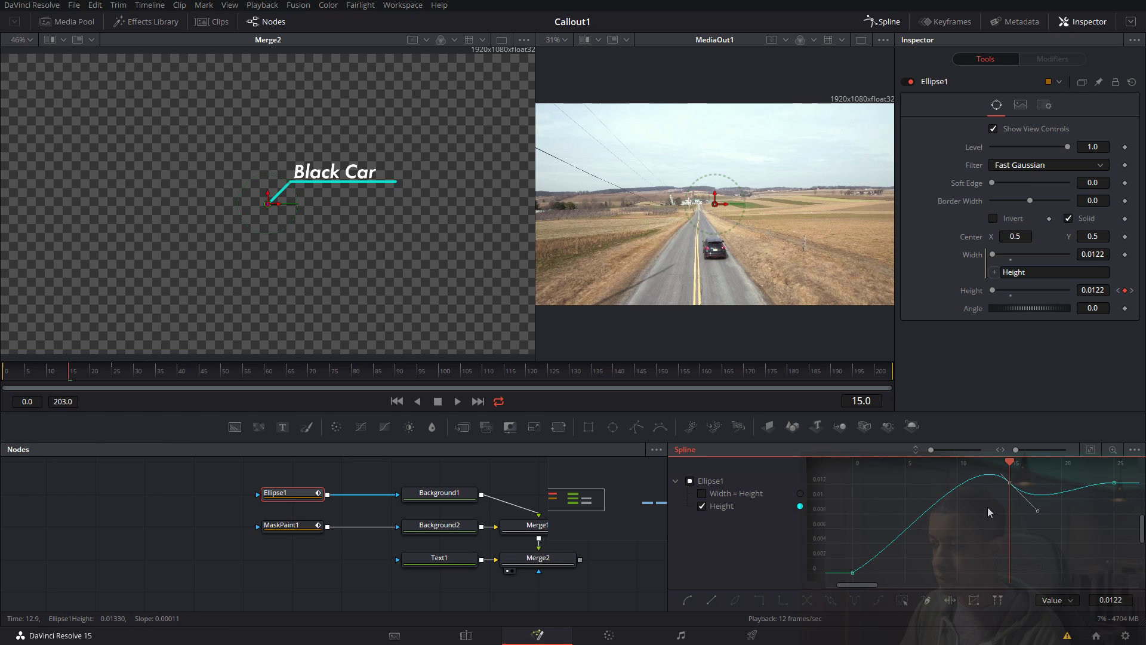
pyautogui.moveTo(983, 506); pyautogui.dragTo(1003, 569)
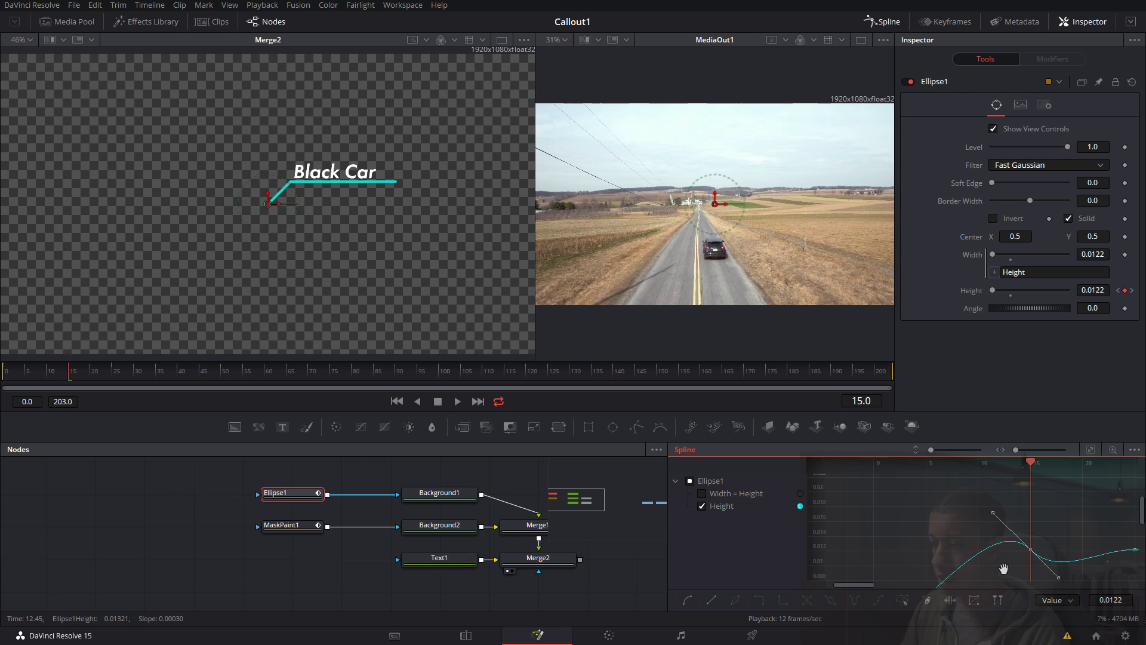
pyautogui.click(994, 517)
pyautogui.click(1031, 549)
pyautogui.moveTo(991, 515); pyautogui.dragTo(941, 478)
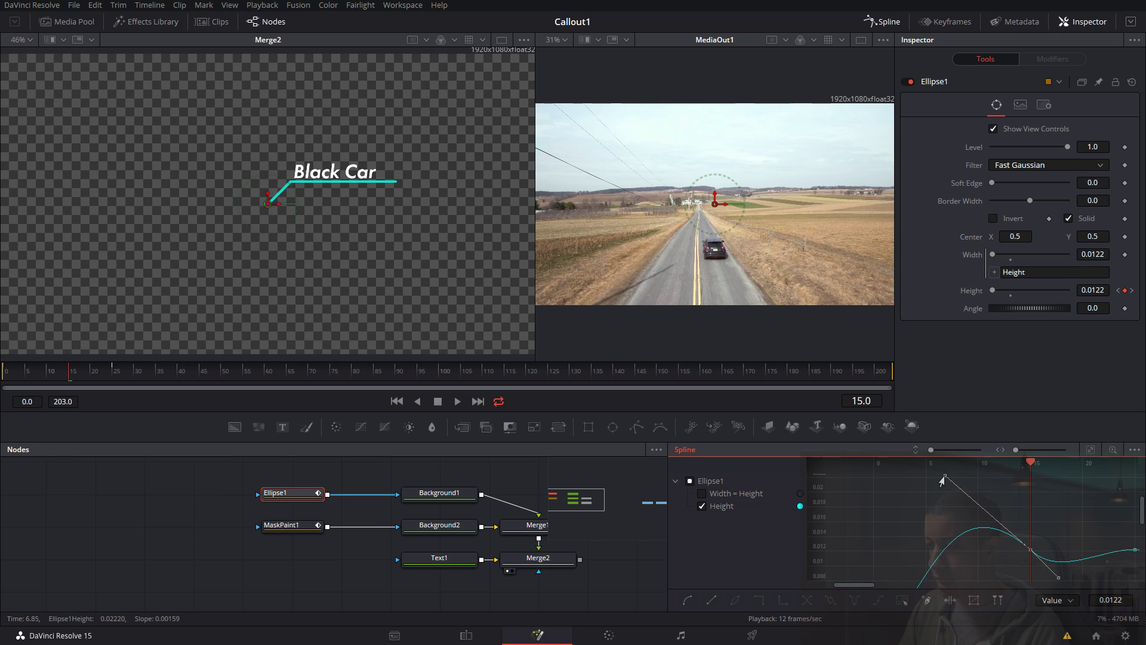
pyautogui.moveTo(925, 527); pyautogui.dragTo(938, 478)
pyautogui.scroll(-3, 959, 520)
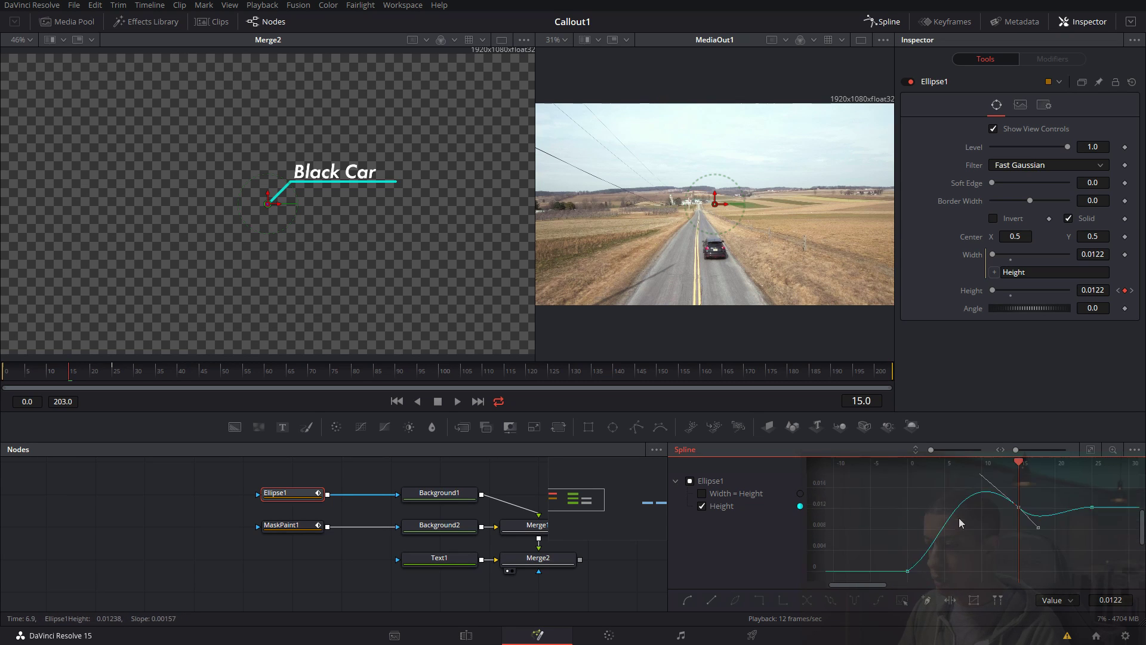
pyautogui.scroll(-3, 969, 541)
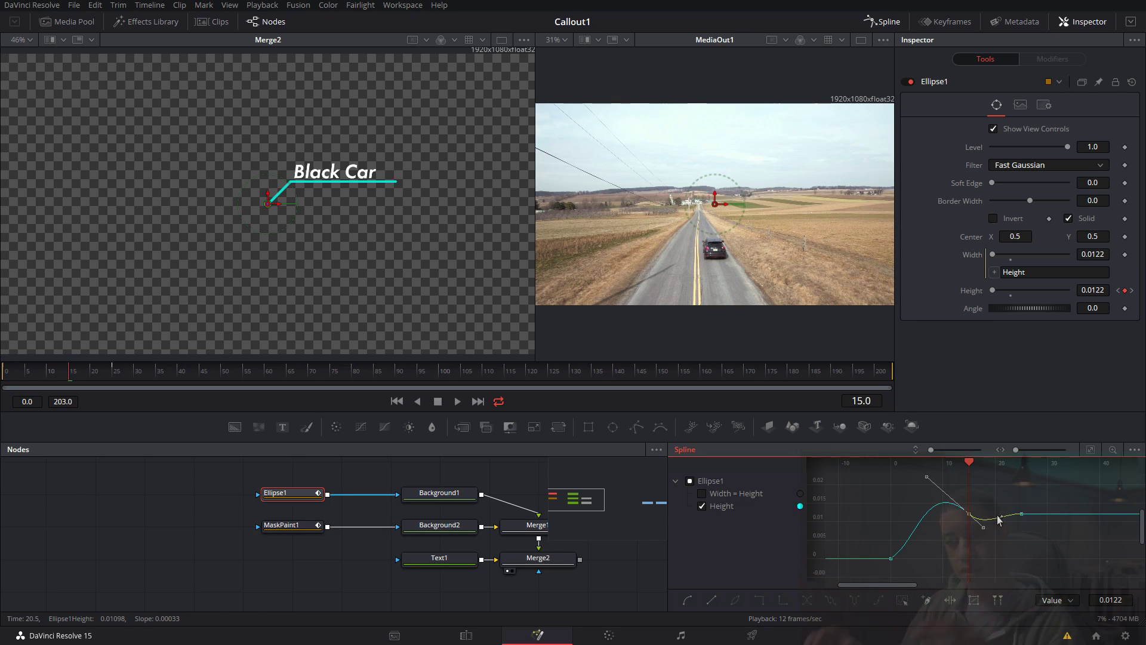
# Play the dot's growth animation from frame 0 a couple of times to check the bounce.
pyautogui.click(2, 376)
pyautogui.click(105, 513)
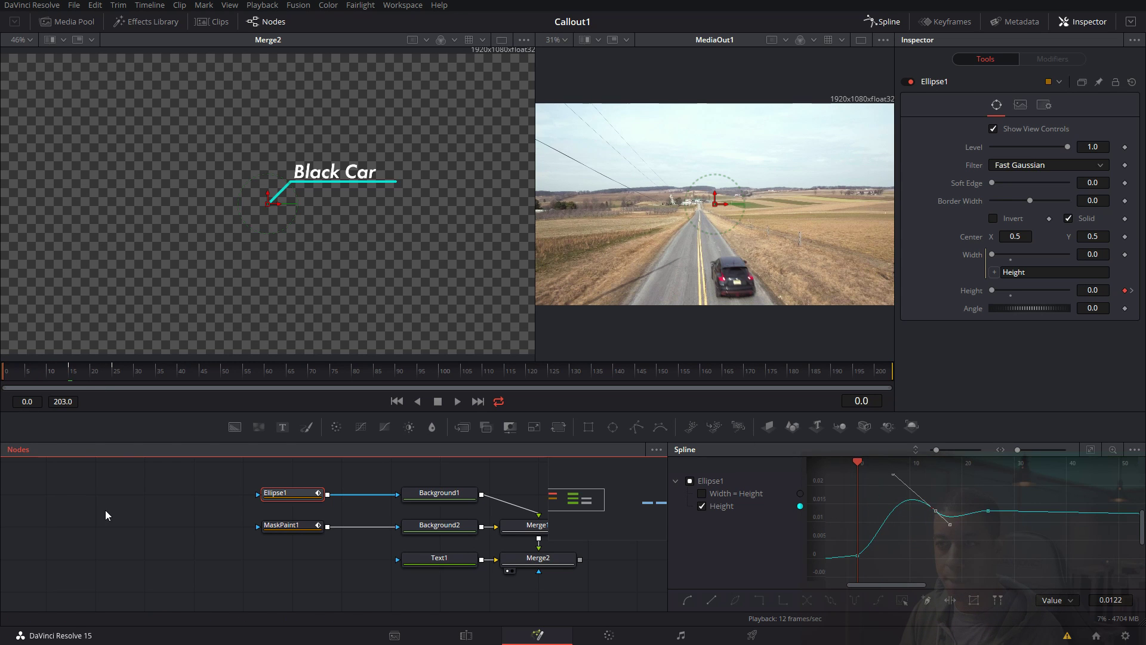
pyautogui.press('space')
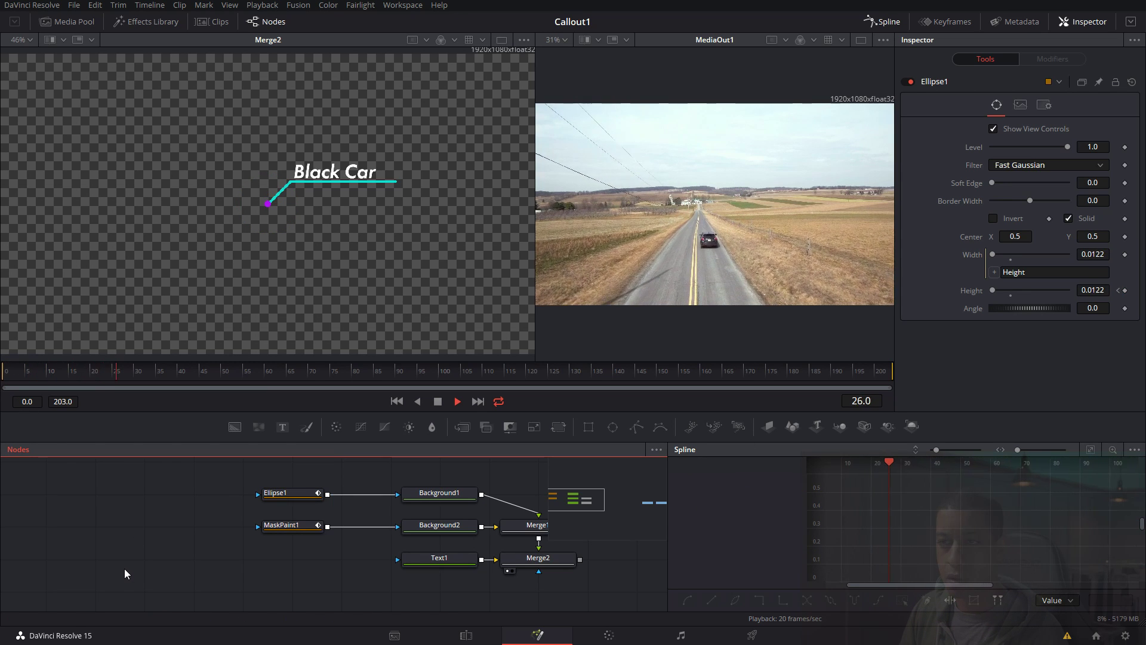
pyautogui.press('space')
pyautogui.press('space')
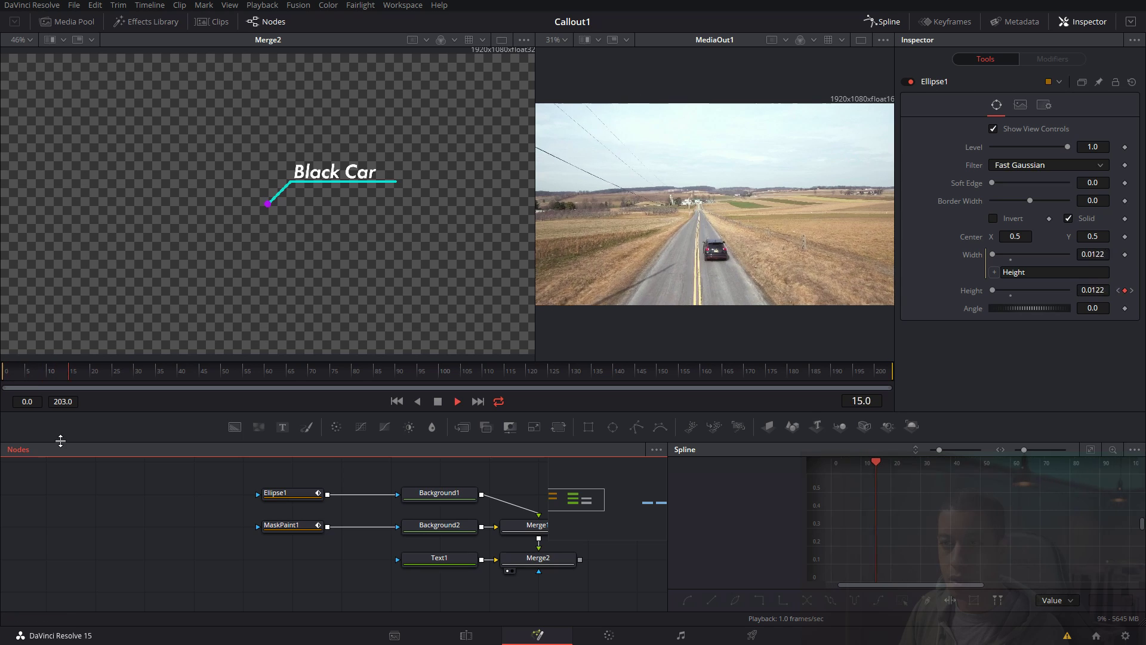
pyautogui.click(20, 370)
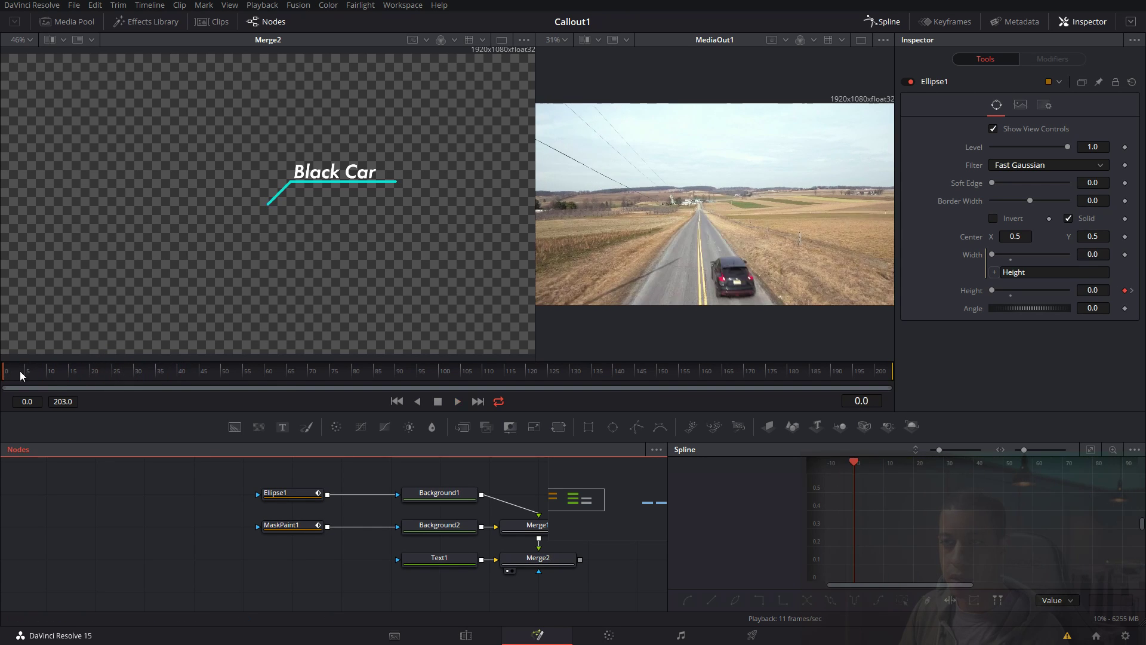
pyautogui.press('space')
# Move Ellipse1's last Height keyframe to frame 30 with a value of 0.012 and play the animation from the start.
pyautogui.click(293, 494)
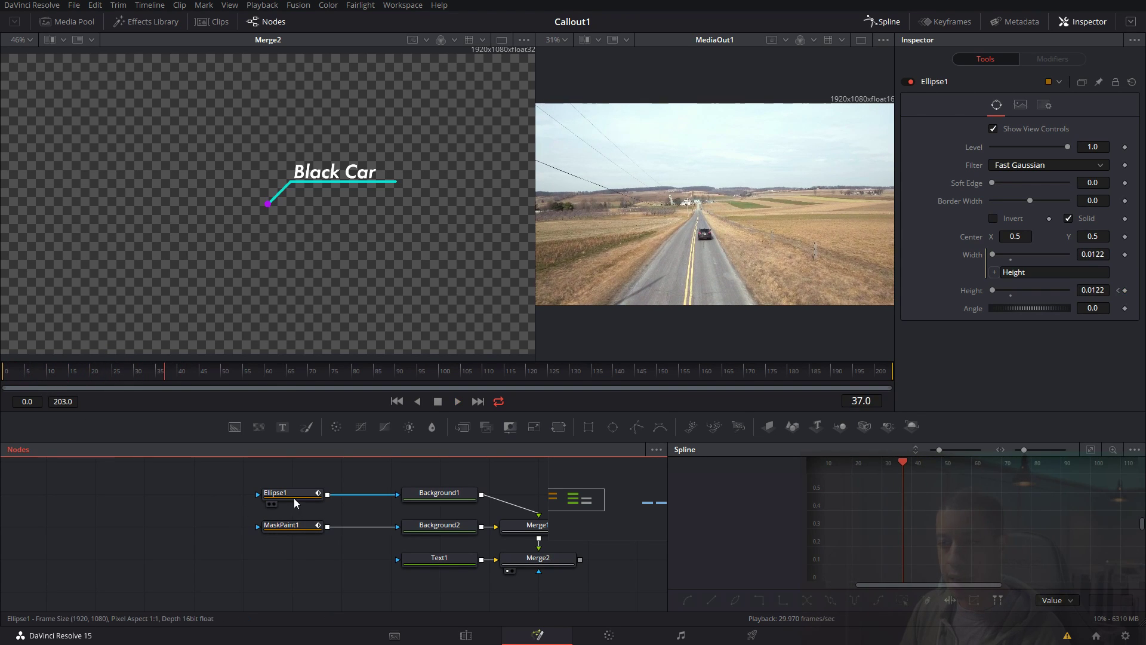
pyautogui.click(1089, 451)
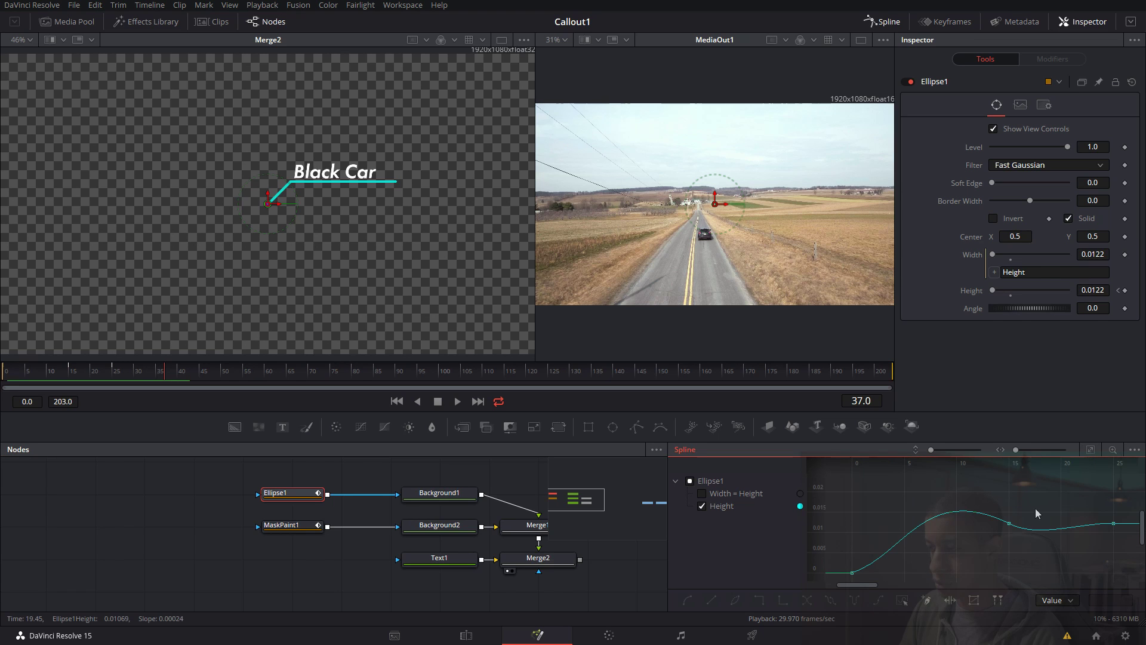
pyautogui.moveTo(873, 586); pyautogui.dragTo(906, 587)
pyautogui.moveTo(919, 497)
pyautogui.mouseDown()
pyautogui.moveTo(865, 559)
pyautogui.moveTo(879, 529)
pyautogui.moveTo(932, 528)
pyautogui.mouseUp()
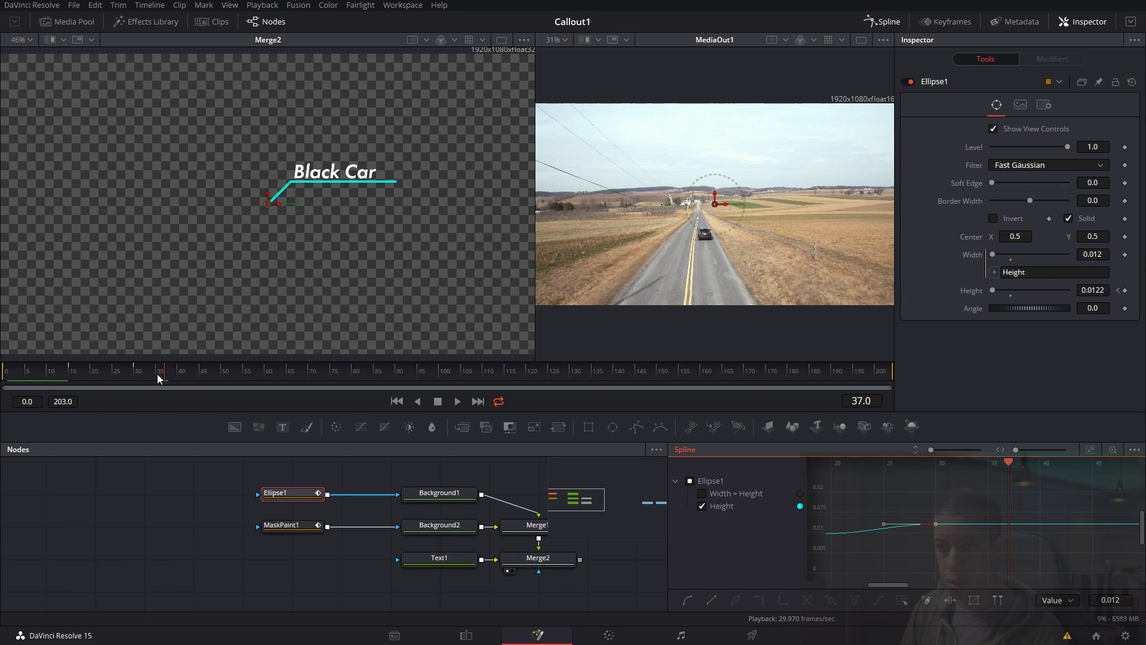
pyautogui.moveTo(157, 373); pyautogui.dragTo(5, 388)
pyautogui.press('space')
pyautogui.click(117, 498)
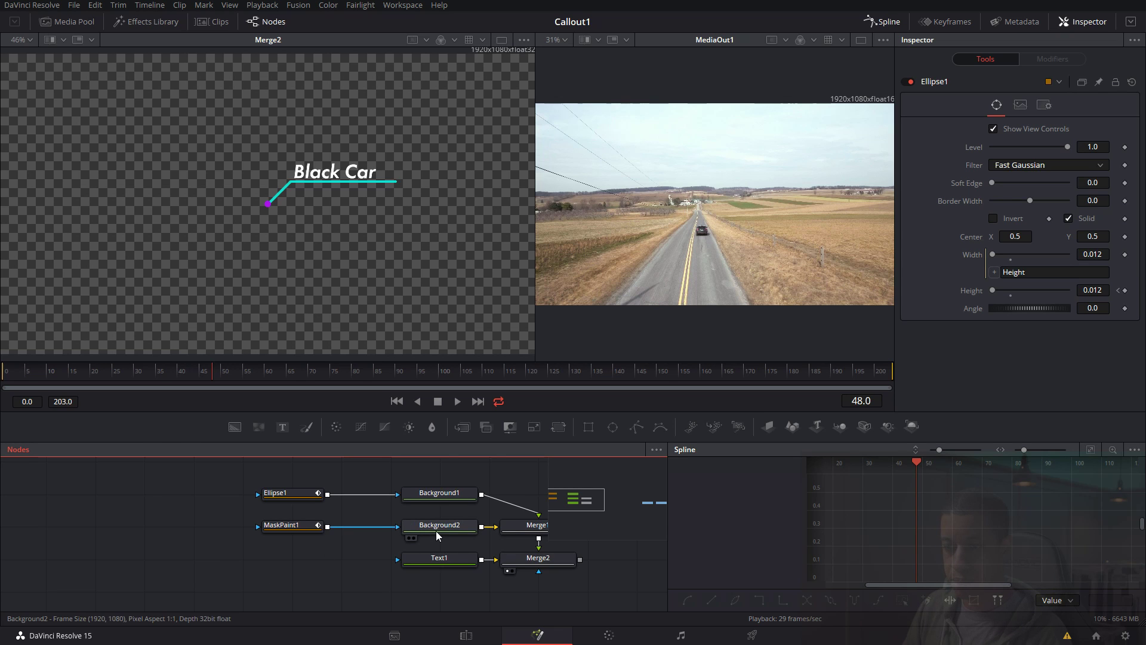
# Examine up close where MaskPaint1's callout line starts at the center of the purple dot.
pyautogui.click(308, 524)
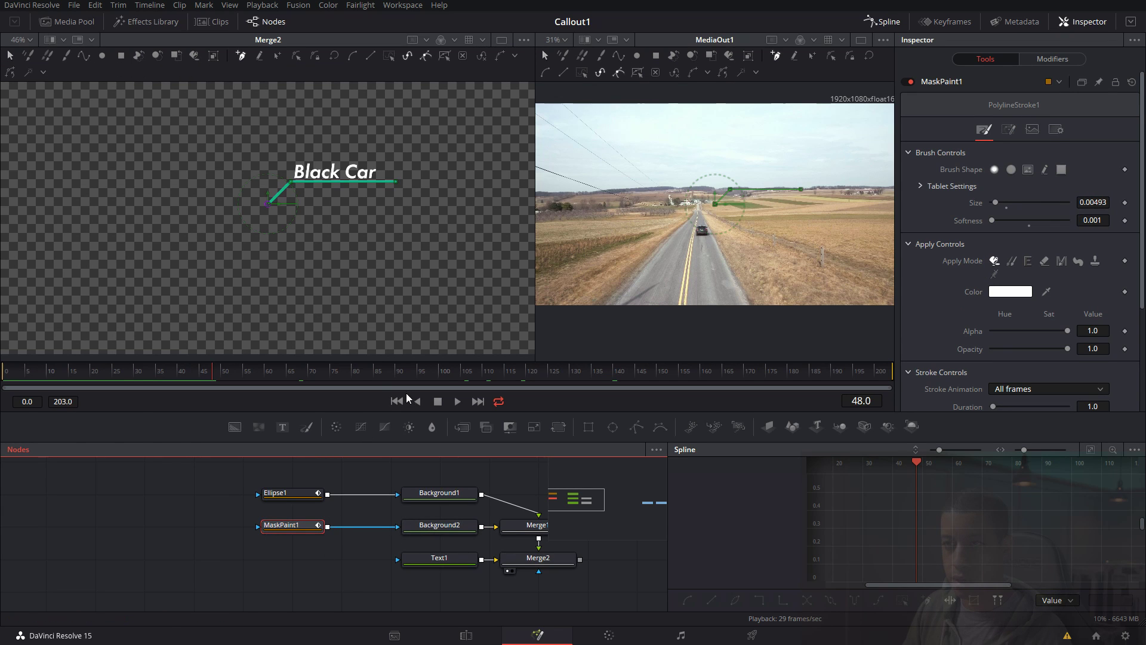
pyautogui.scroll(6, 272, 201)
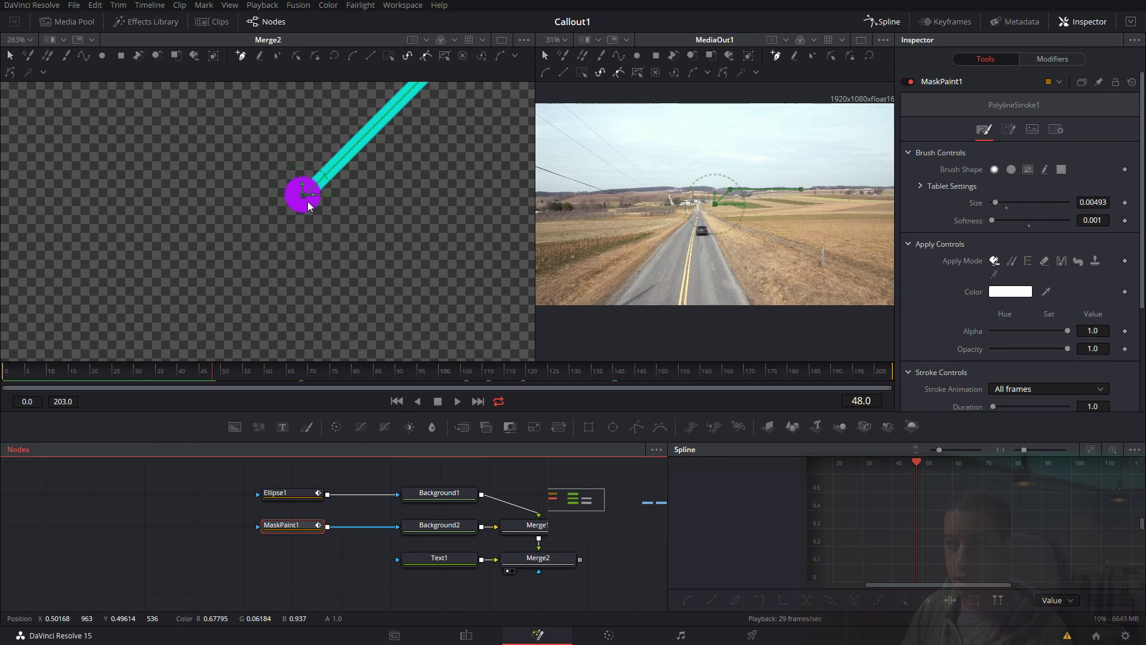
pyautogui.scroll(1, 314, 201)
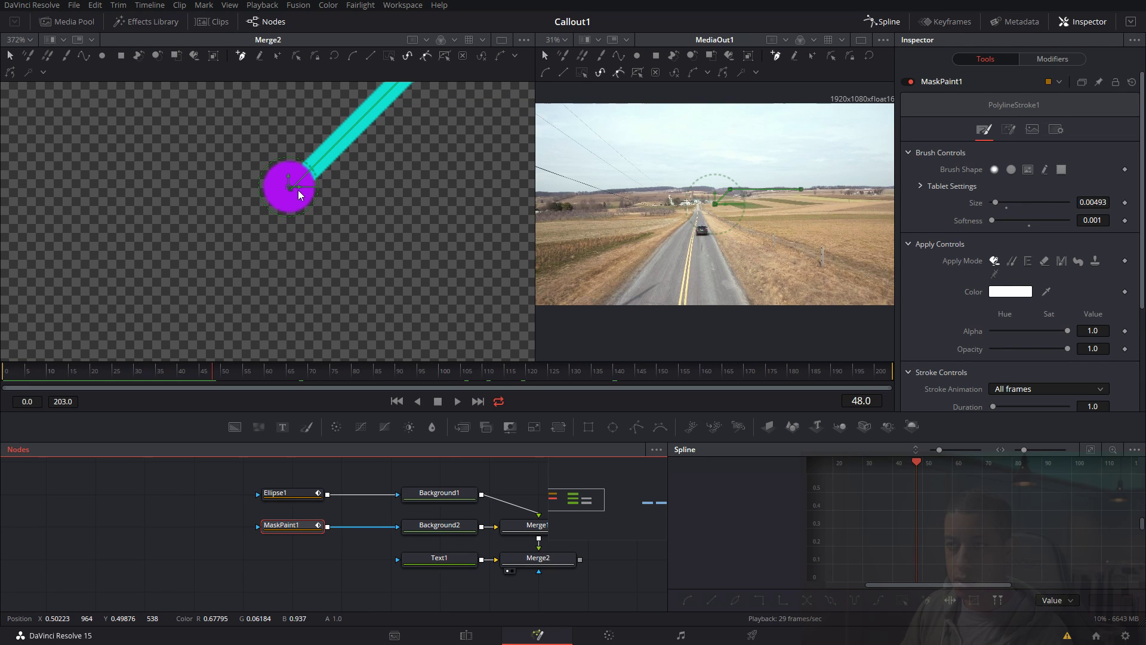
pyautogui.click(291, 191)
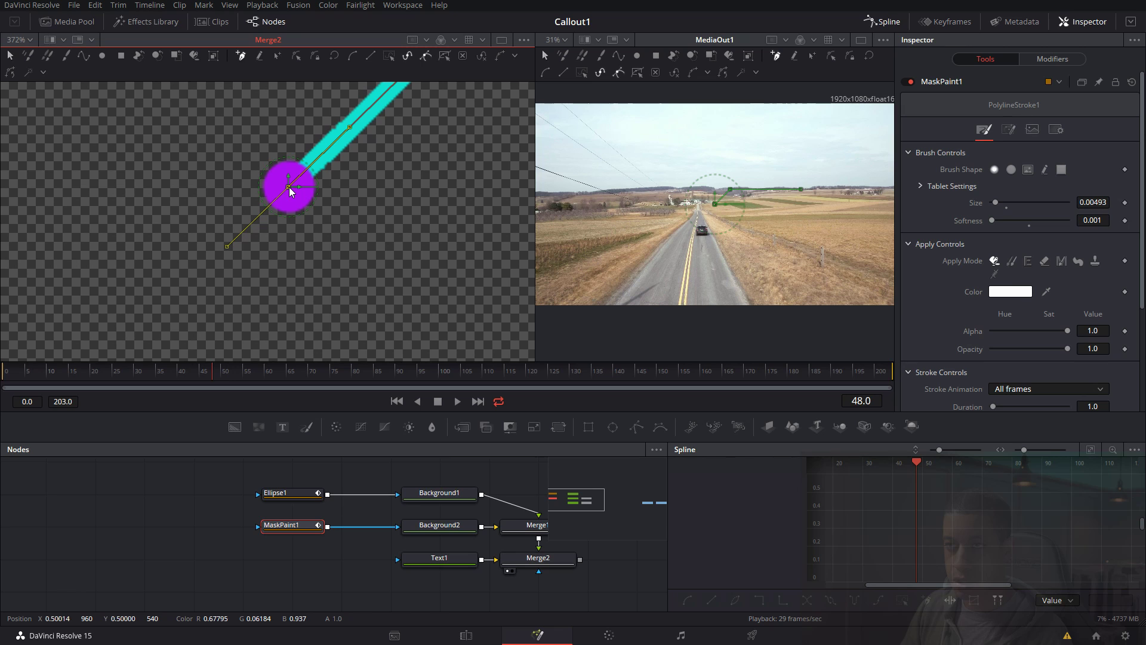
pyautogui.scroll(-4, 367, 257)
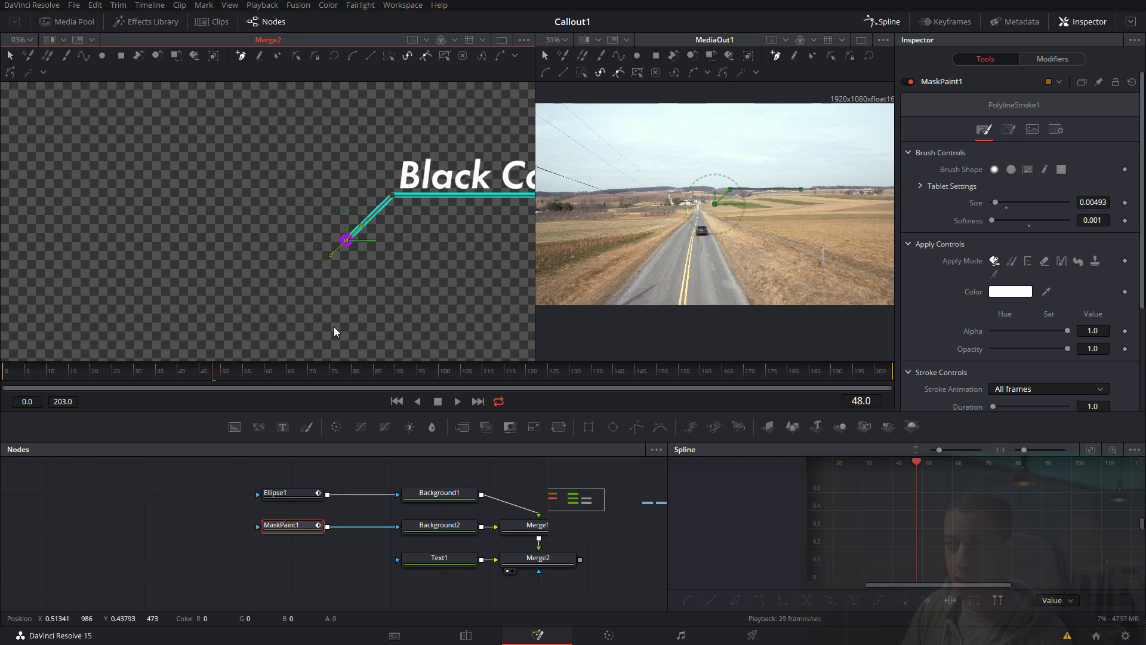
pyautogui.scroll(-3, 343, 285)
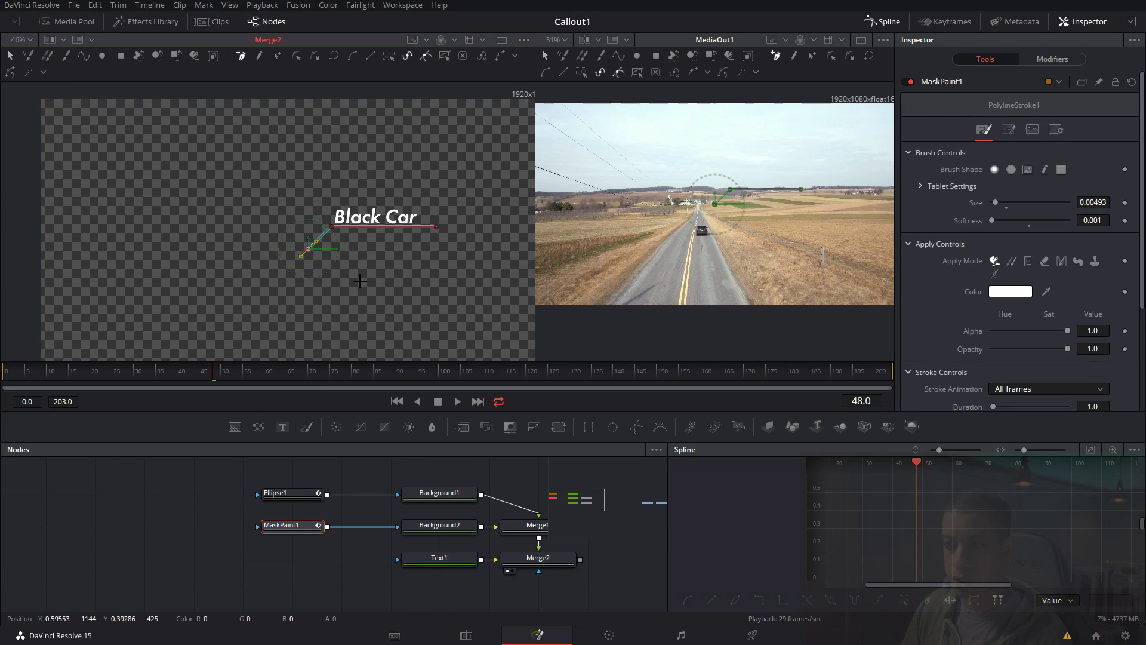
pyautogui.click(189, 538)
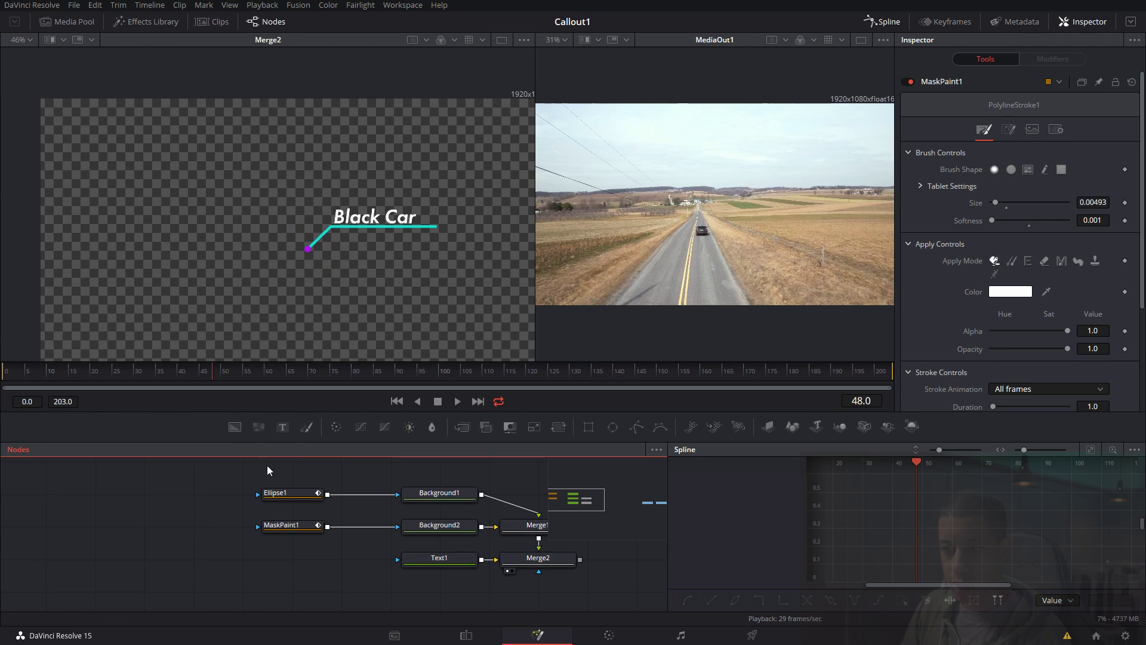
# At frame 31, just past Ellipse1's last keyframe, keyframe MaskPaint1's stroke Write On with its End at 0.0.
pyautogui.click(295, 496)
pyautogui.moveTo(163, 371); pyautogui.dragTo(134, 376)
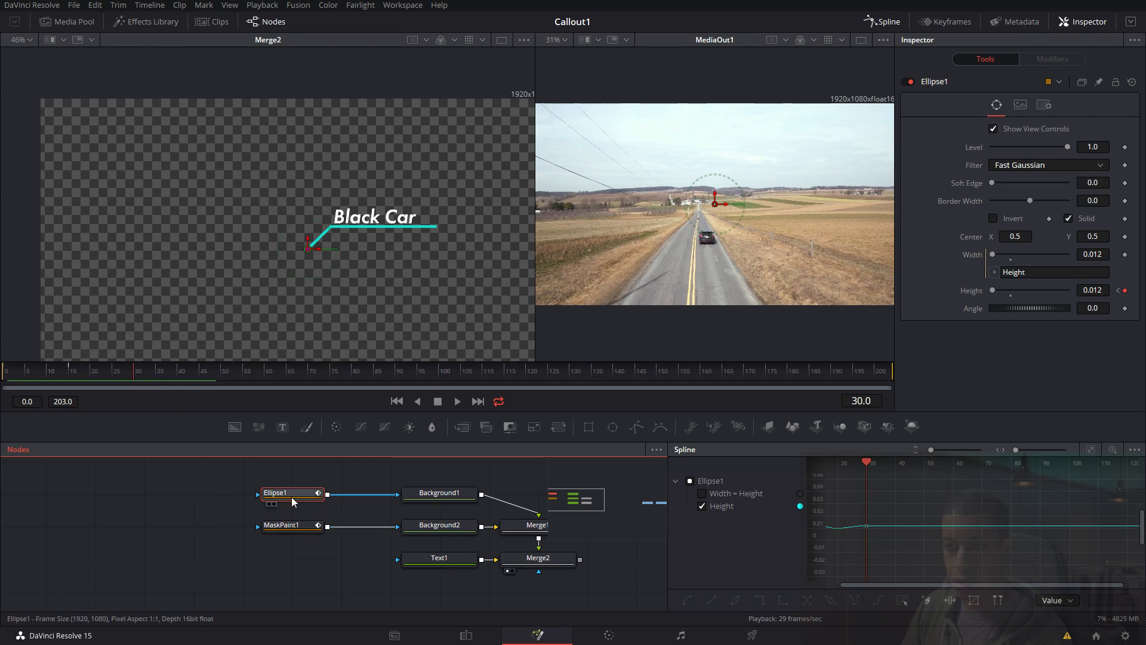
pyautogui.click(138, 374)
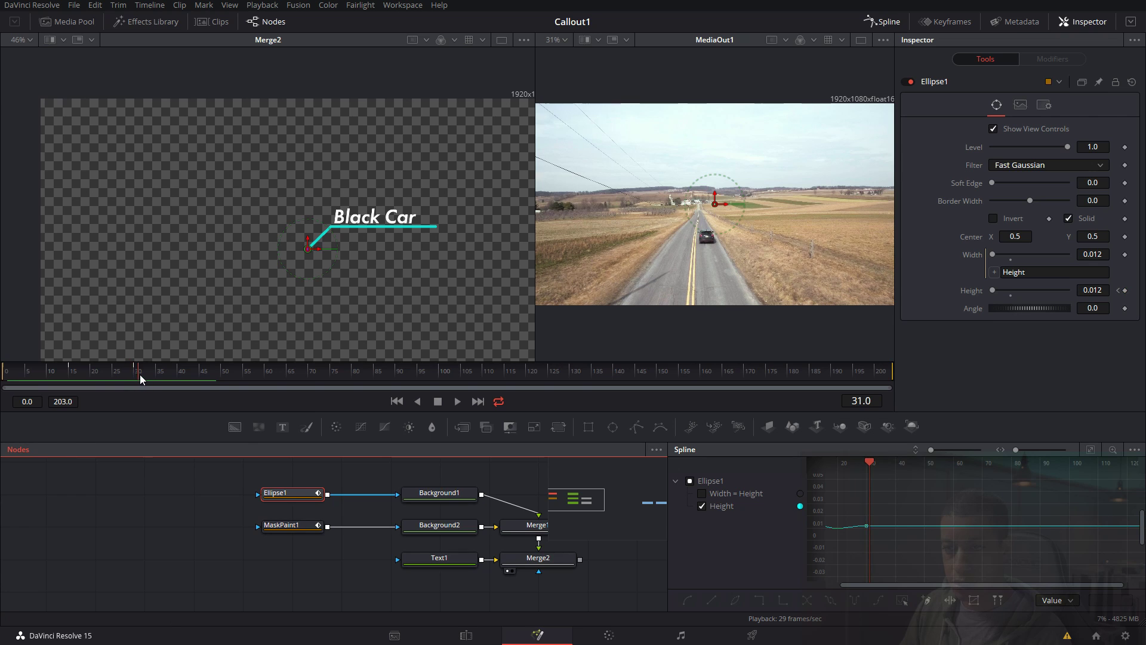
pyautogui.click(285, 540)
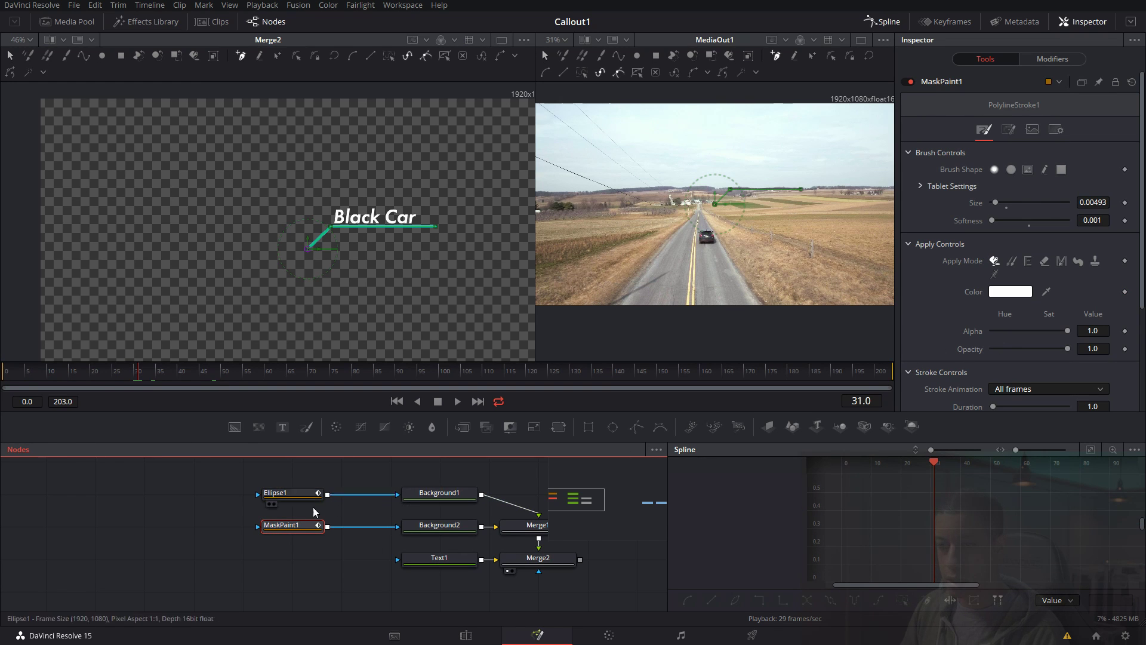
pyautogui.scroll(-3, 1075, 263)
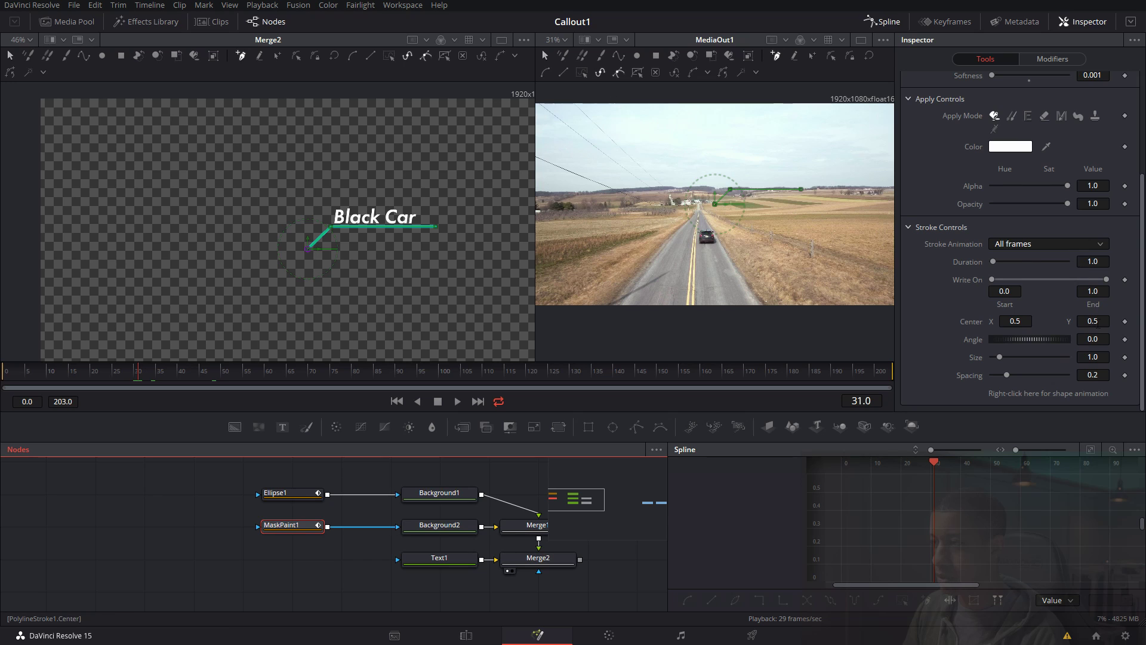
pyautogui.click(1125, 280)
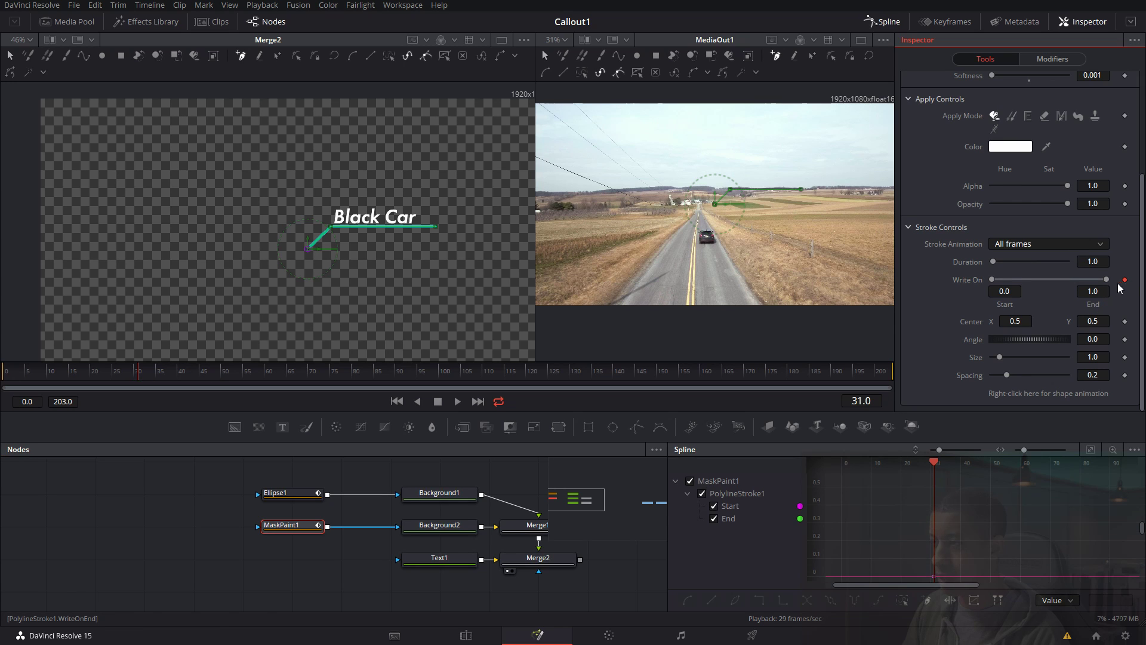
pyautogui.moveTo(1066, 280); pyautogui.dragTo(994, 278)
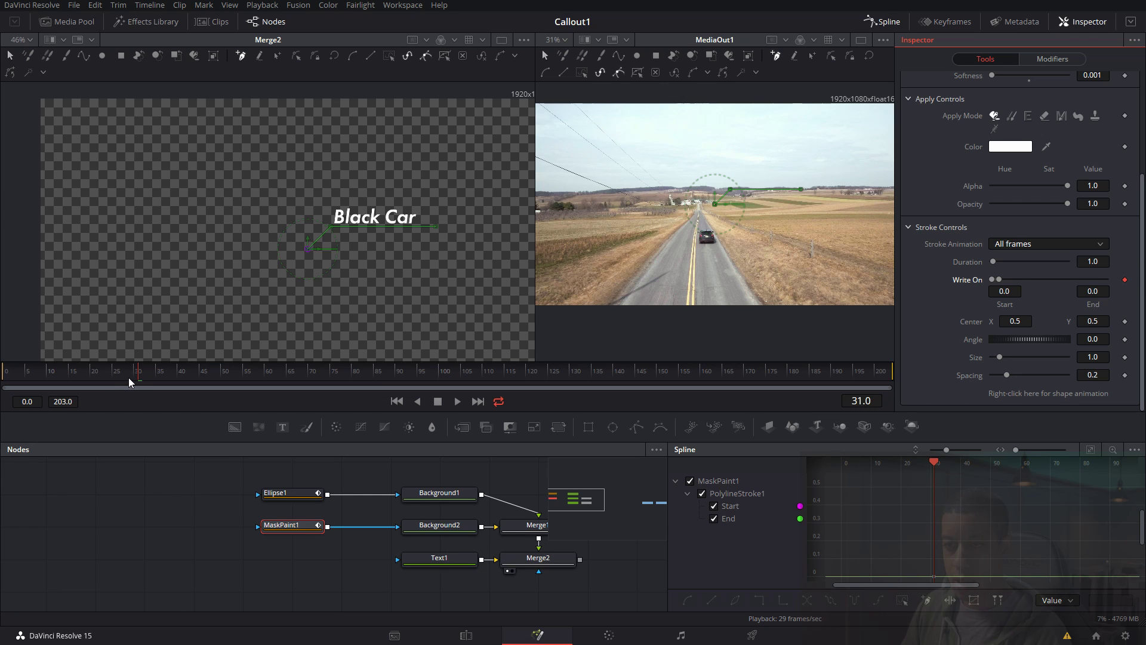
# Set MaskPaint1's Write On End to 1.0 at frame 45 and save the project.
pyautogui.moveTo(140, 378); pyautogui.dragTo(199, 378)
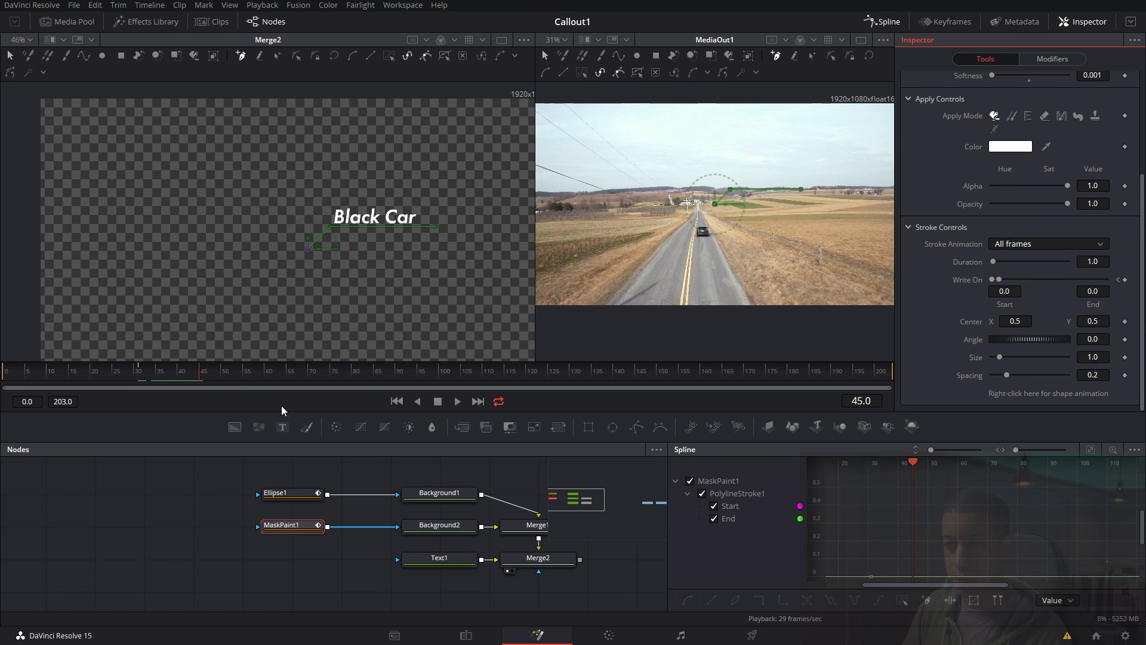
pyautogui.moveTo(1001, 278); pyautogui.dragTo(1120, 285)
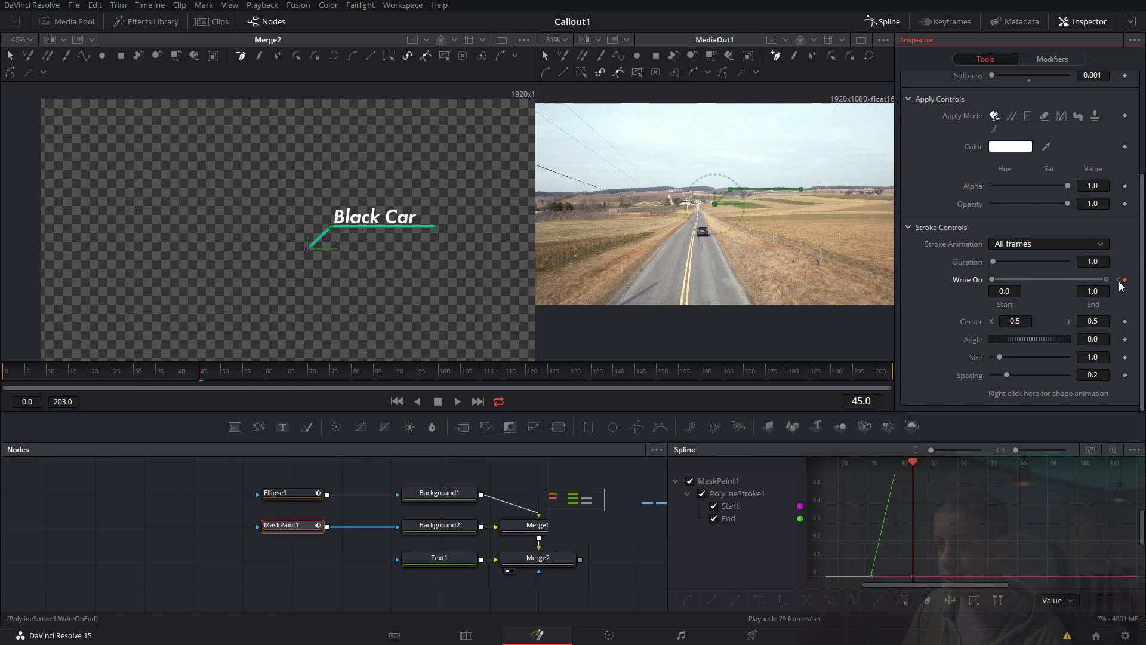
pyautogui.click(203, 526)
pyautogui.hotkey('ctrl', 's')
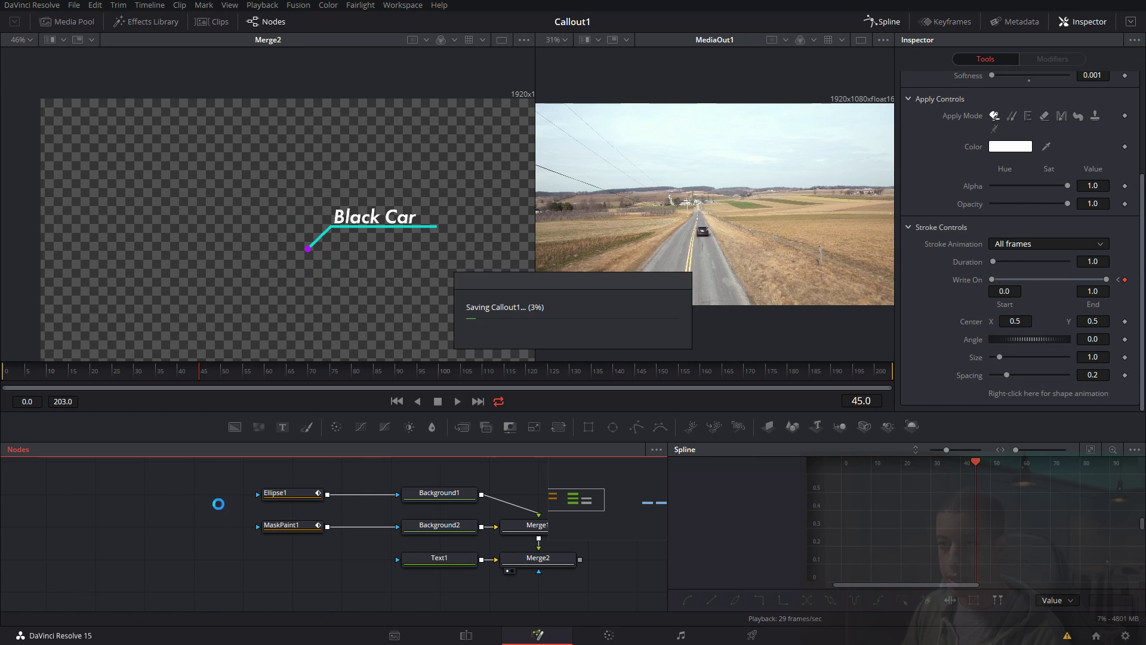
# Play the callout from frame 0 to check how the line draws on after the dot.
pyautogui.moveTo(198, 378); pyautogui.dragTo(1, 379)
pyautogui.press('space')
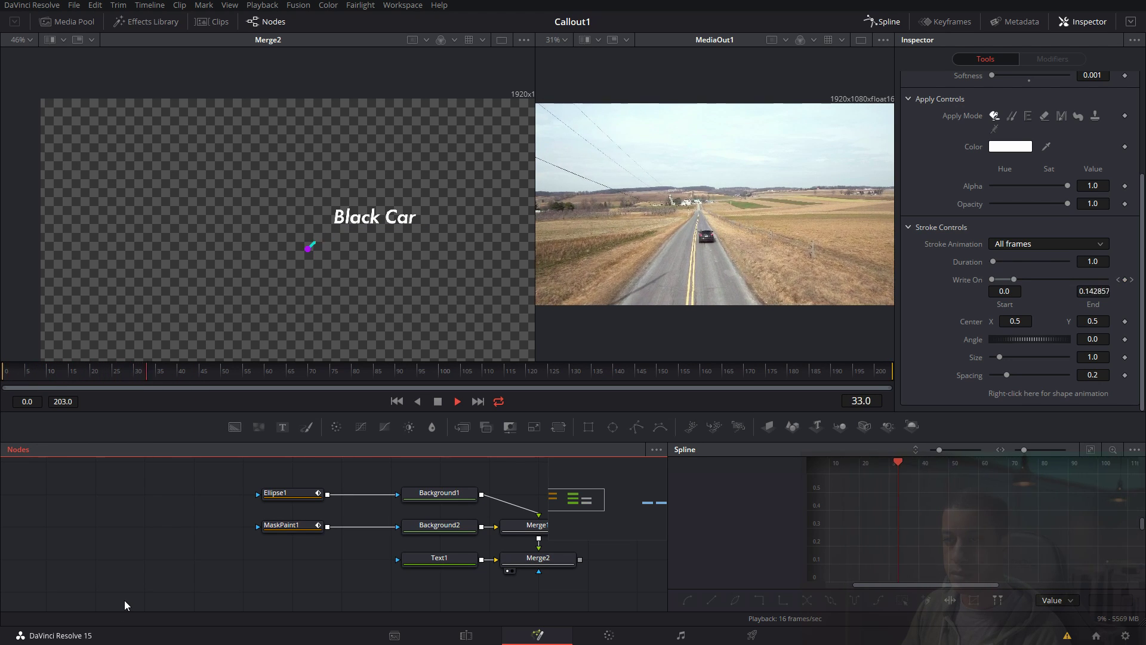
pyautogui.press('space')
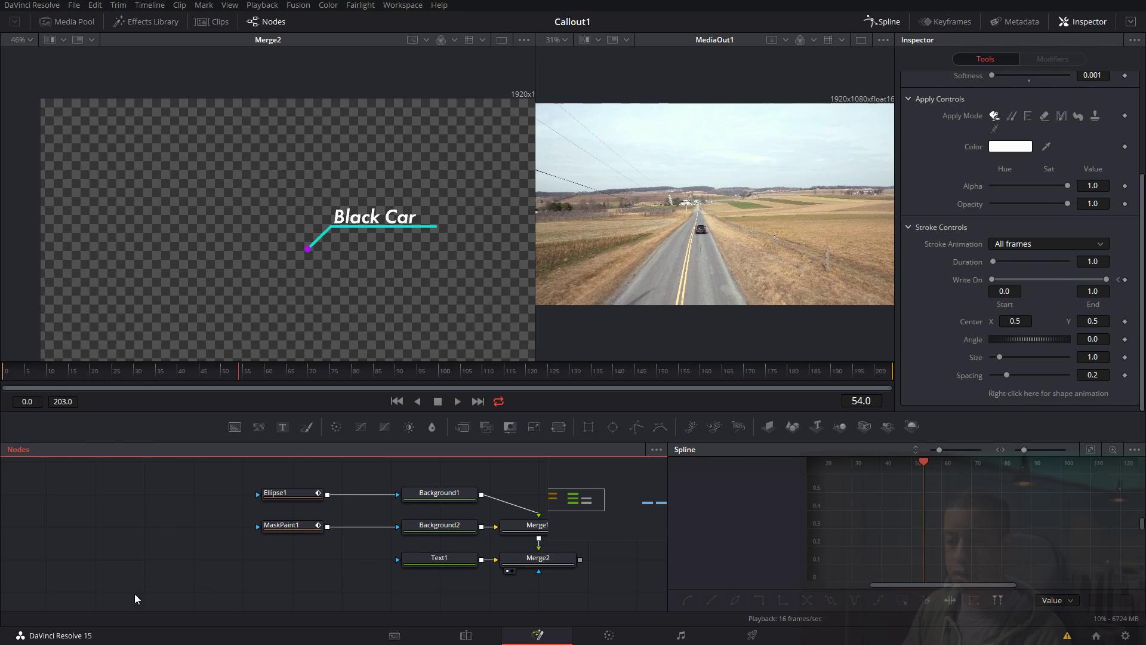
# Keyframe MaskPaint1's fully drawn Write On at frame 50 and delete its frame 45 keyframe.
pyautogui.click(281, 525)
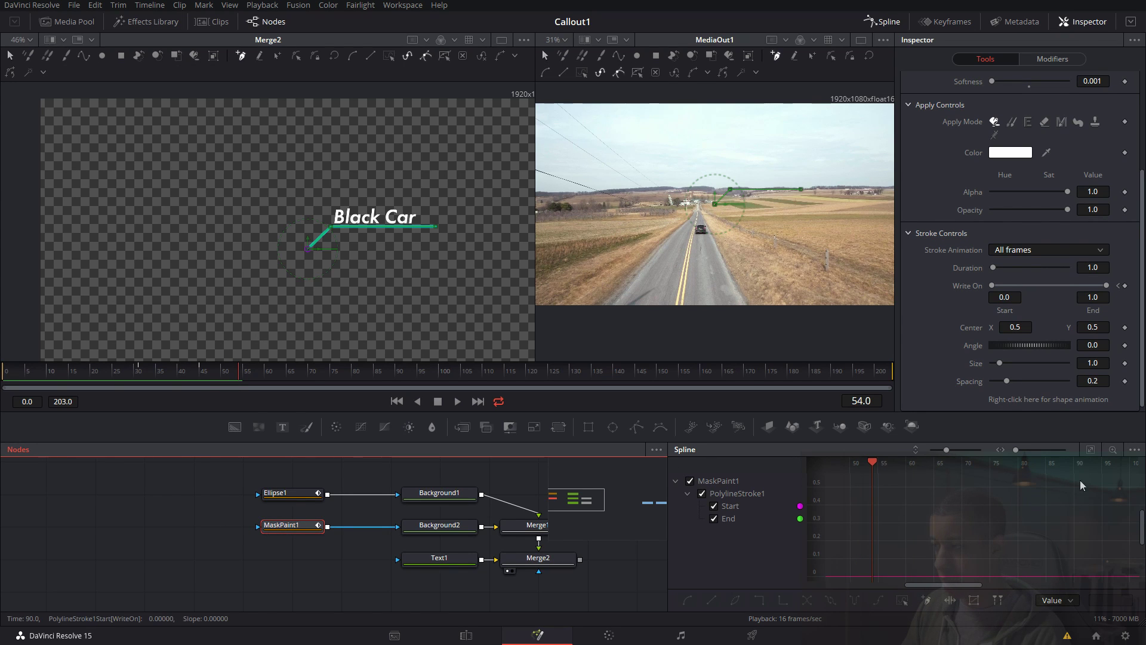
pyautogui.click(1093, 449)
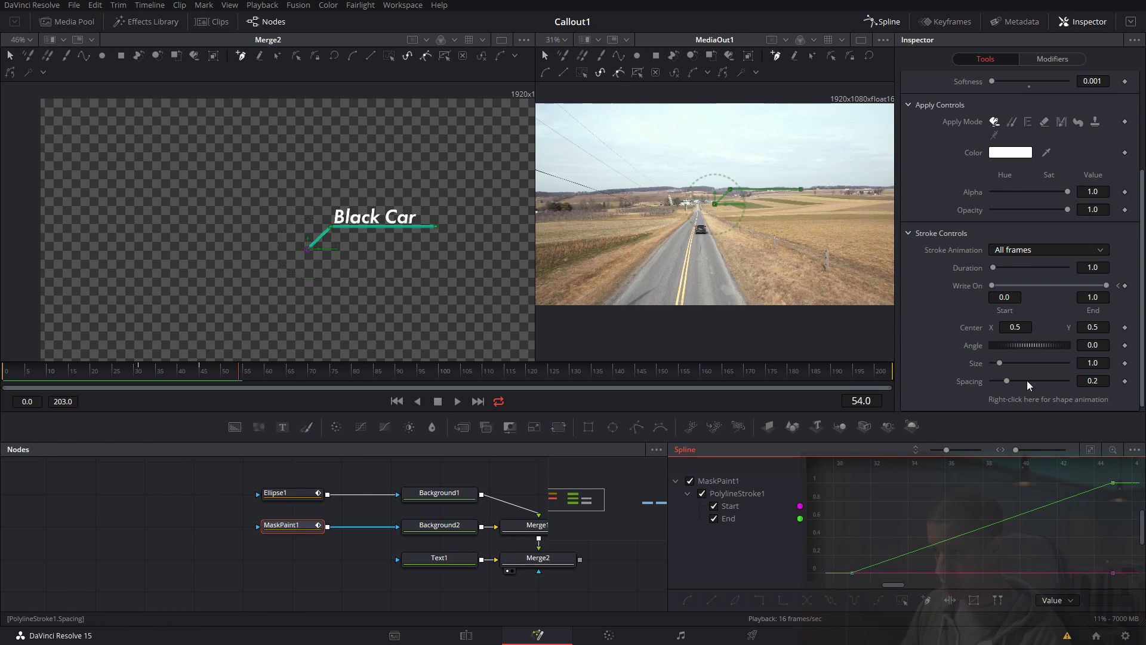
pyautogui.moveTo(894, 584); pyautogui.dragTo(912, 586)
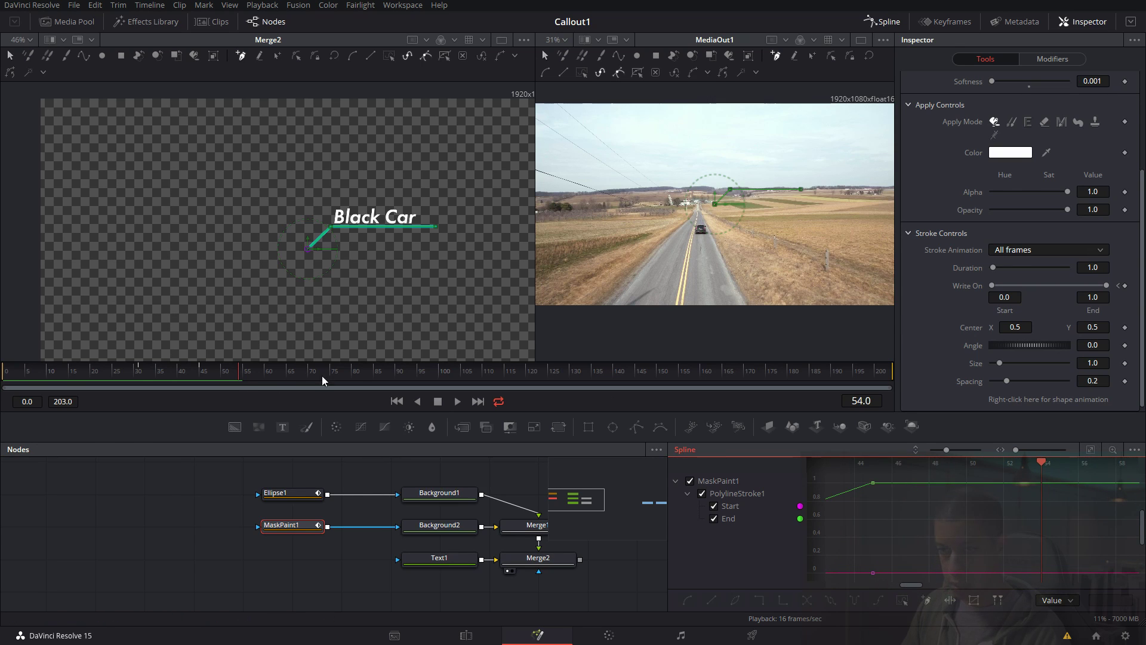
pyautogui.moveTo(238, 378); pyautogui.dragTo(226, 381)
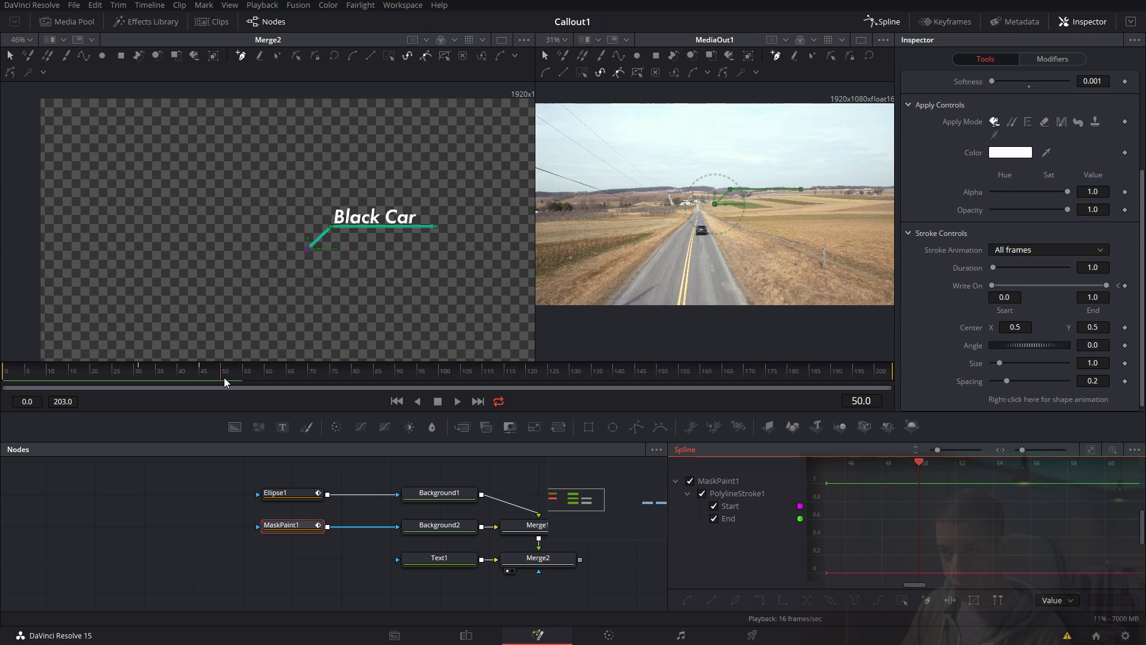
pyautogui.click(1119, 287)
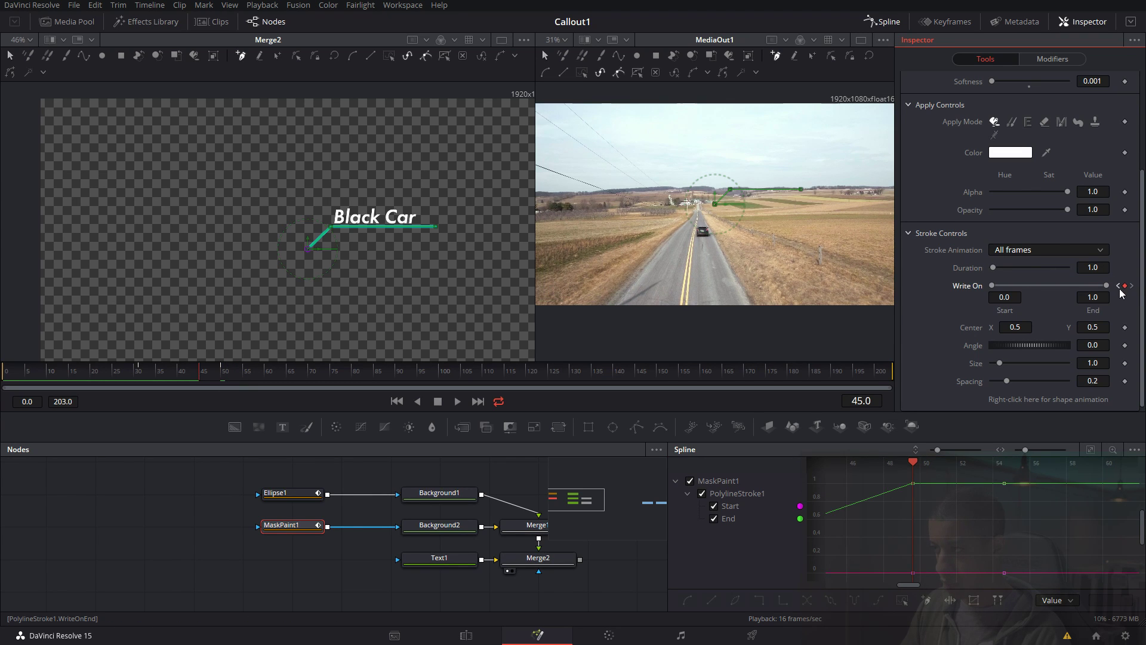
pyautogui.click(1125, 286)
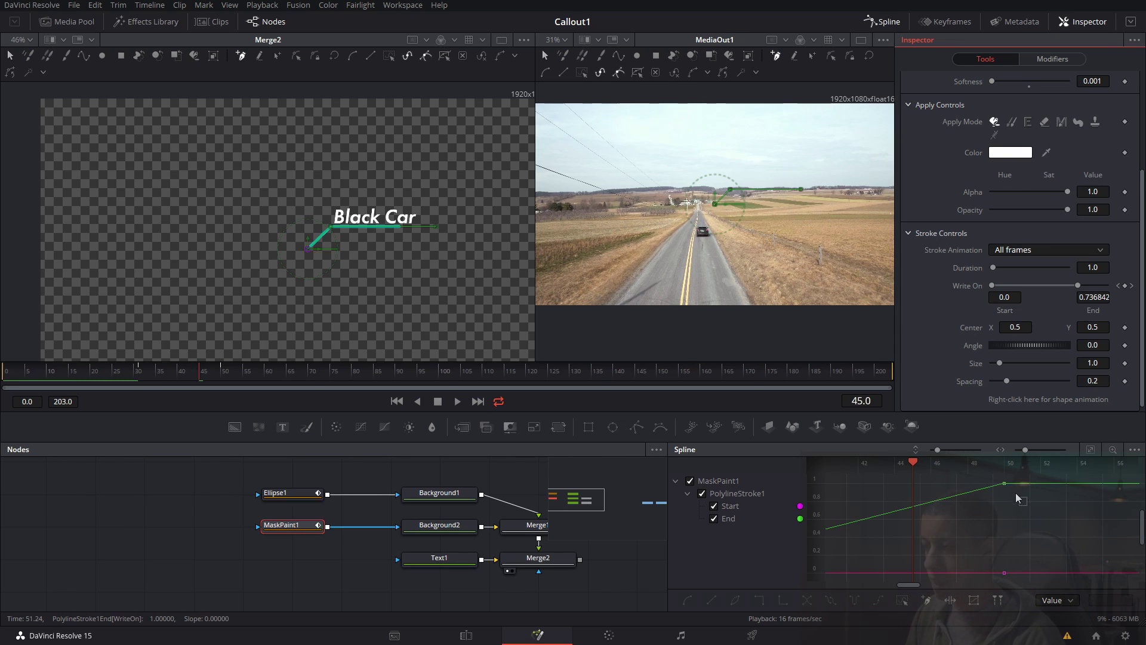
# Smooth the End curve's frame 50 keyframe and set its Ease In to 84.2.
pyautogui.moveTo(994, 477); pyautogui.dragTo(989, 474)
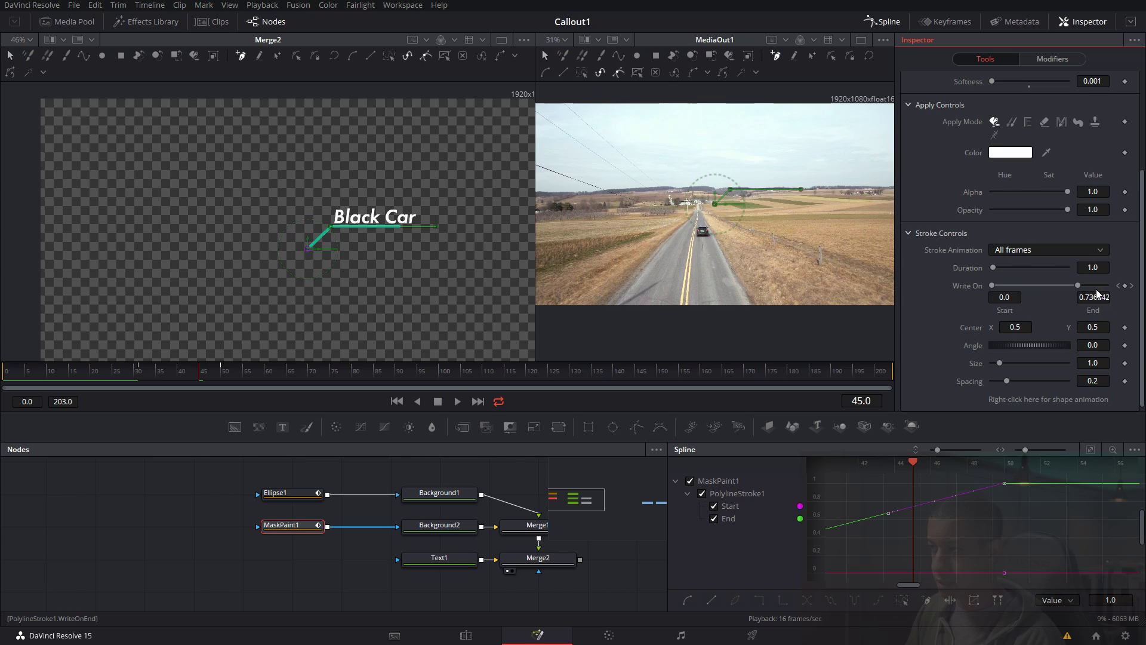
pyautogui.hotkey('shift', 's')
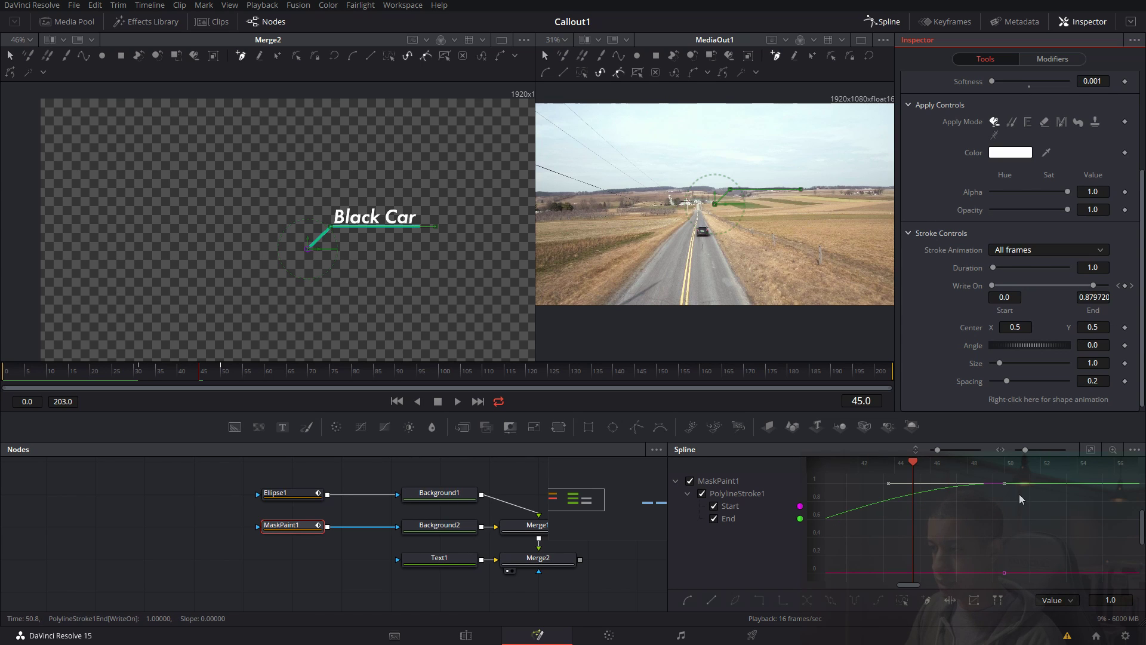
pyautogui.press('t')
pyautogui.moveTo(1023, 468); pyautogui.dragTo(1023, 466)
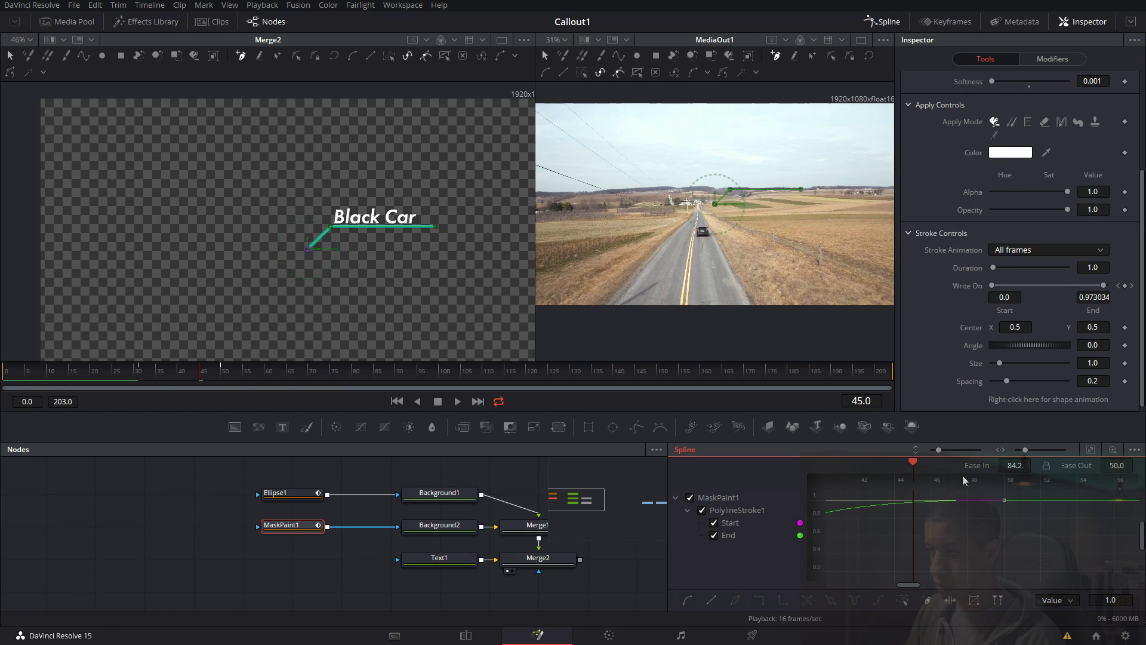
# Play the eased line animation from frame 0 a couple of times and save the project.
pyautogui.click(197, 510)
pyautogui.moveTo(198, 375); pyautogui.dragTo(3, 390)
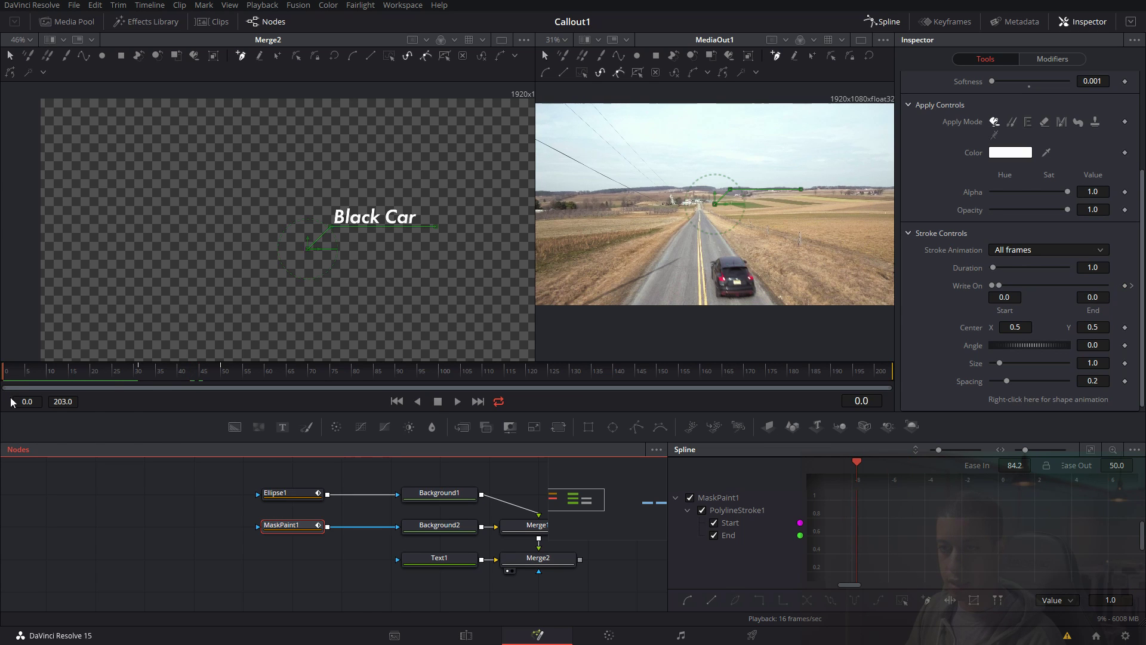
pyautogui.click(83, 530)
pyautogui.press('space')
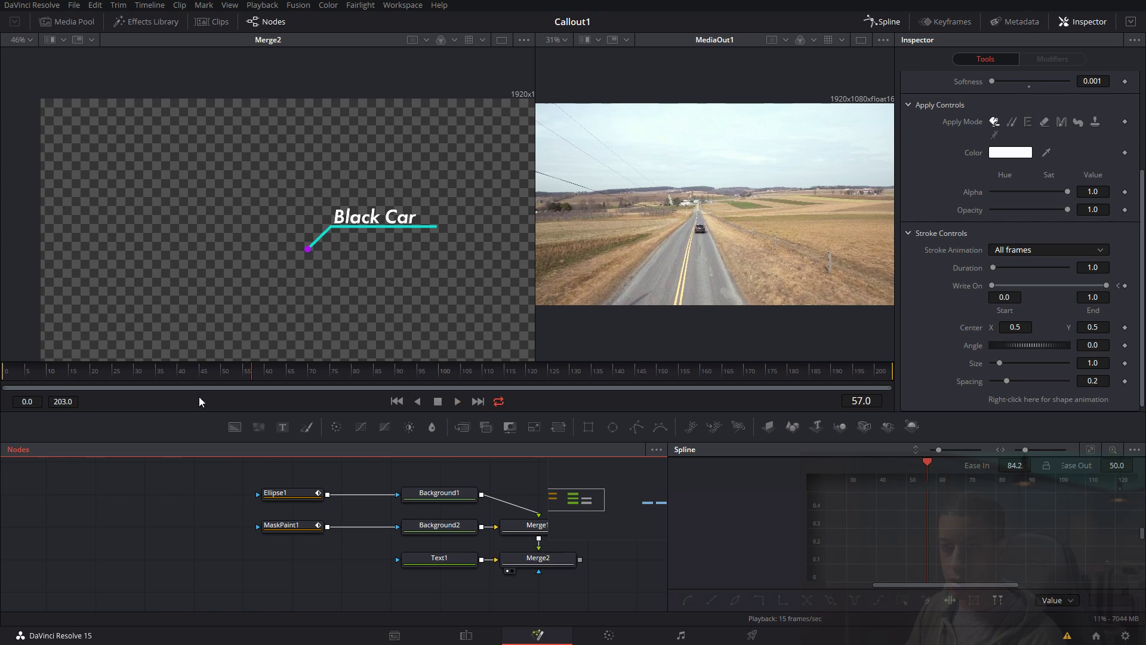
pyautogui.click(55, 373)
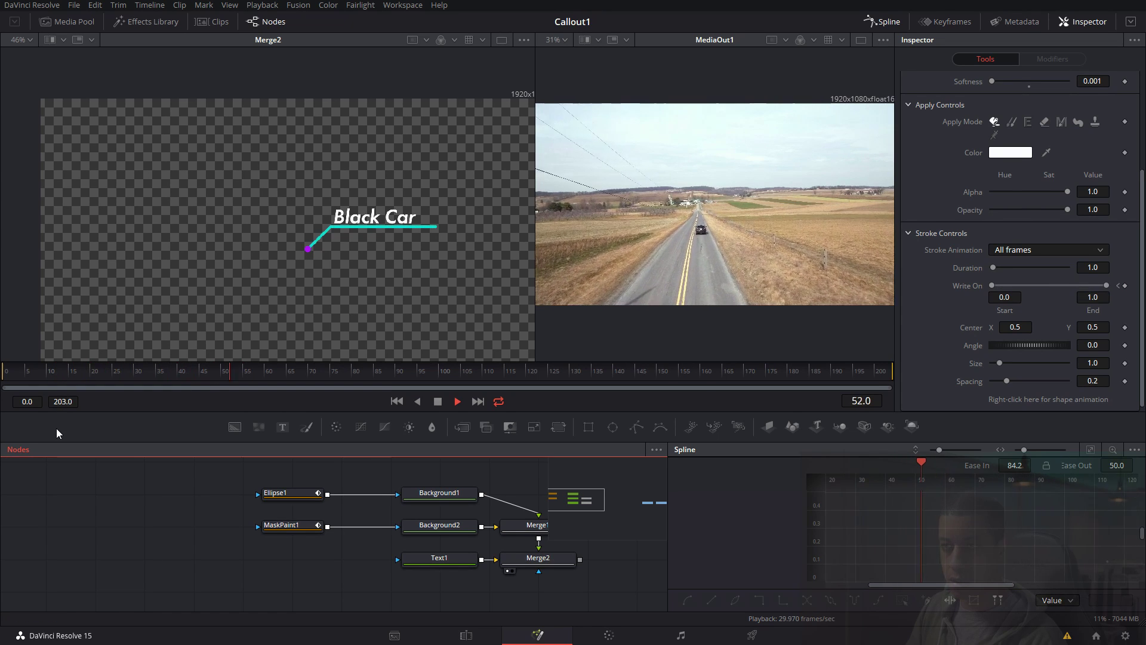
pyautogui.press('space')
pyautogui.moveTo(4, 365); pyautogui.dragTo(3, 401)
pyautogui.press('space')
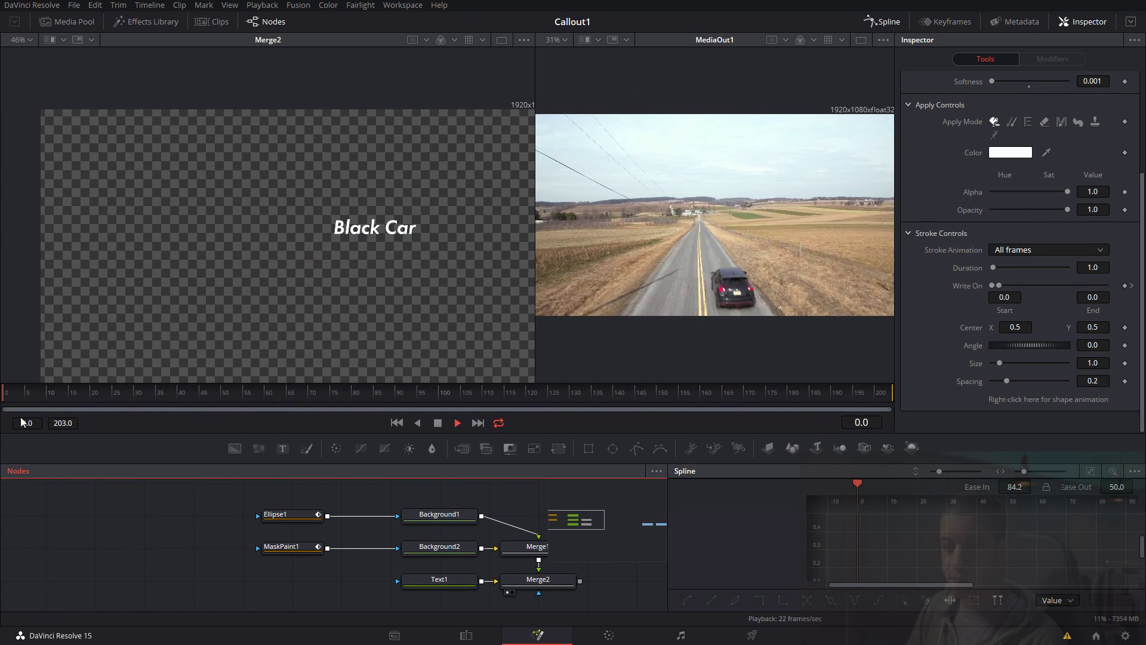
pyautogui.press('space')
pyautogui.hotkey('ctrl', 's')
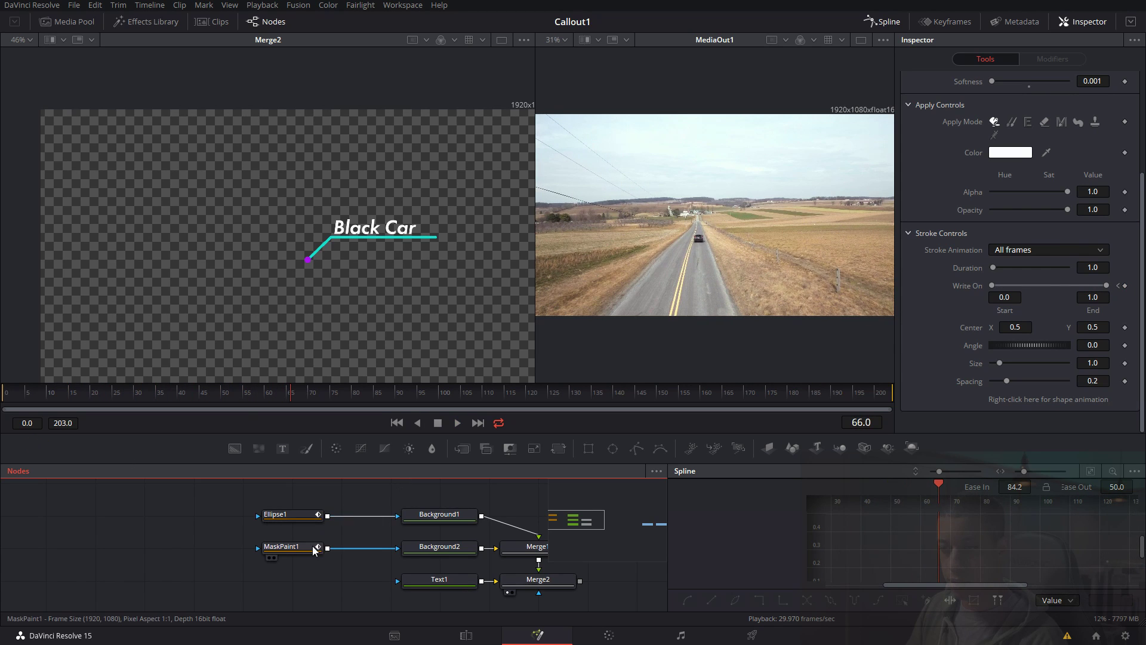
# Review MaskPaint1's Write On curve and go to frame 43, where the line is almost fully drawn.
pyautogui.click(294, 545)
pyautogui.click(1090, 470)
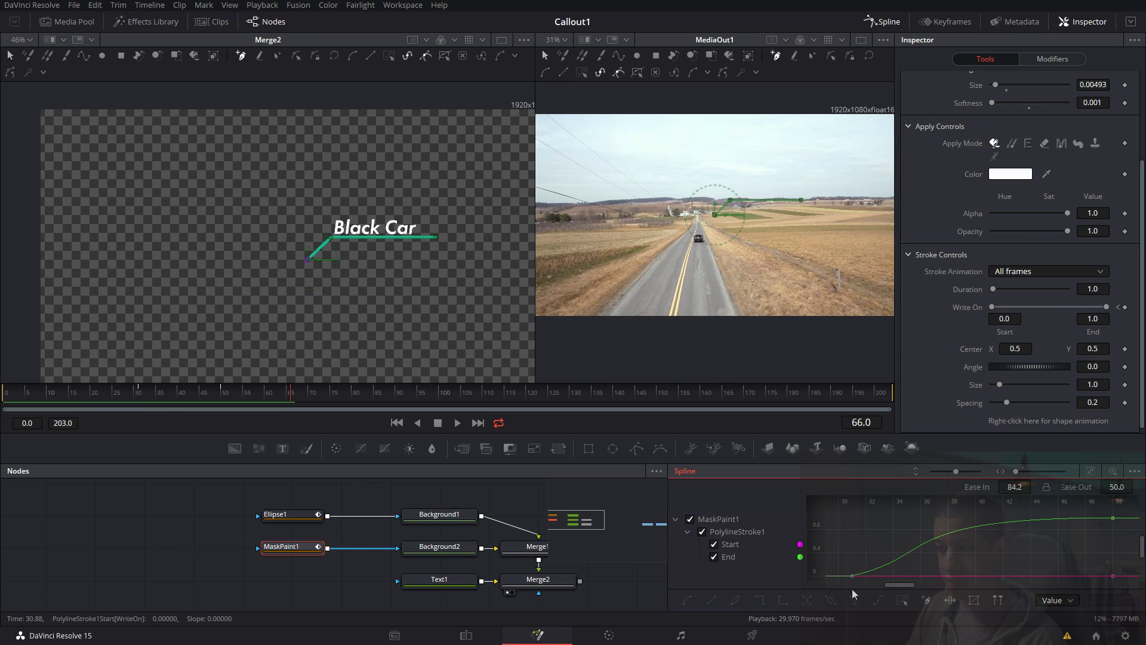
pyautogui.moveTo(370, 582); pyautogui.dragTo(312, 563)
pyautogui.moveTo(238, 394); pyautogui.dragTo(193, 402)
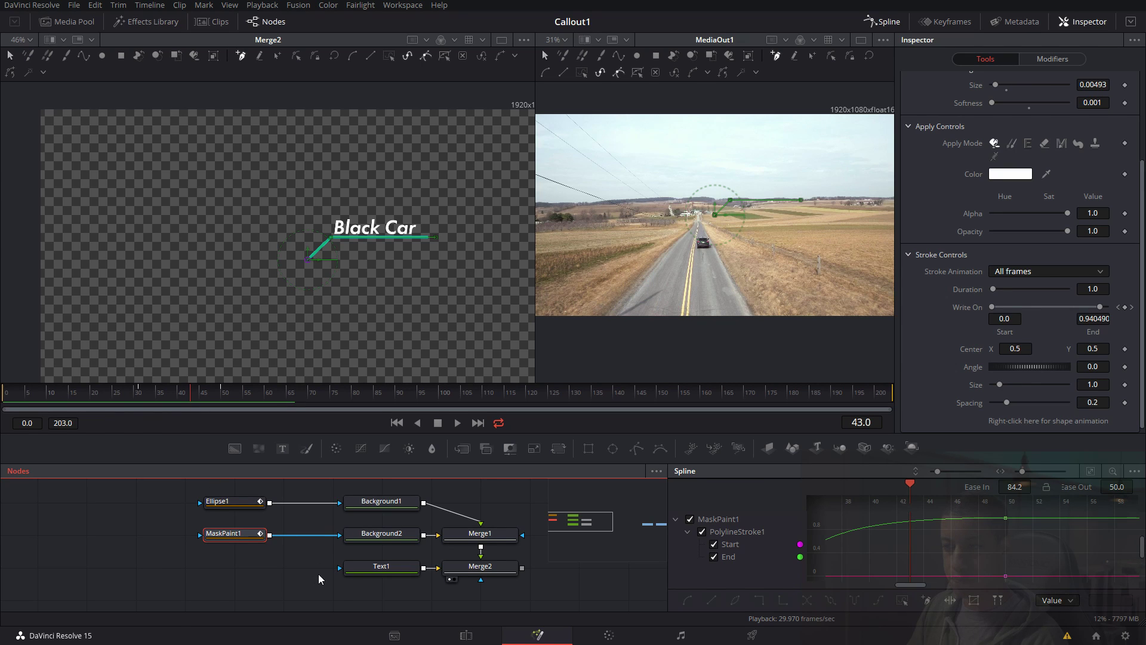
# Try out the Write On range on Text1 and return its End to 1.0.
pyautogui.click(360, 570)
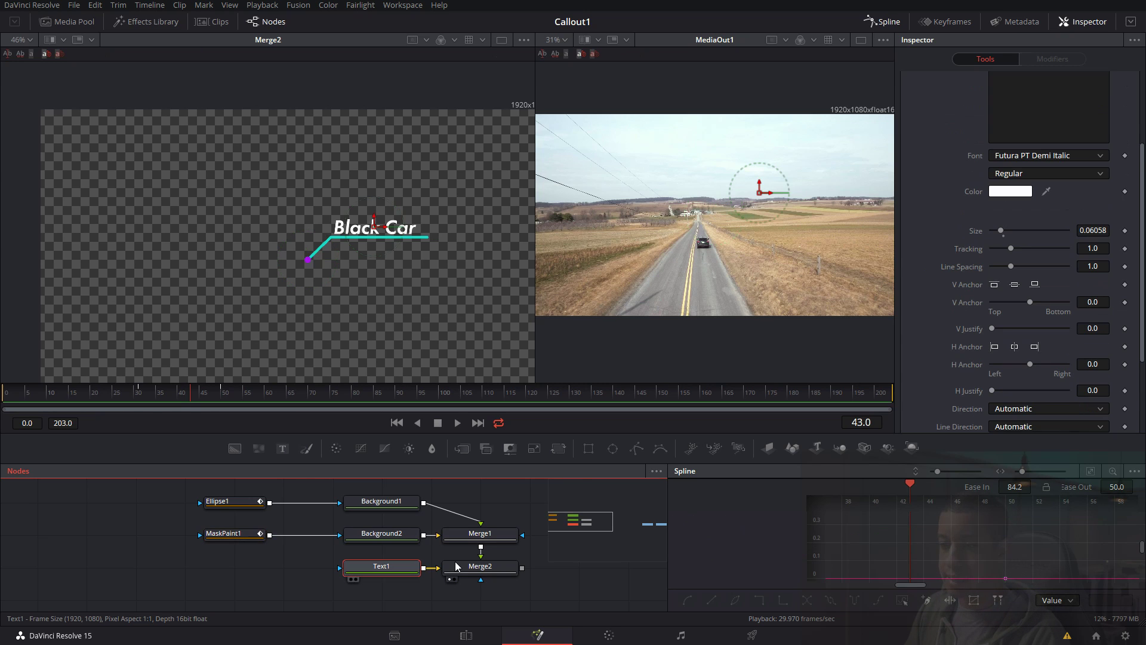
pyautogui.scroll(-3, 1005, 369)
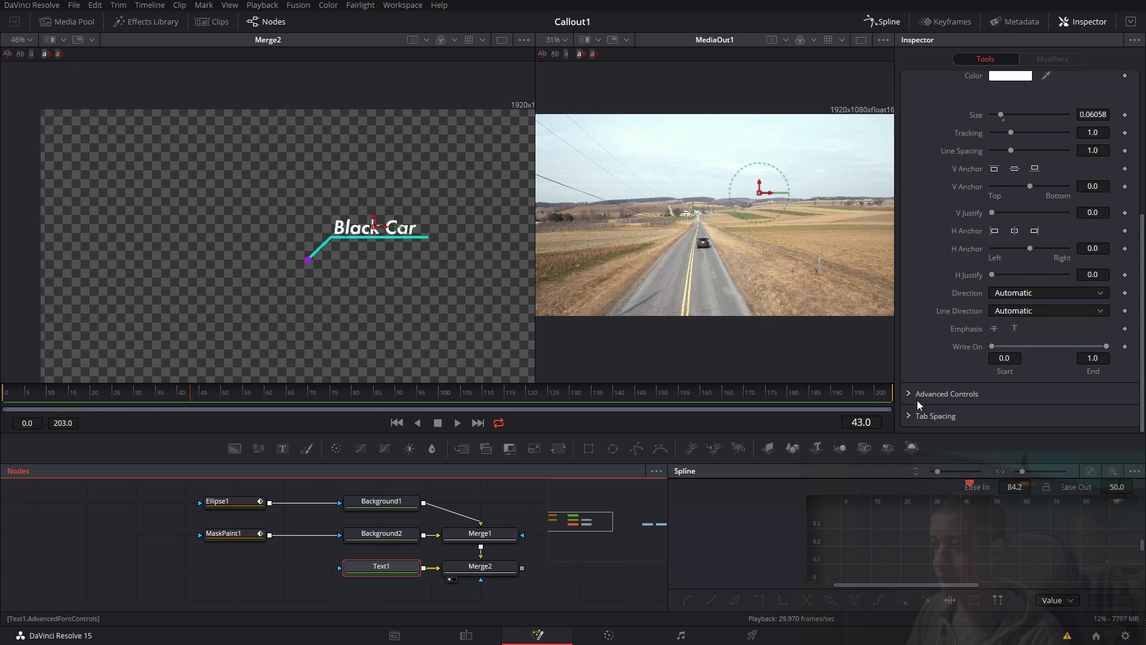
pyautogui.moveTo(1114, 344)
pyautogui.mouseDown()
pyautogui.moveTo(1029, 345)
pyautogui.moveTo(1114, 346)
pyautogui.mouseUp()
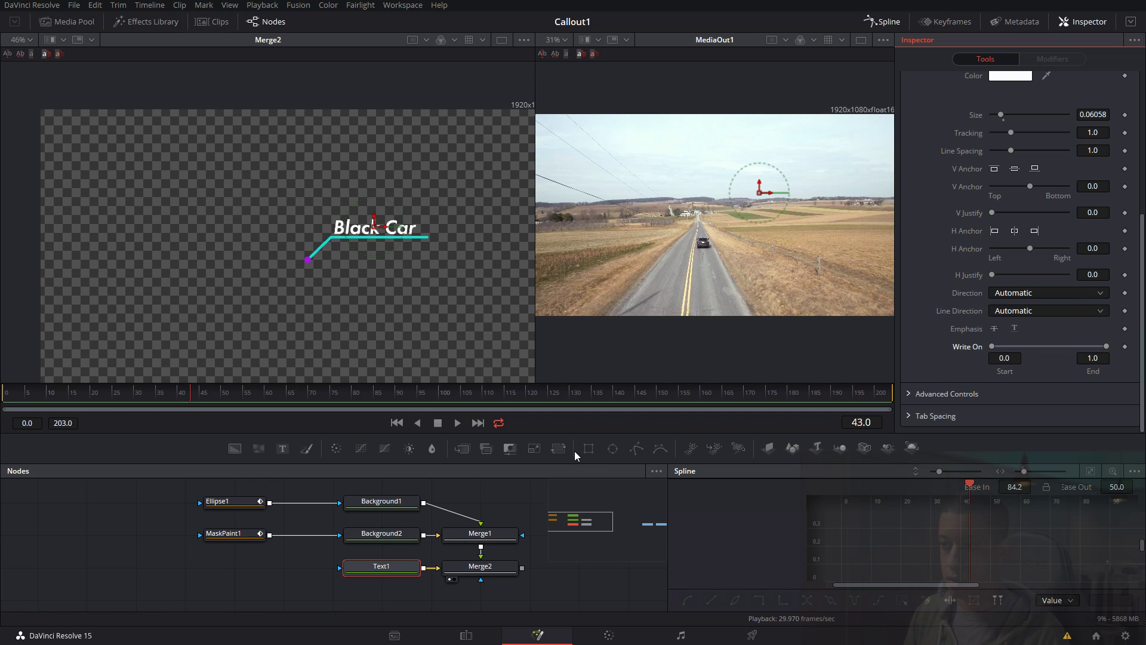
# Add a Rectangle mask to Text1 and shift it horizontally to Center X 0.792737, its edge at the line's bend.
pyautogui.moveTo(587, 457); pyautogui.dragTo(349, 568)
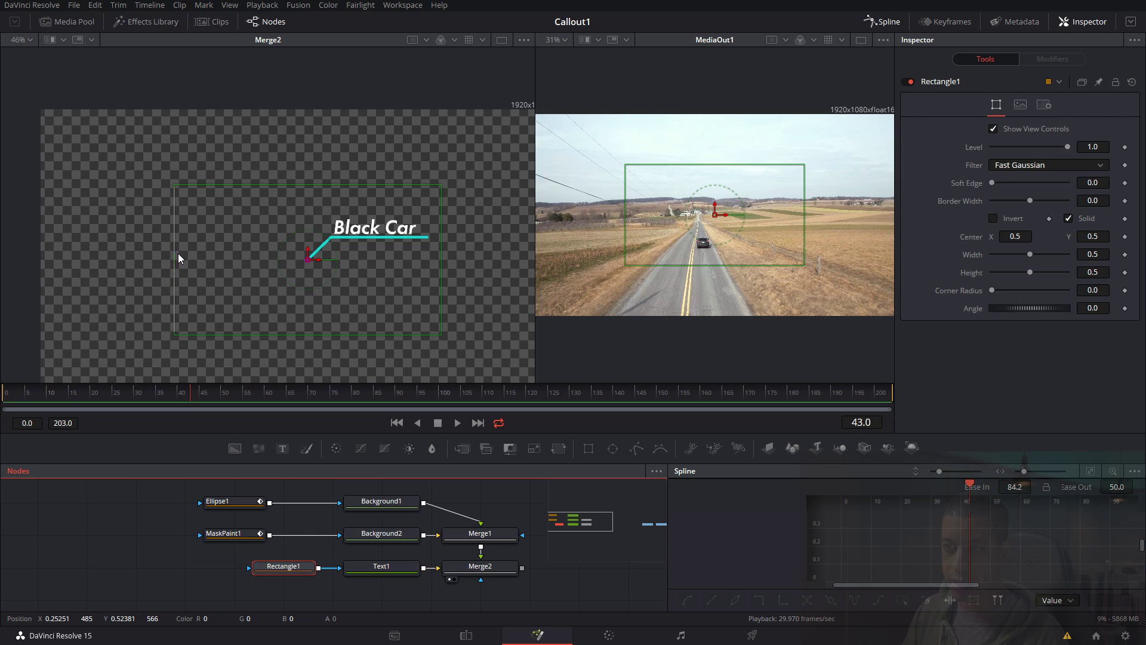
pyautogui.moveTo(318, 262); pyautogui.dragTo(476, 278)
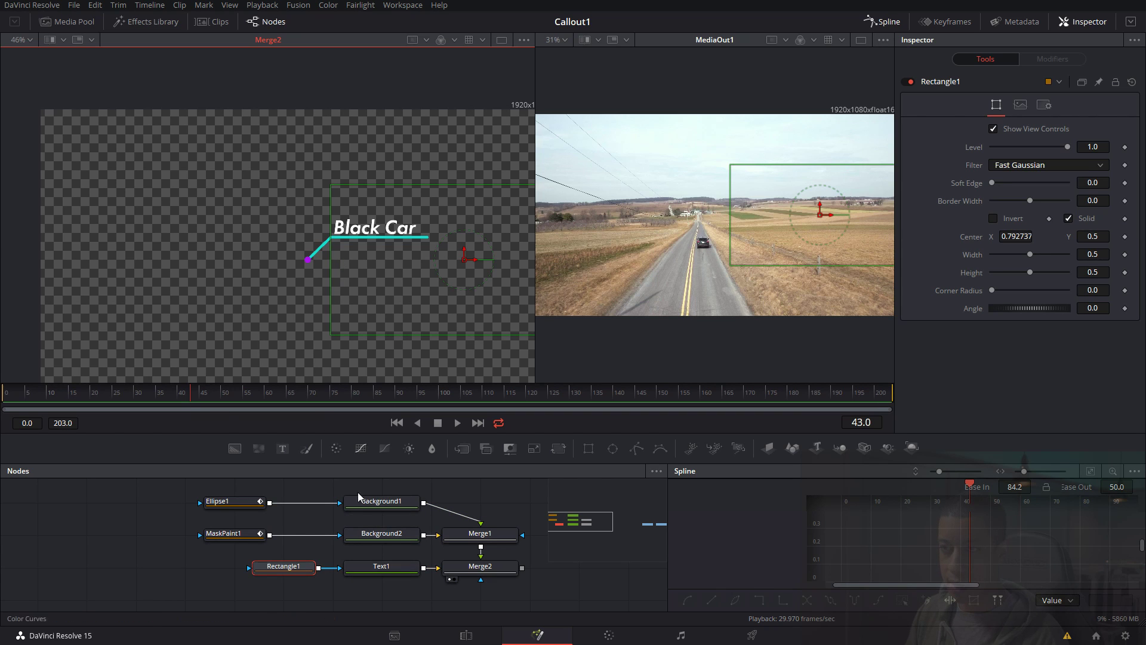
# Keyframe Text1's layout Center at frames 43 and 65, with the frame 43 position shifted horizontally to X 0.426256, outside the mask.
pyautogui.click(380, 571)
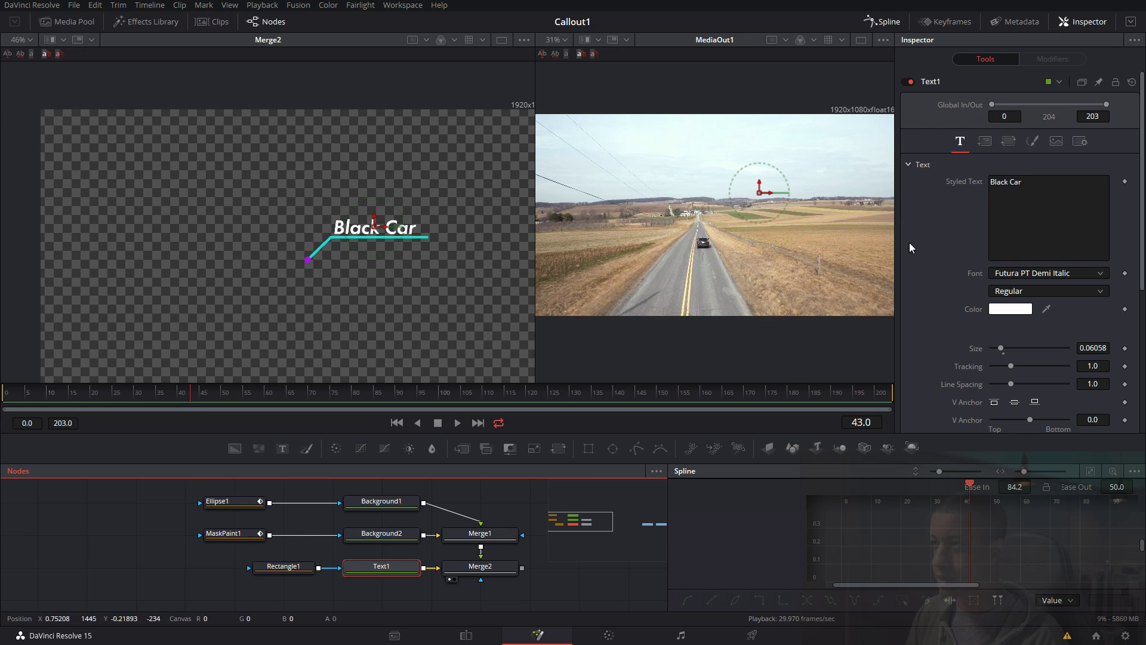
pyautogui.click(981, 143)
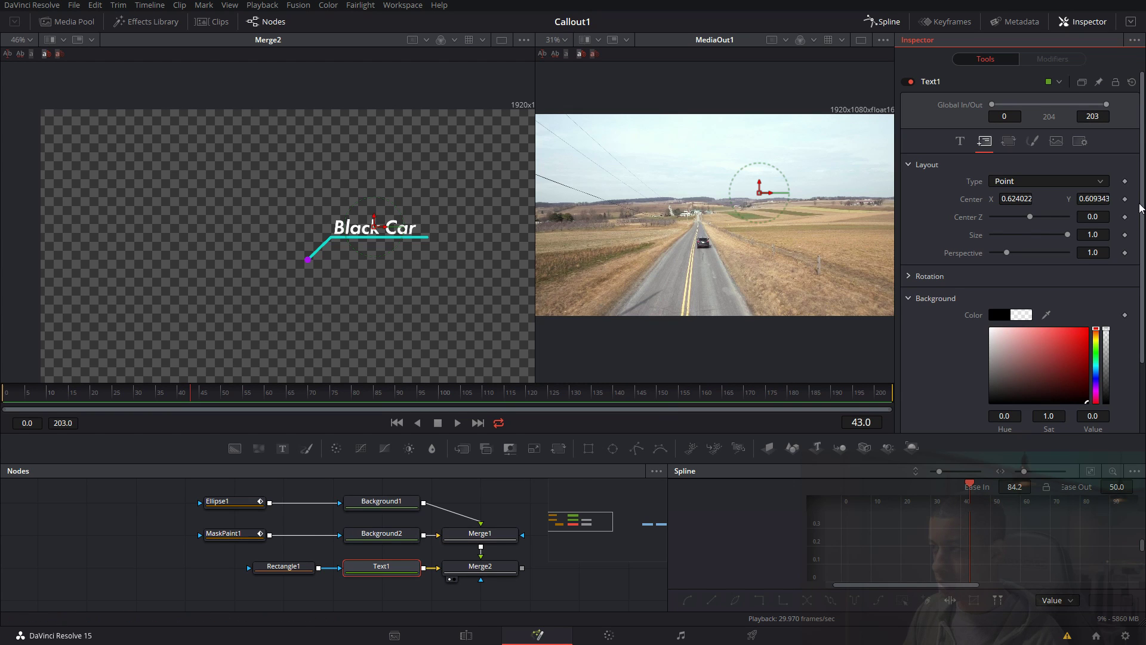
pyautogui.click(1125, 199)
pyautogui.moveTo(193, 405); pyautogui.dragTo(203, 402)
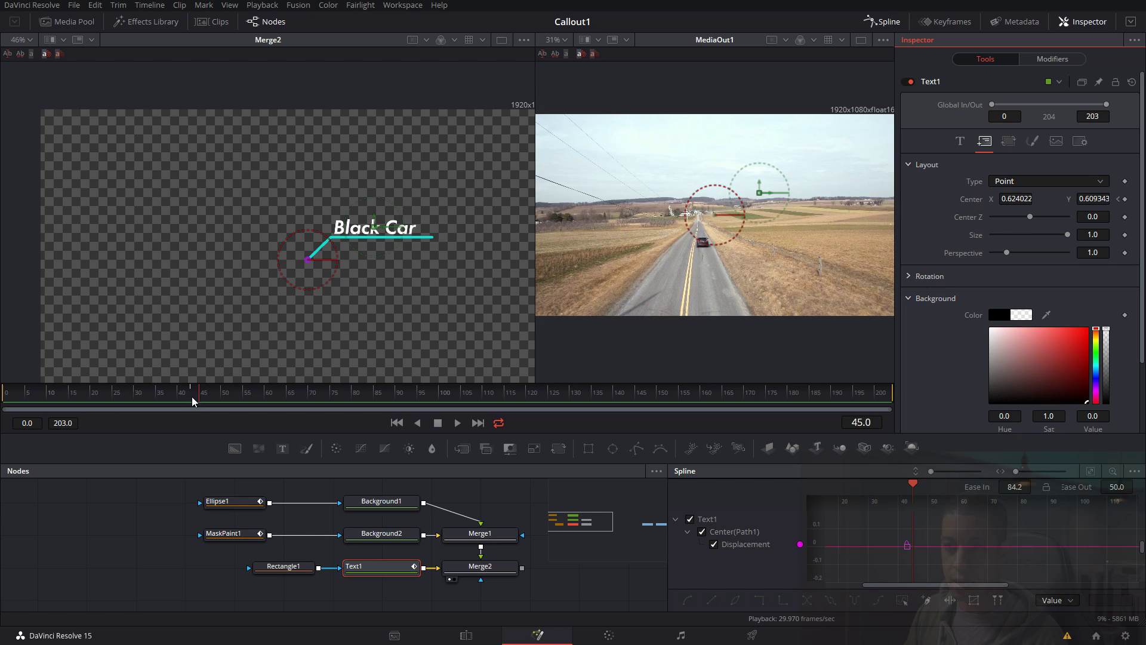
pyautogui.moveTo(208, 401); pyautogui.dragTo(291, 405)
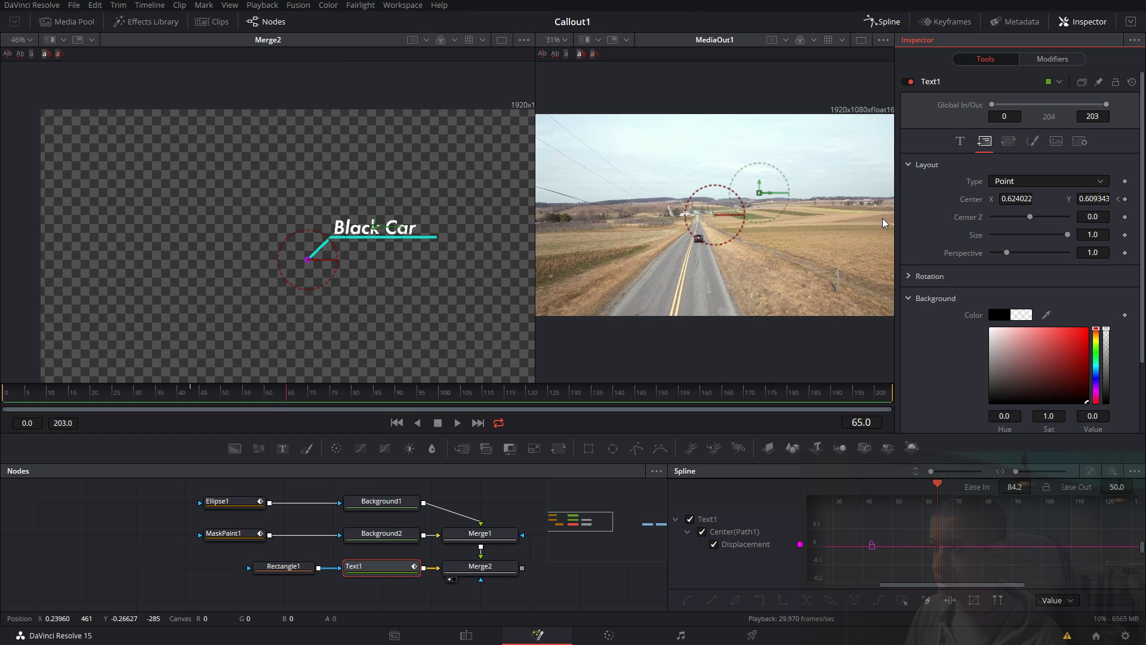
pyautogui.click(1126, 199)
pyautogui.moveTo(282, 400); pyautogui.dragTo(192, 401)
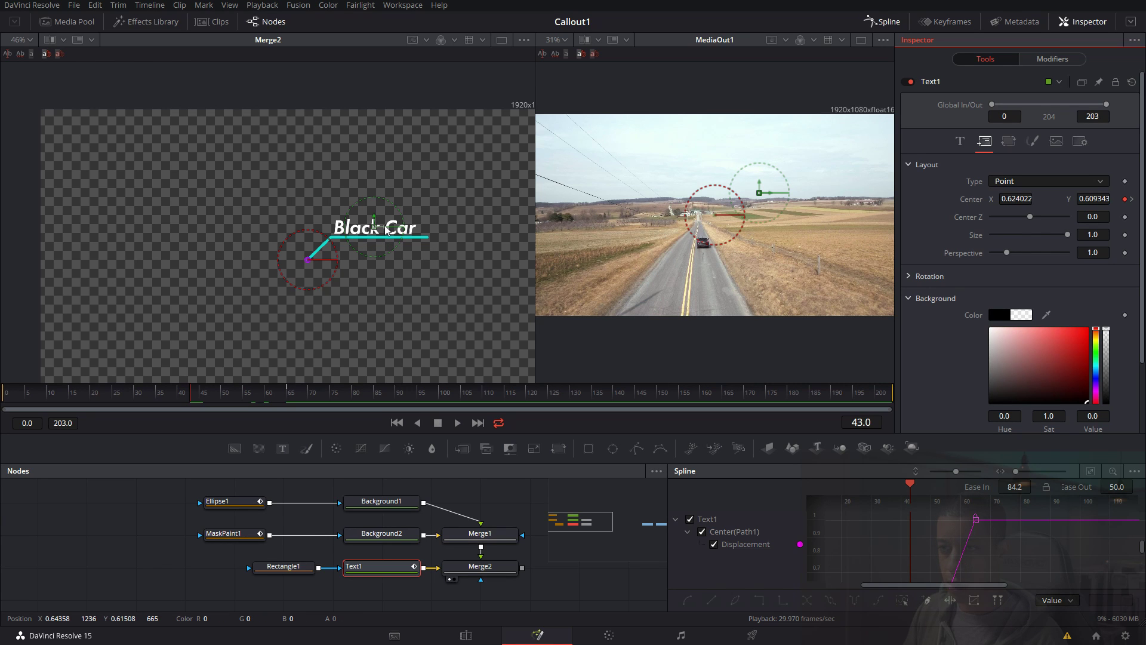
pyautogui.moveTo(387, 230); pyautogui.dragTo(273, 232)
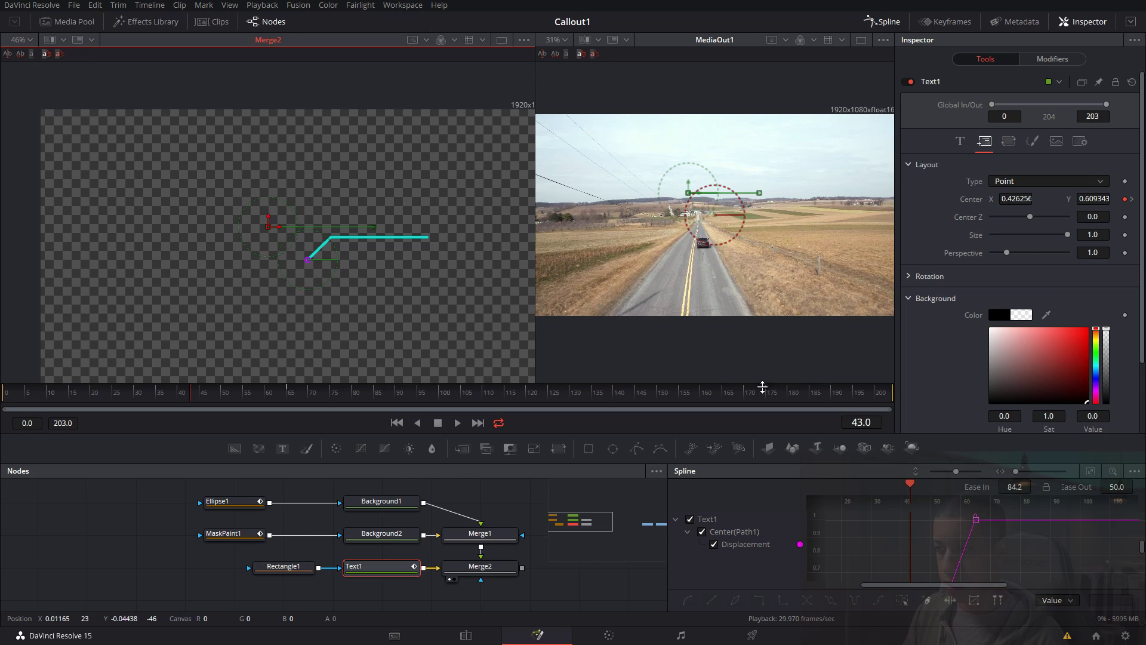
# Smooth Text1's Displacement curve between its two keyframes and set the Ease In to 51.3.
pyautogui.click(1095, 478)
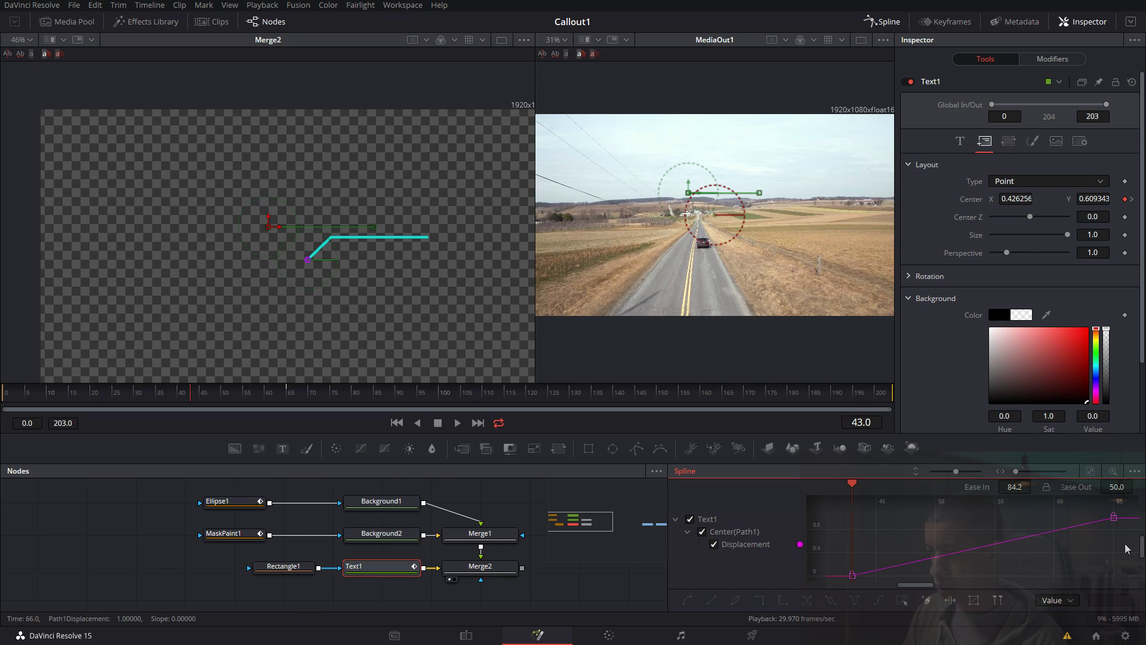
pyautogui.moveTo(1087, 506); pyautogui.dragTo(1087, 507)
pyautogui.press('s')
pyautogui.press('s')
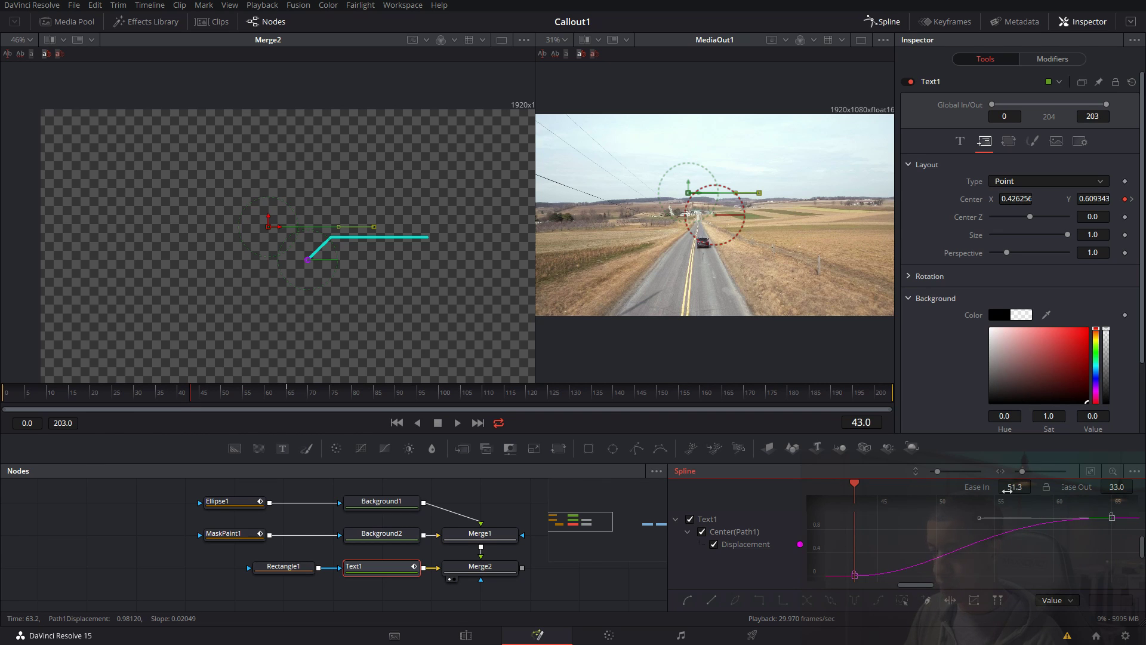
# Play the callout from frame 0 to check how the text slides in.
pyautogui.click(148, 551)
pyautogui.moveTo(193, 400); pyautogui.dragTo(1, 396)
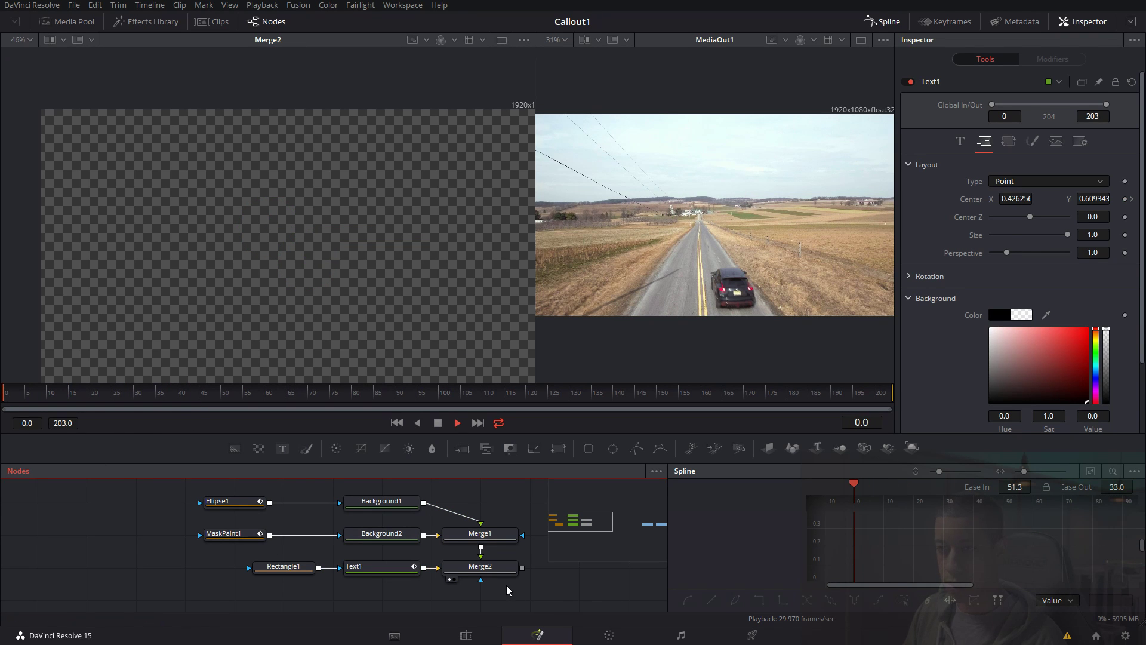
pyautogui.press('space')
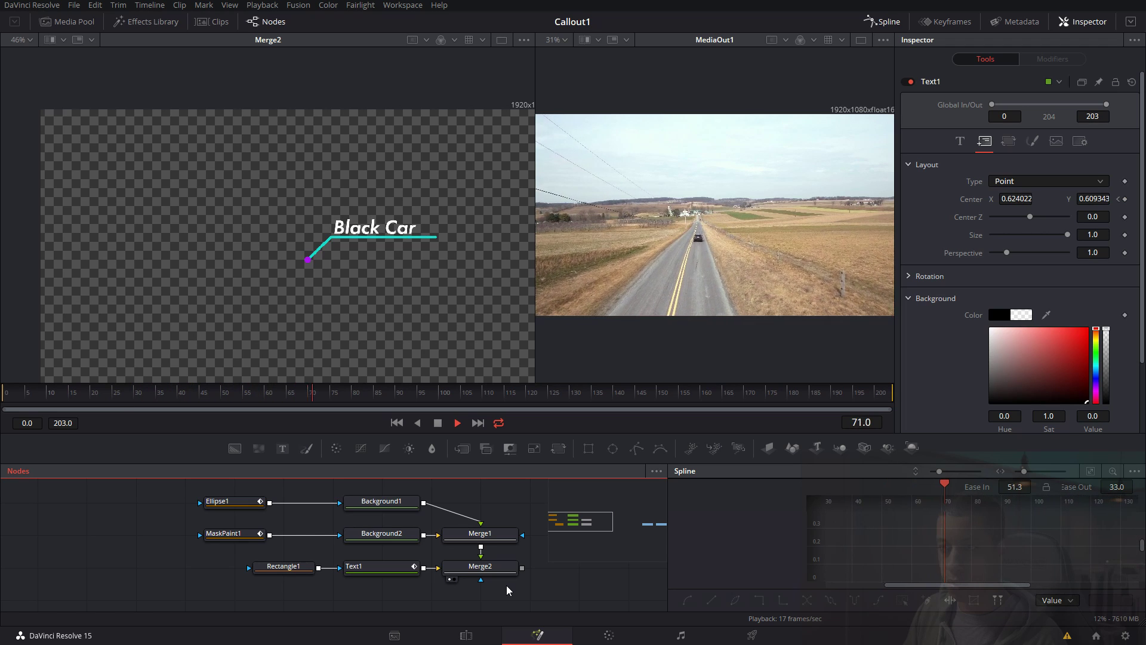
pyautogui.press('space')
# Strengthen the easing on Text1's final Displacement keyframe by setting Ease In to 85.3.
pyautogui.click(403, 571)
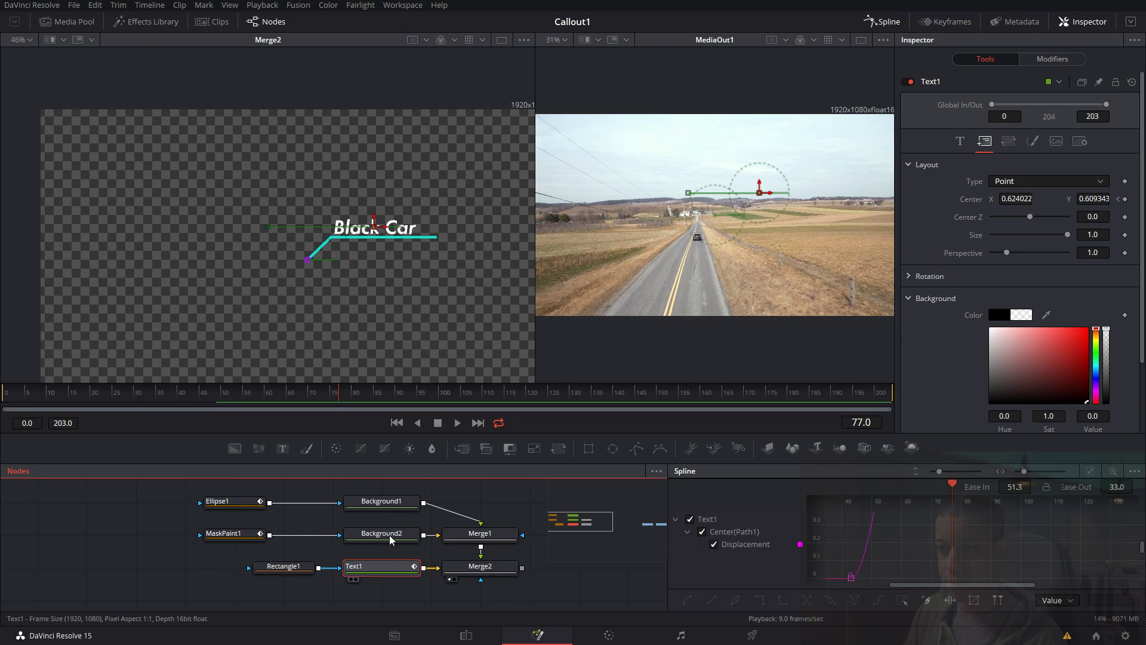
pyautogui.click(1092, 472)
pyautogui.moveTo(1127, 536); pyautogui.dragTo(1091, 510)
pyautogui.moveTo(1018, 487); pyautogui.dragTo(1023, 485)
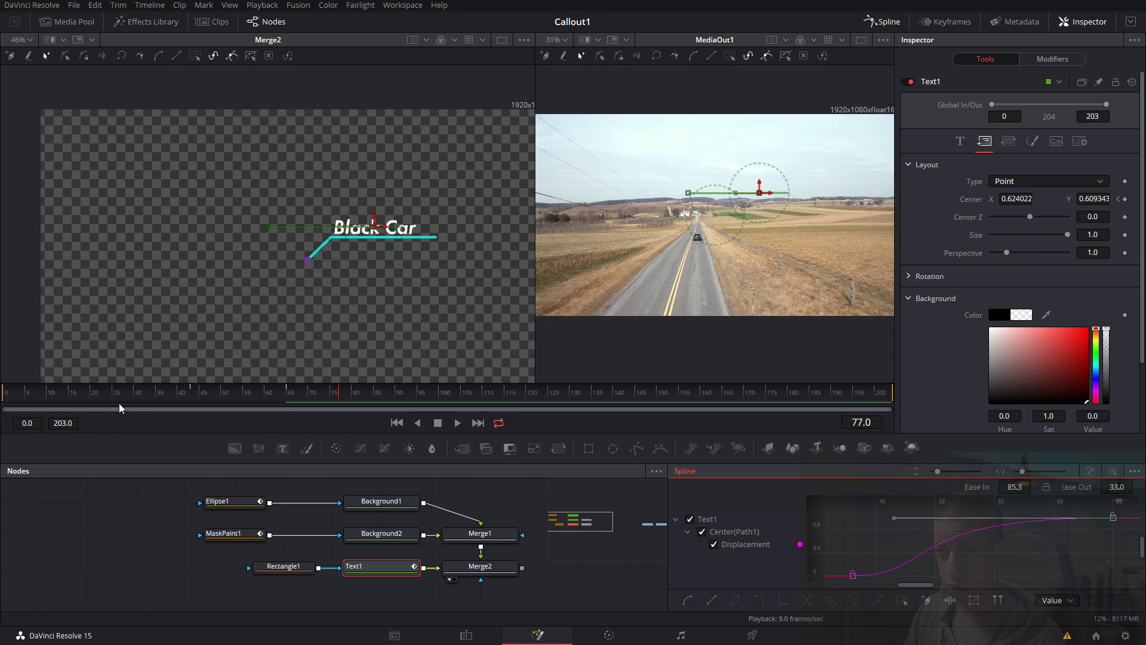
# Replay the animation from frame 0 to judge the stronger easing on the text slide.
pyautogui.click(5, 394)
pyautogui.click(91, 560)
pyautogui.press('space')
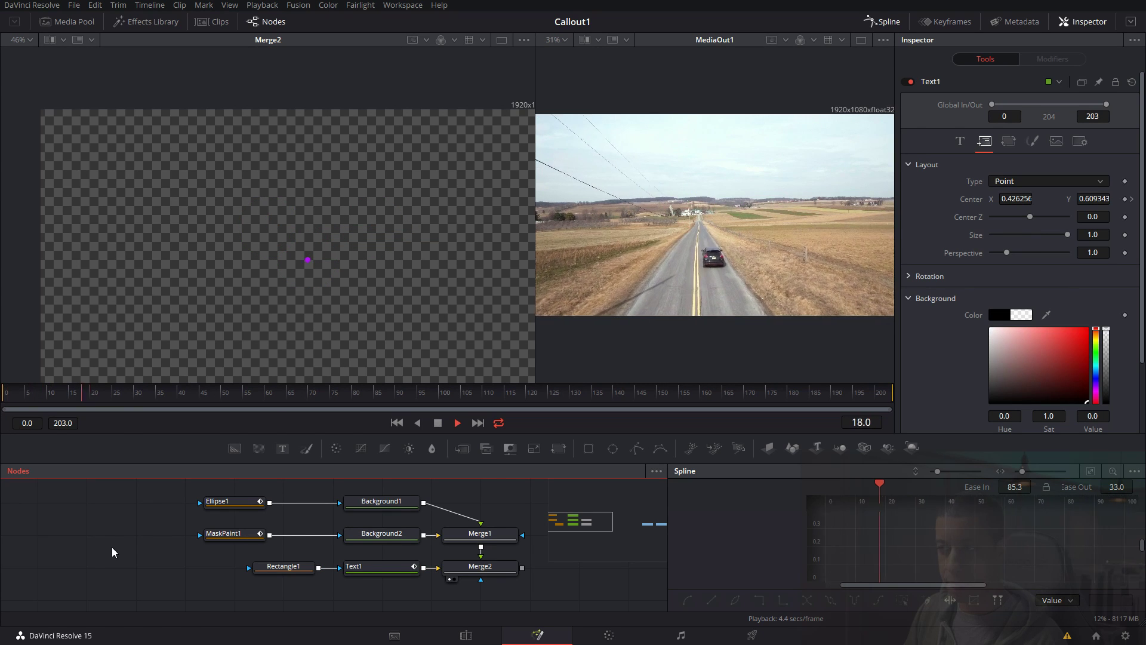
pyautogui.press('space')
# Enable Motion Blur on Text1 and set its Quality to 20.
pyautogui.click(383, 567)
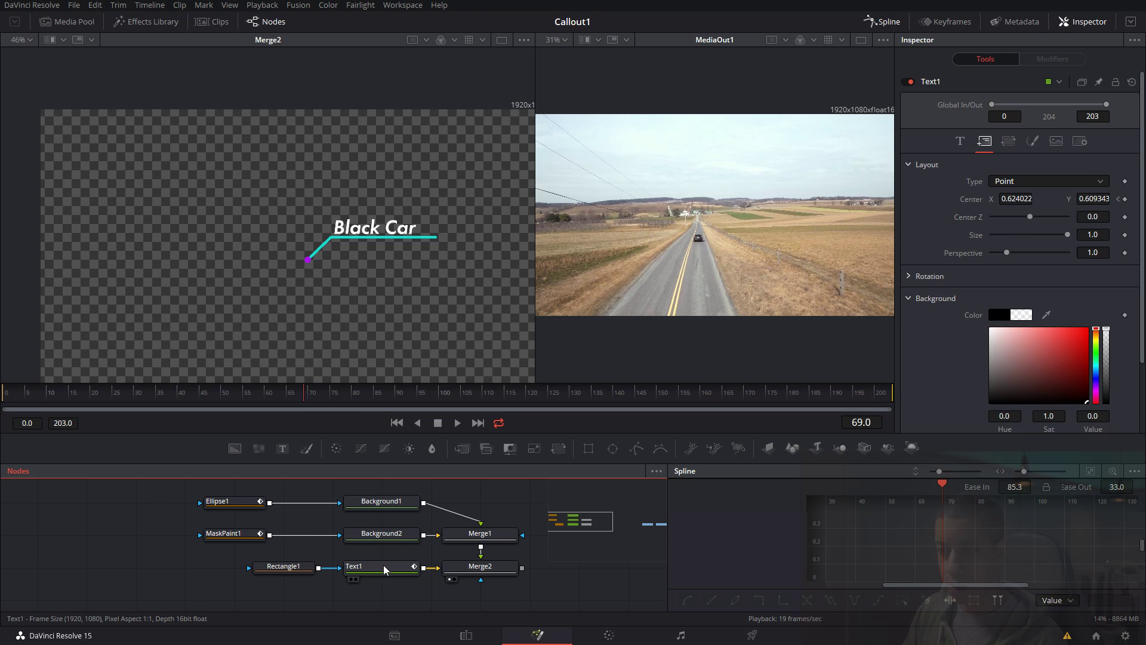
pyautogui.click(359, 573)
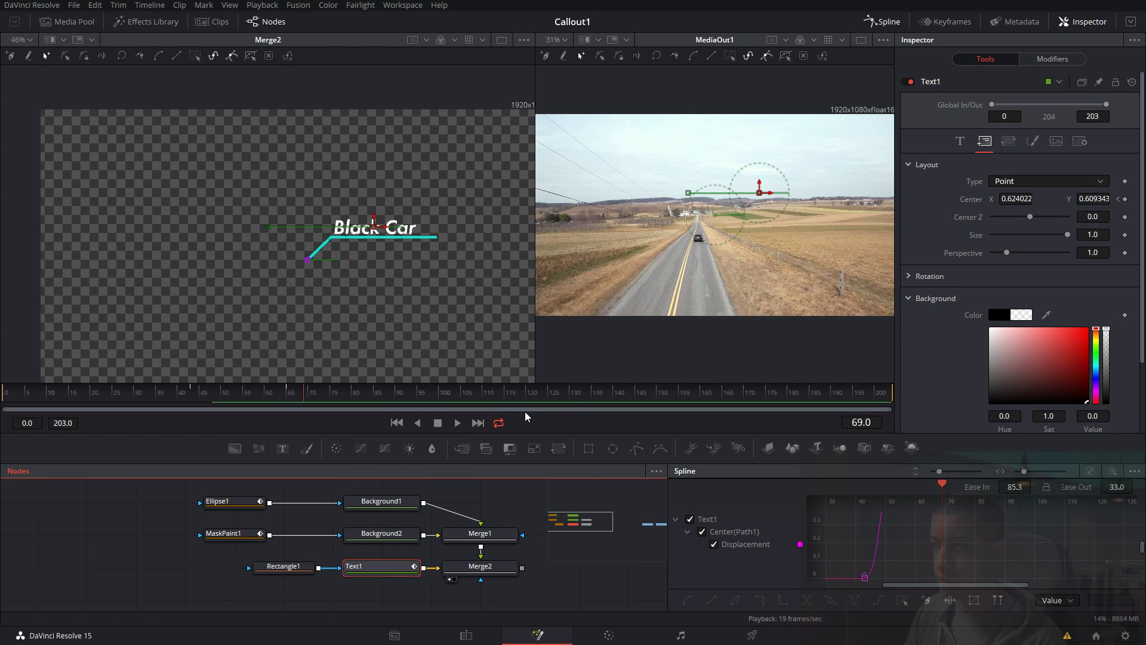
pyautogui.click(1080, 142)
pyautogui.click(1023, 222)
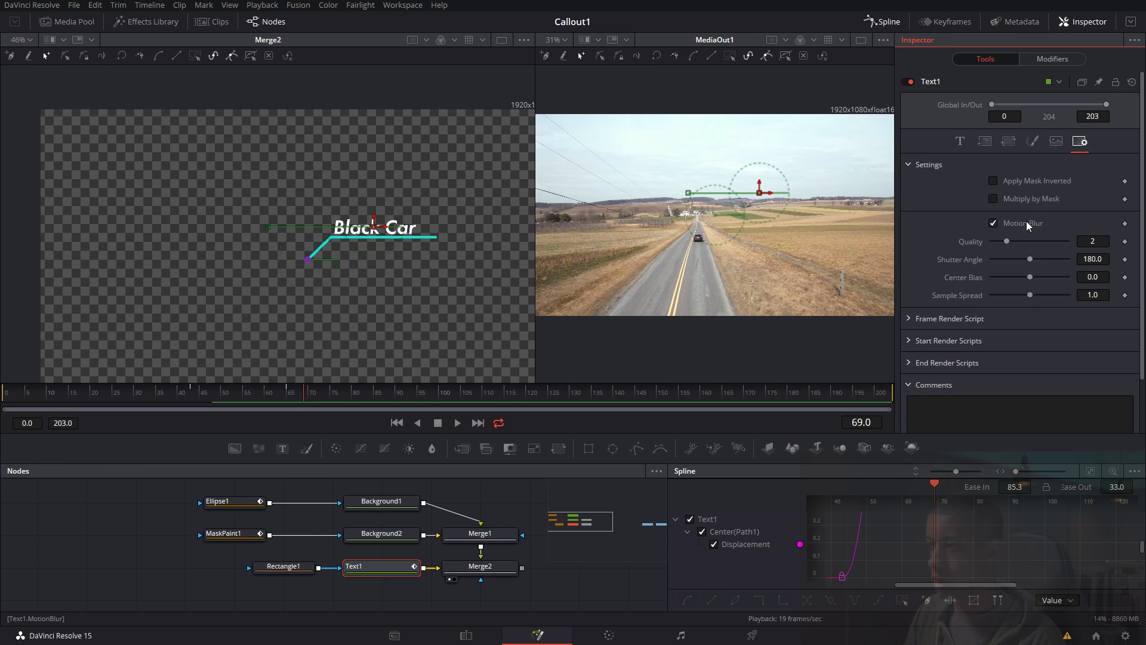
pyautogui.write('20')
pyautogui.press('Tab')
# Play the callout twice from frame 0 to review the motion-blurred text.
pyautogui.moveTo(217, 394); pyautogui.dragTo(2, 394)
pyautogui.click(112, 553)
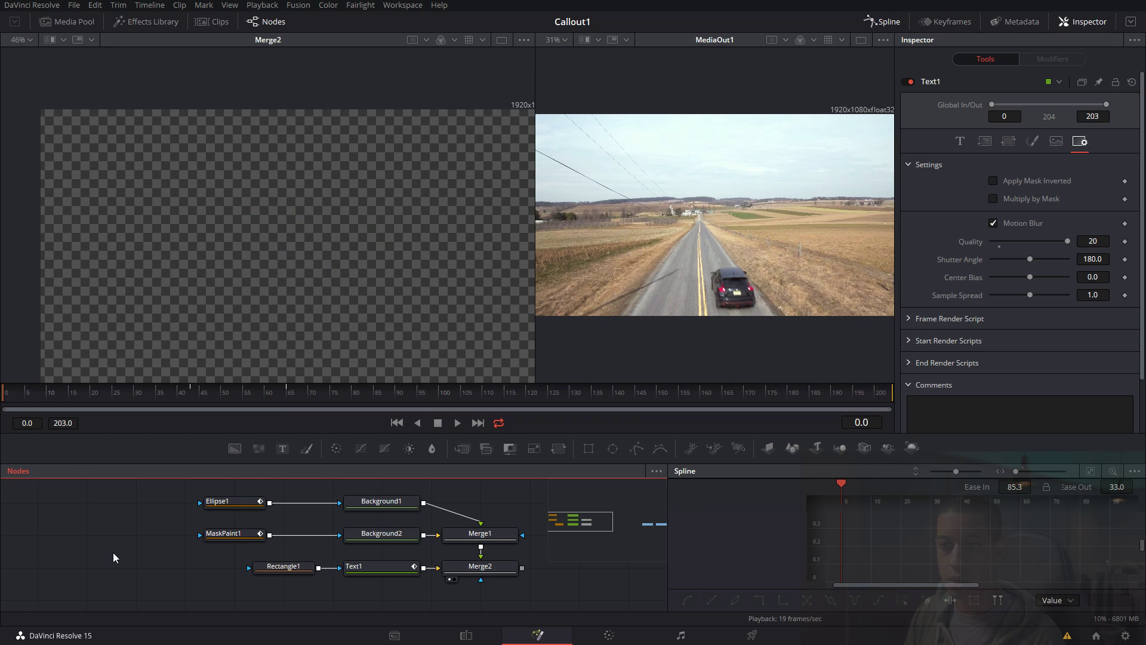
pyautogui.press('space')
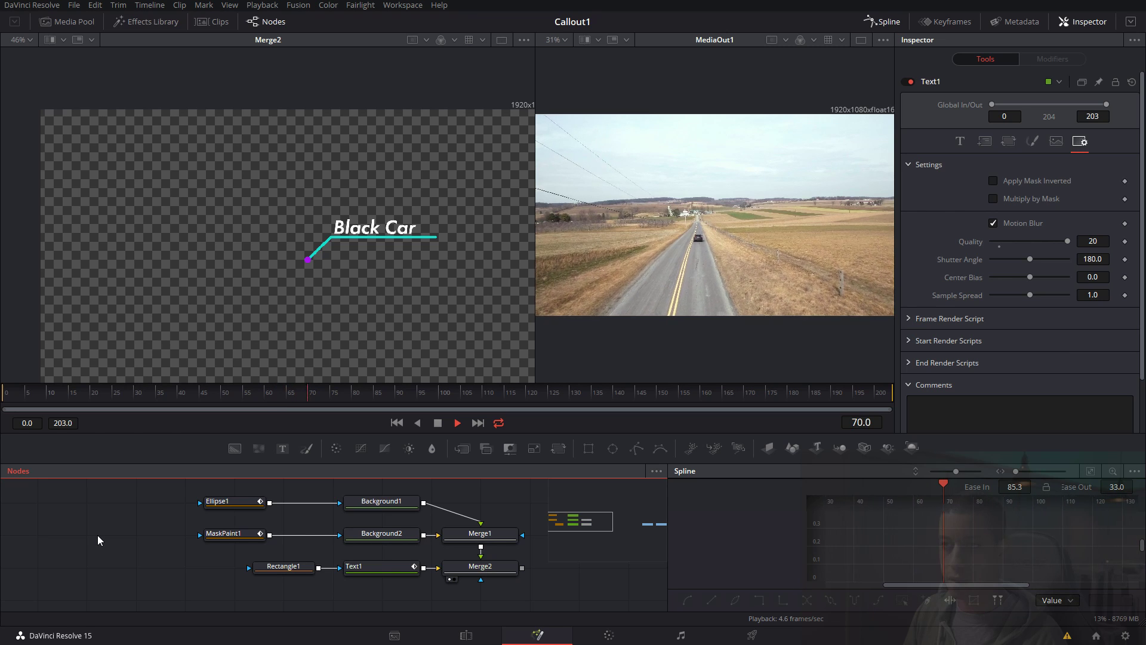
pyautogui.click(2, 401)
pyautogui.press('space')
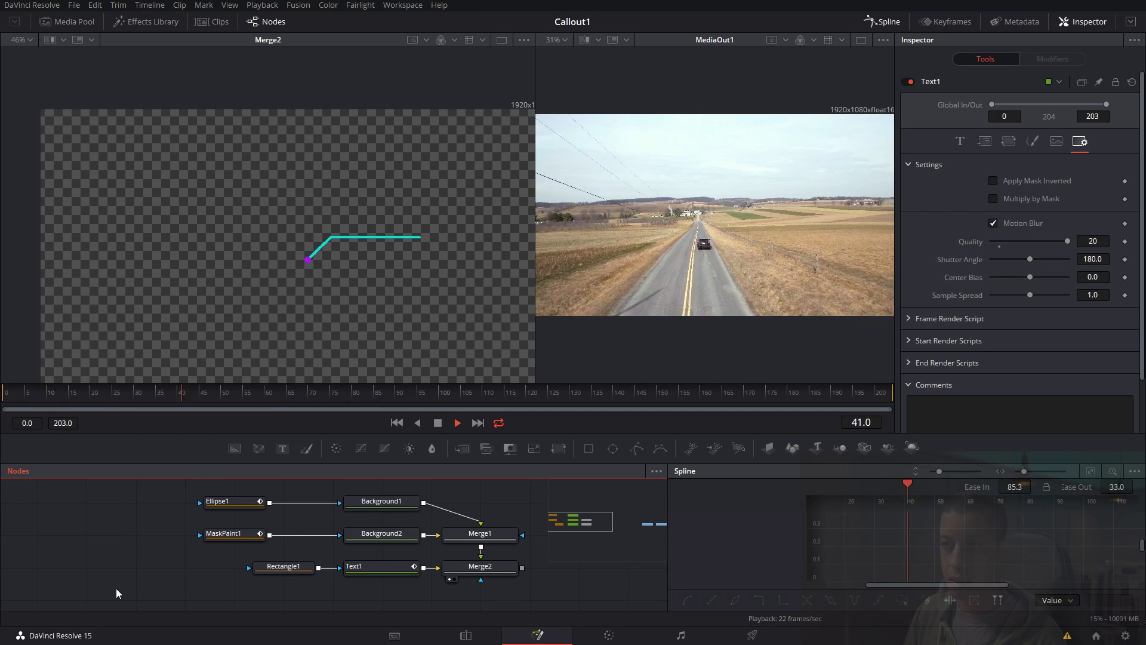
pyautogui.press('space')
# Select all the callout nodes and move them as a group above the MediaIn1 and MediaOut1 nodes.
pyautogui.scroll(-5, 323, 571)
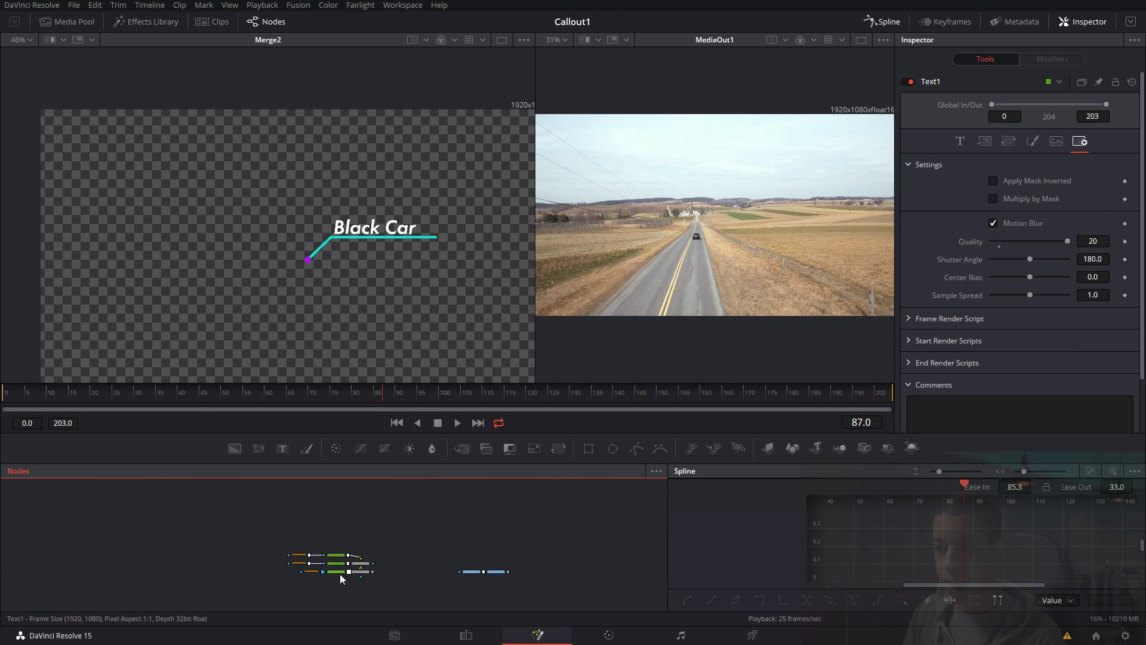
pyautogui.moveTo(280, 532); pyautogui.dragTo(475, 530)
pyautogui.click(476, 528)
pyautogui.scroll(2, 482, 556)
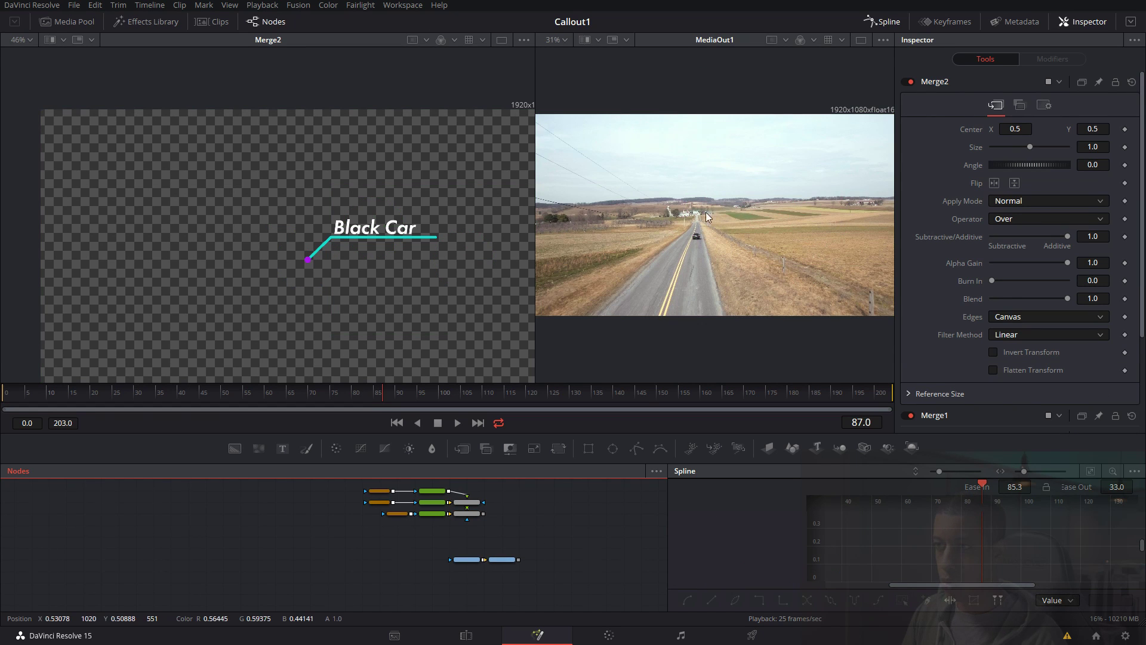
# Switch to a single MediaOut1 viewer and spread MediaIn1 and MediaOut1 apart in the node graph.
pyautogui.click(861, 40)
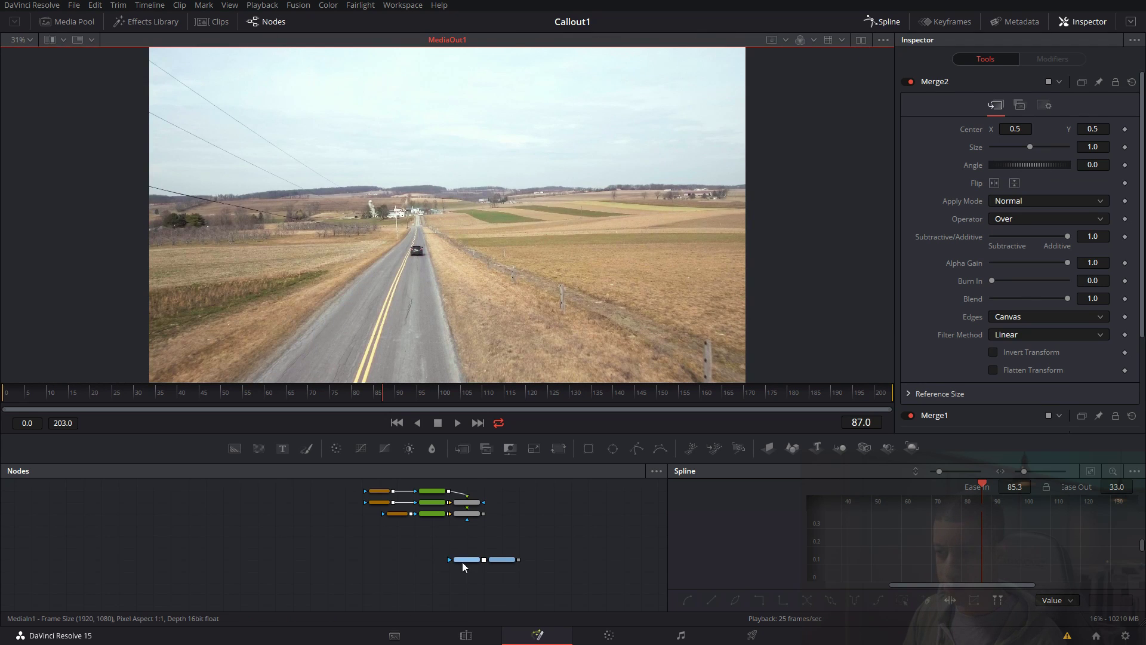
pyautogui.moveTo(465, 560); pyautogui.dragTo(343, 559)
pyautogui.moveTo(499, 559); pyautogui.dragTo(537, 560)
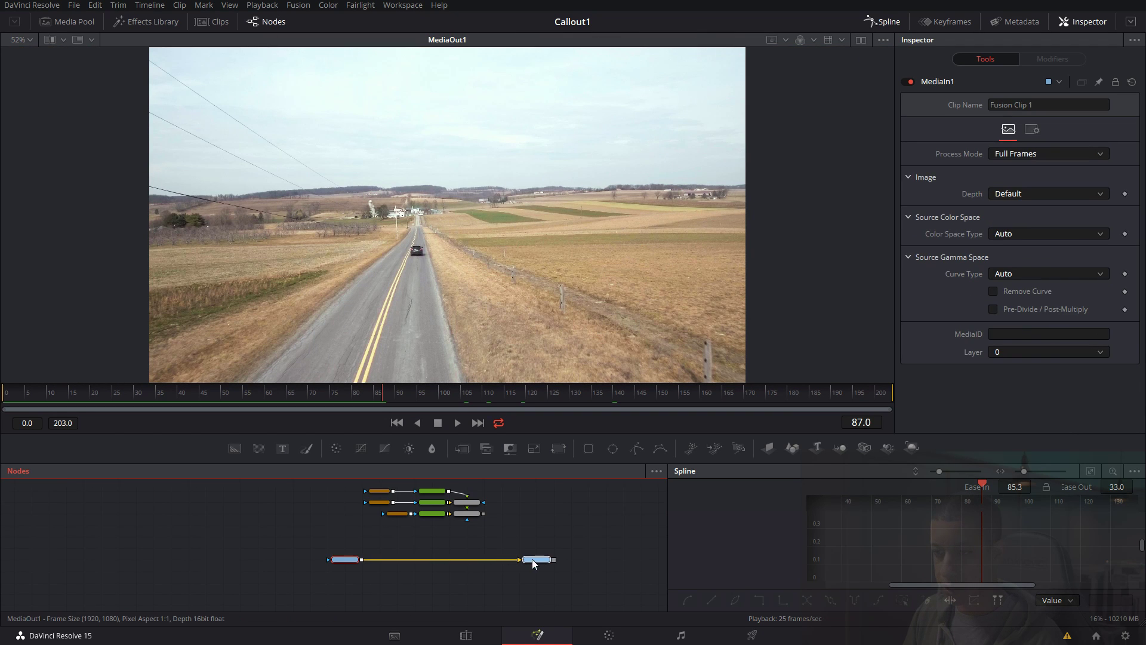
pyautogui.scroll(2, 485, 540)
pyautogui.scroll(2, 417, 535)
pyautogui.moveTo(333, 551); pyautogui.dragTo(266, 546)
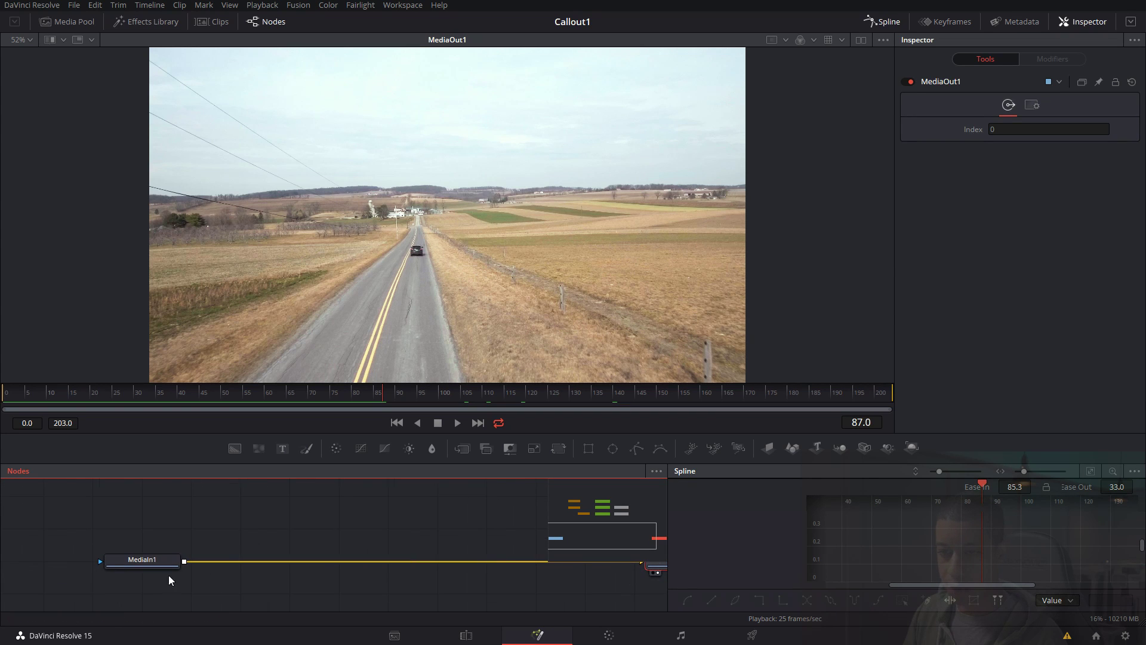
# Insert a Tracker node directly after MediaIn1.
pyautogui.click(142, 563)
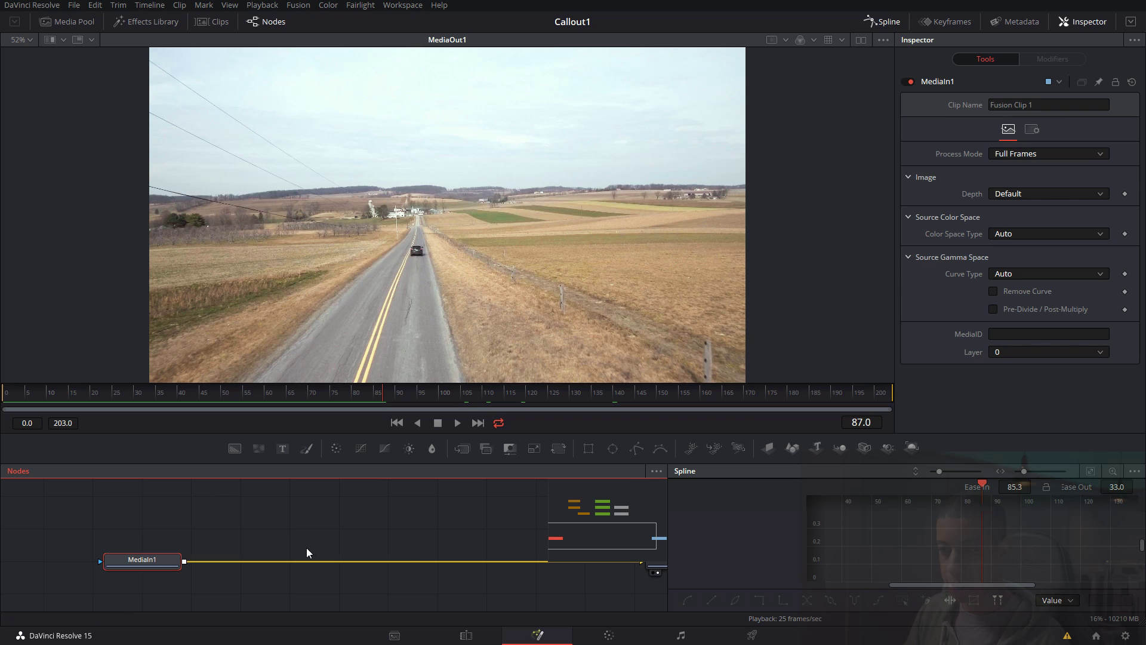
pyautogui.hotkey('shift', 'space')
pyautogui.write('pain')
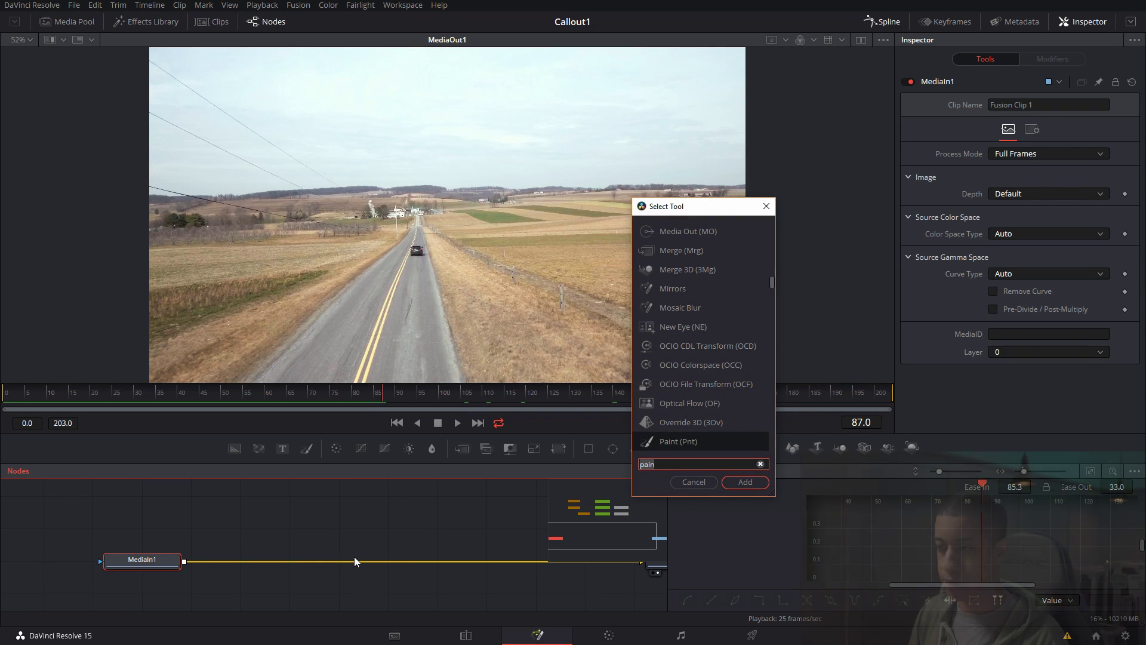
pyautogui.press('BackSpace')
pyautogui.write('tra')
pyautogui.press('Return')
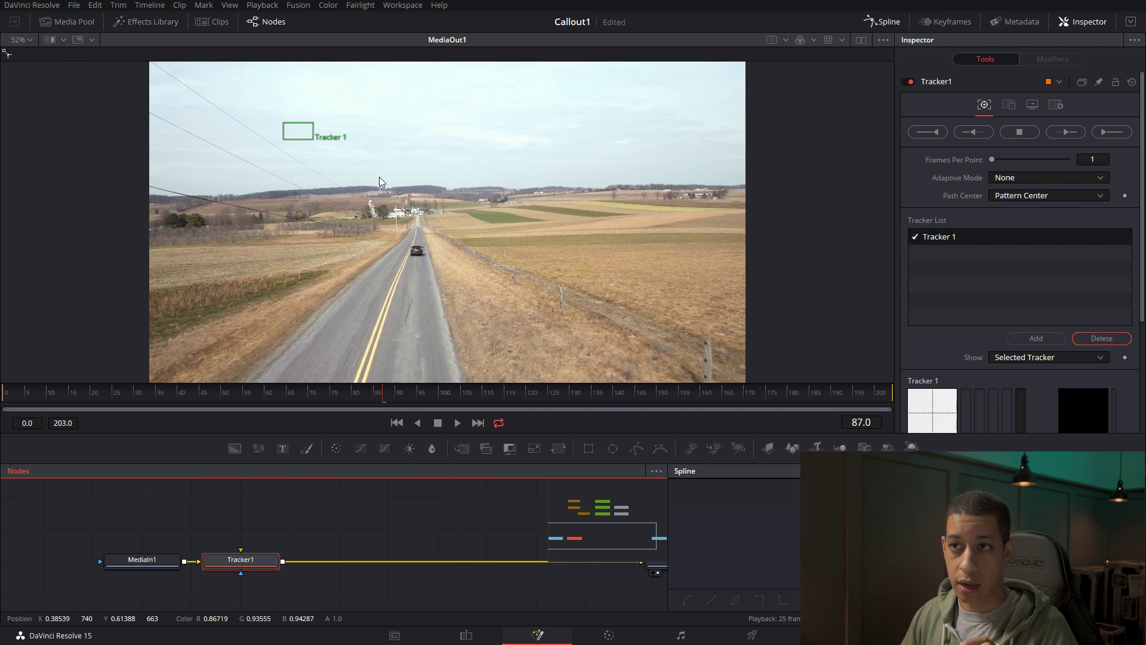
# Place the Tracker 1 pattern box over the car at frame 87.
pyautogui.moveTo(306, 134)
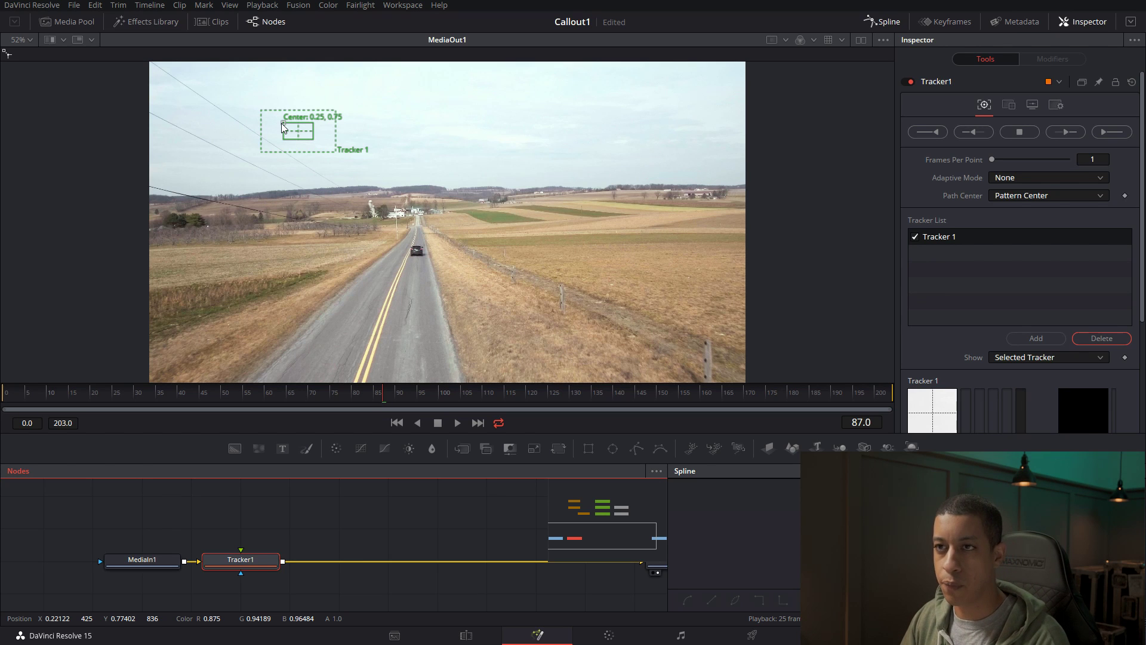
pyautogui.moveTo(279, 122); pyautogui.dragTo(401, 241)
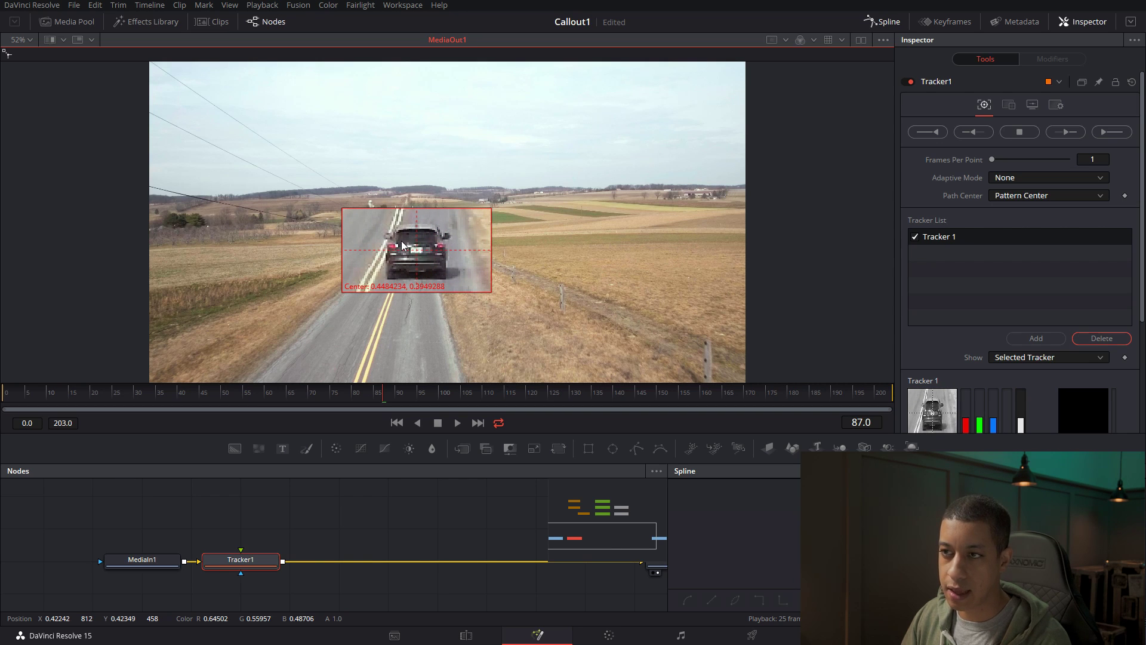
pyautogui.moveTo(401, 241); pyautogui.dragTo(401, 241)
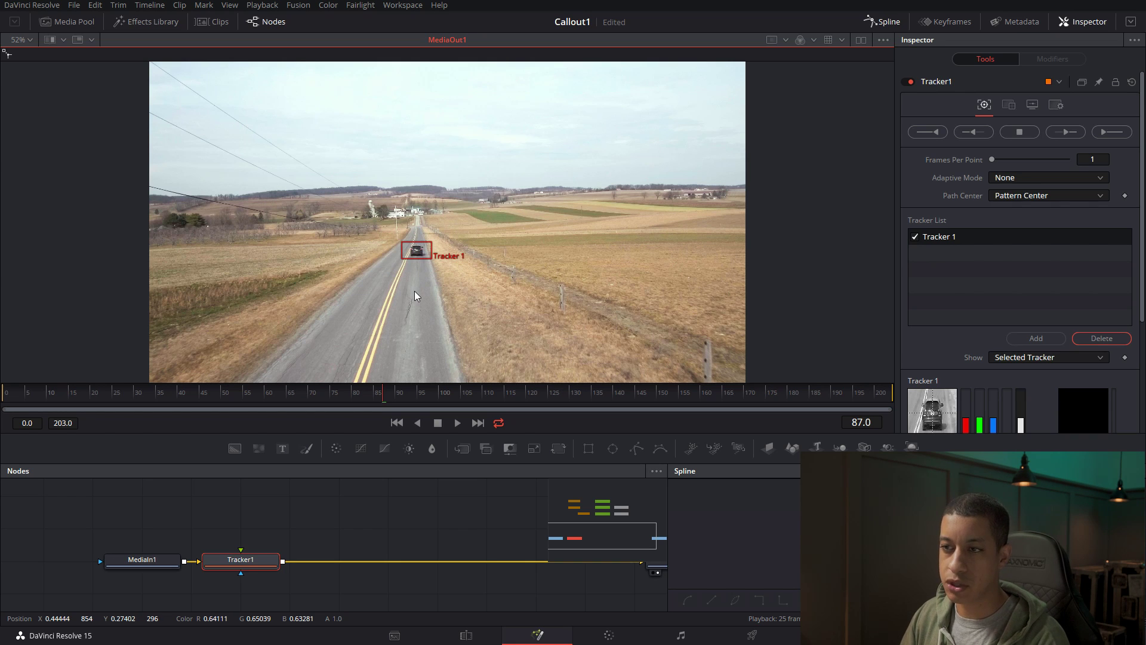
# Go to frame 0 and reposition the Tracker 1 pattern box over the rear of the car.
pyautogui.moveTo(179, 396); pyautogui.dragTo(2, 403)
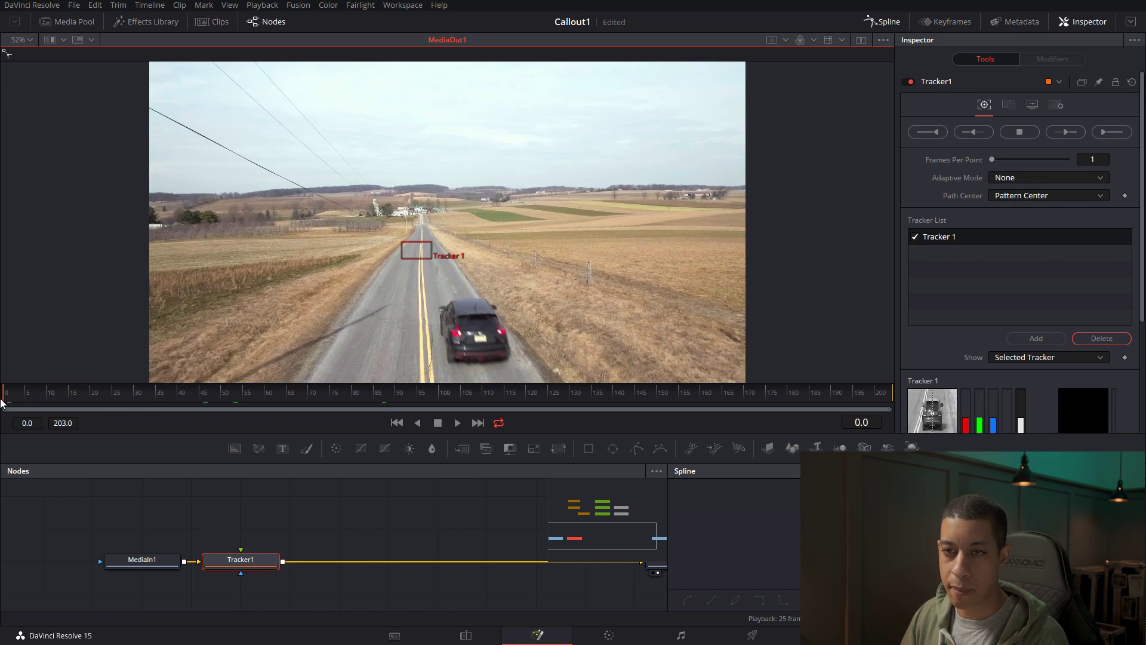
pyautogui.moveTo(403, 241); pyautogui.dragTo(471, 336)
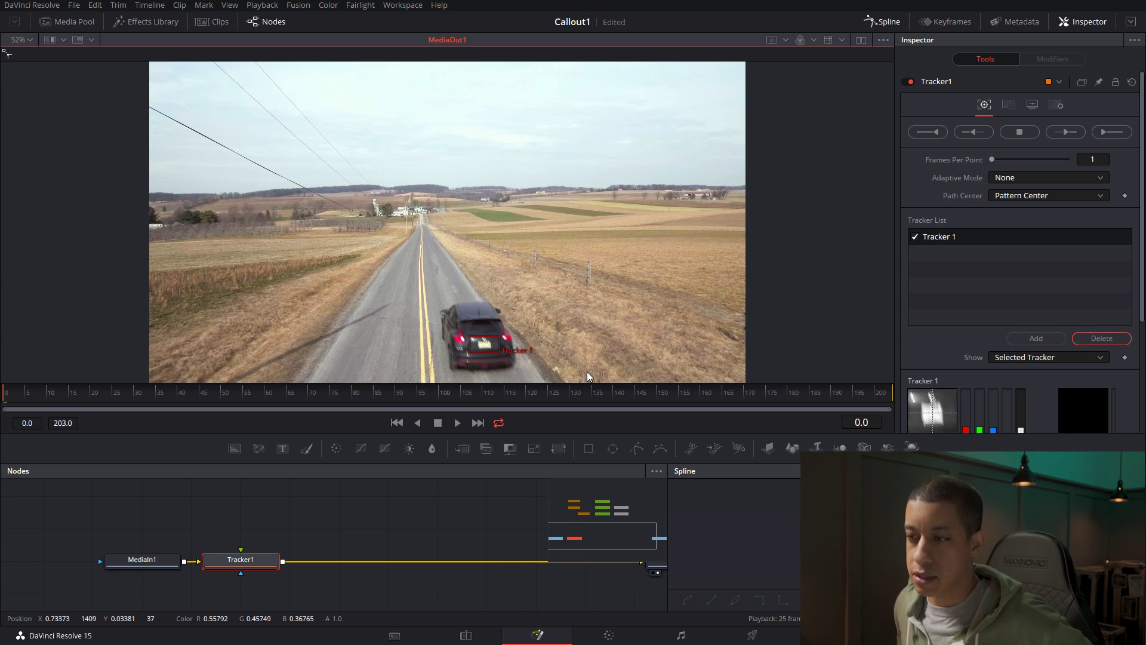
# Scrub the clip to frame 189 to examine the car's path, return to frame 0 and review Tracker 1's pattern and search settings.
pyautogui.moveTo(724, 403); pyautogui.dragTo(827, 404)
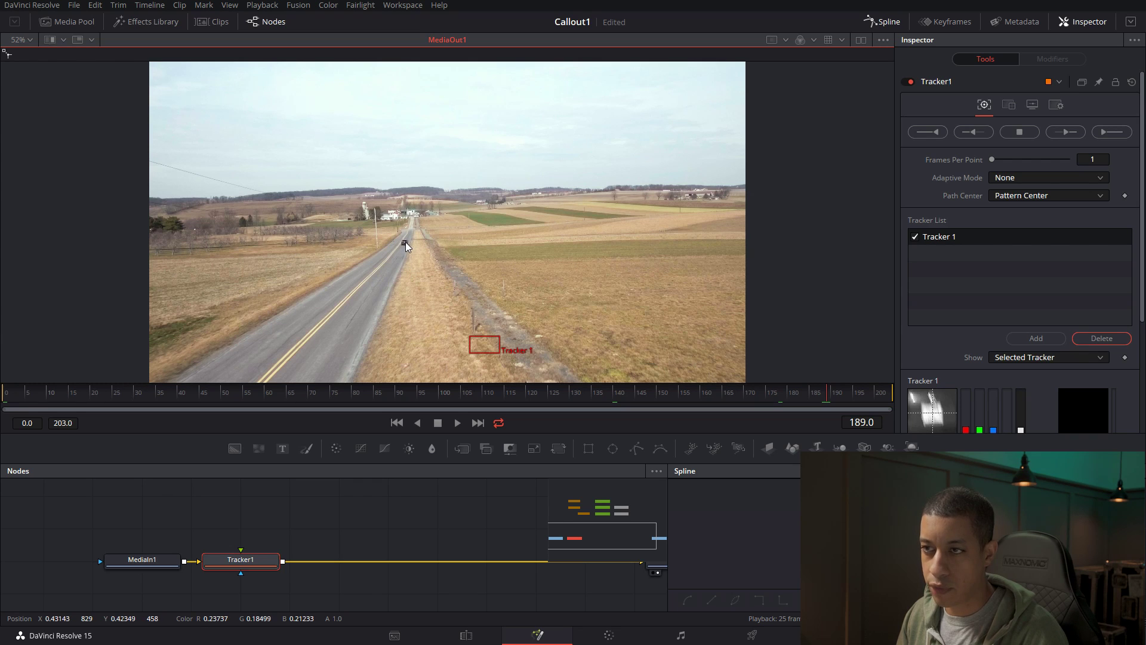
pyautogui.click(103, 399)
pyautogui.moveTo(86, 404); pyautogui.dragTo(1, 417)
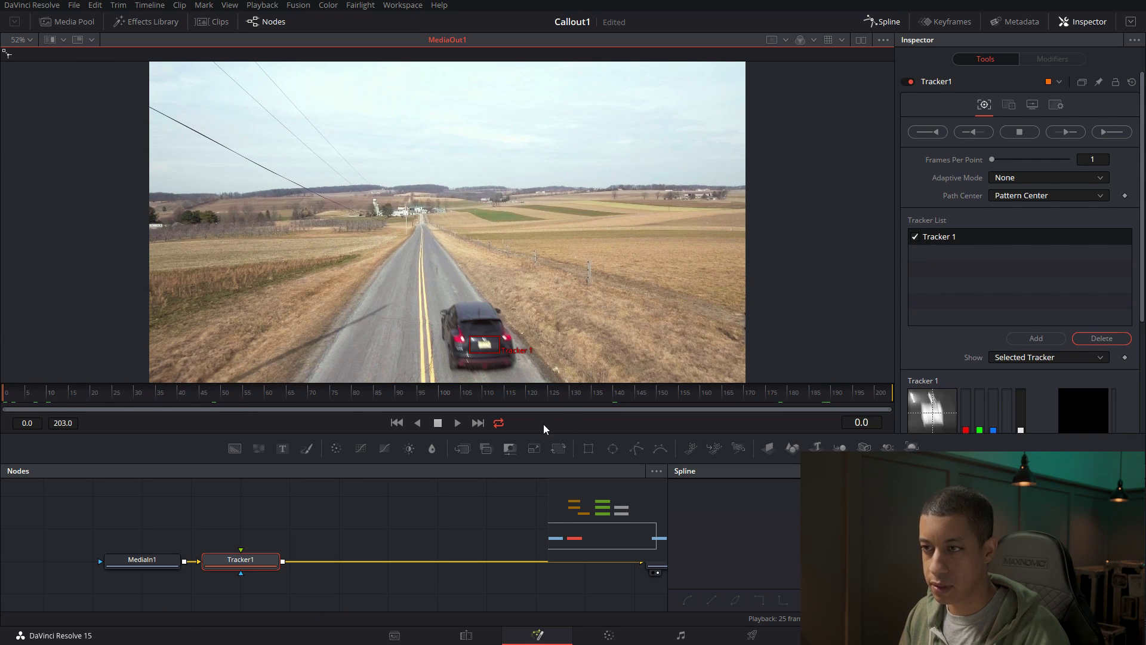
pyautogui.scroll(-3, 949, 281)
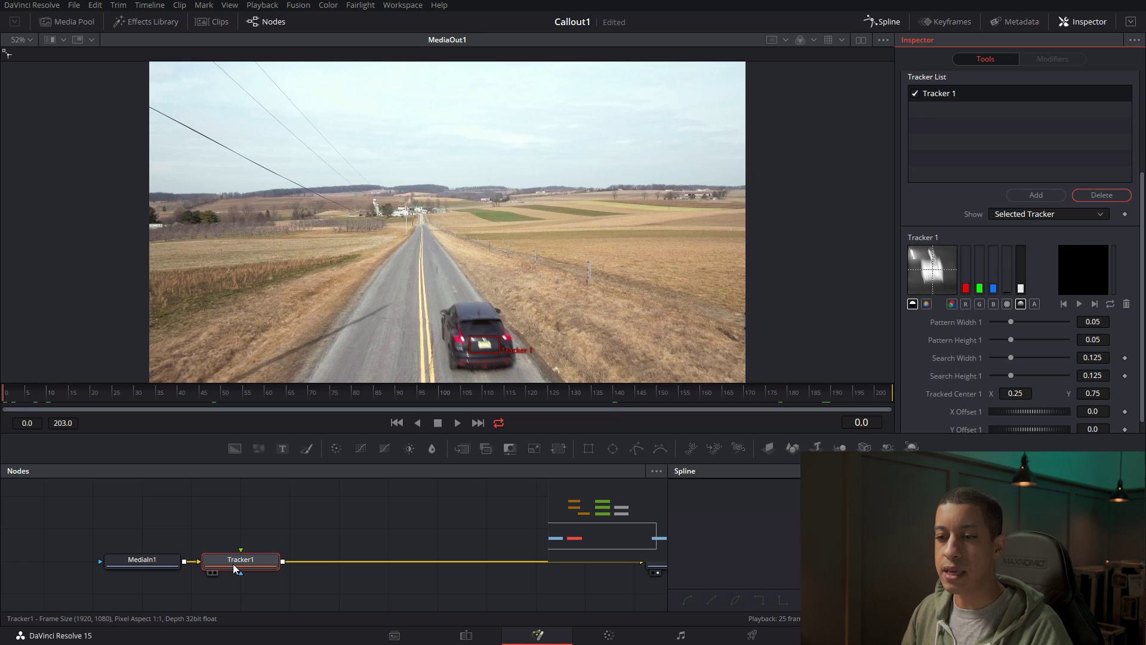
# Space the Tracker1 node farther away from MediaIn1 and bring the callout nodes into the node graph's visible area.
pyautogui.moveTo(235, 568); pyautogui.dragTo(283, 567)
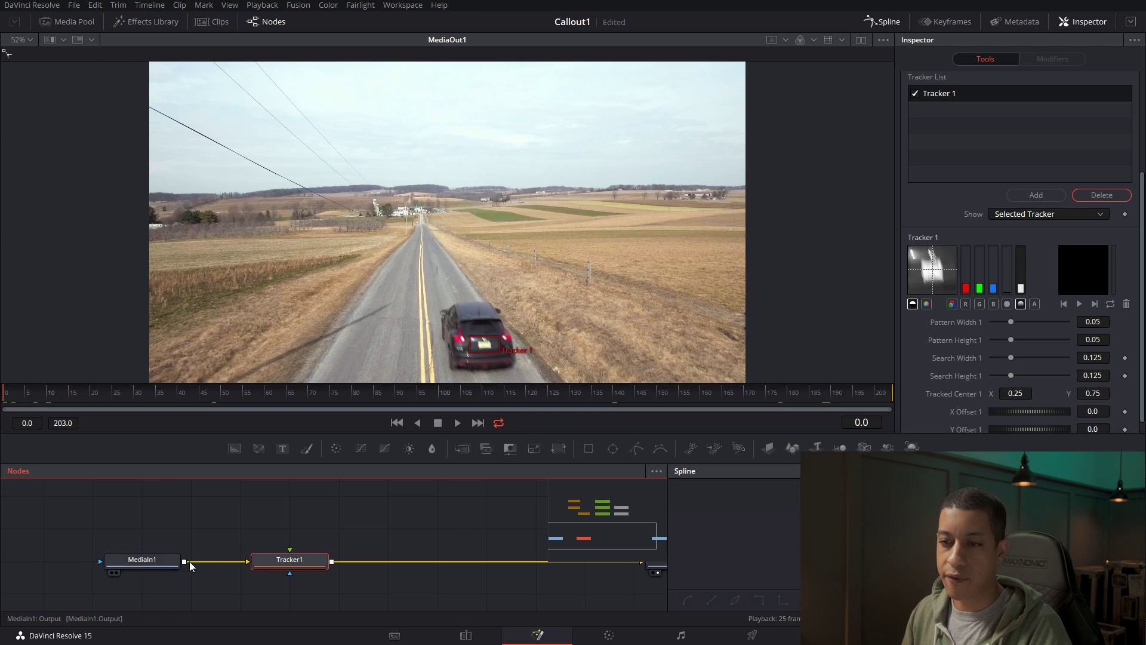
pyautogui.scroll(-3, 297, 555)
pyautogui.moveTo(345, 537); pyautogui.dragTo(313, 556)
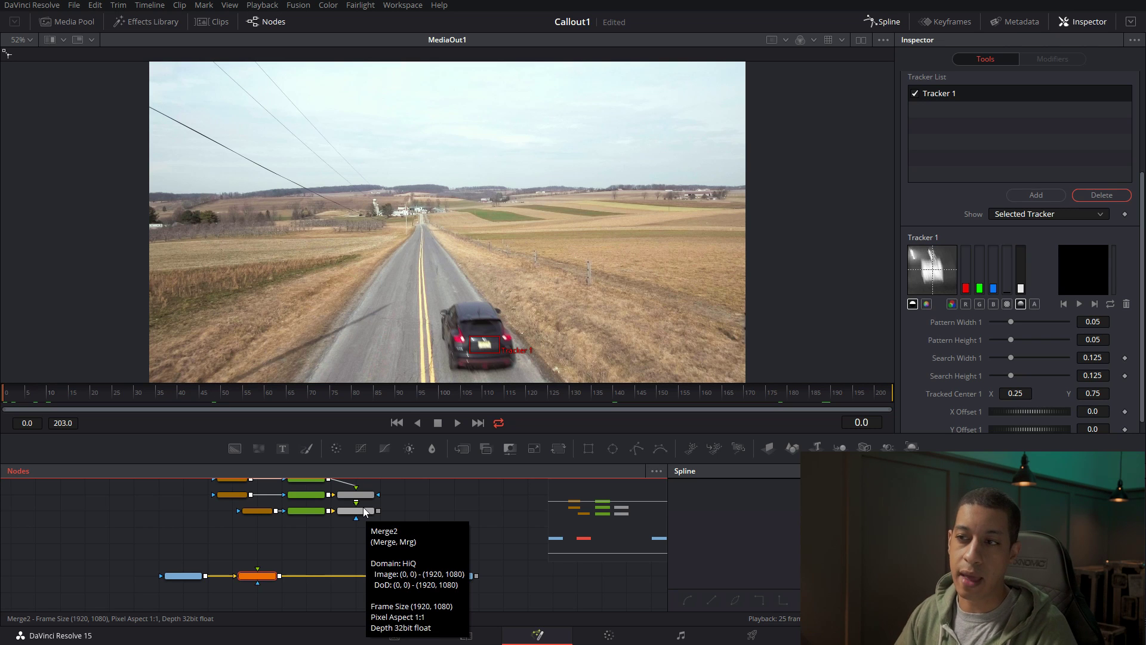
pyautogui.click(311, 540)
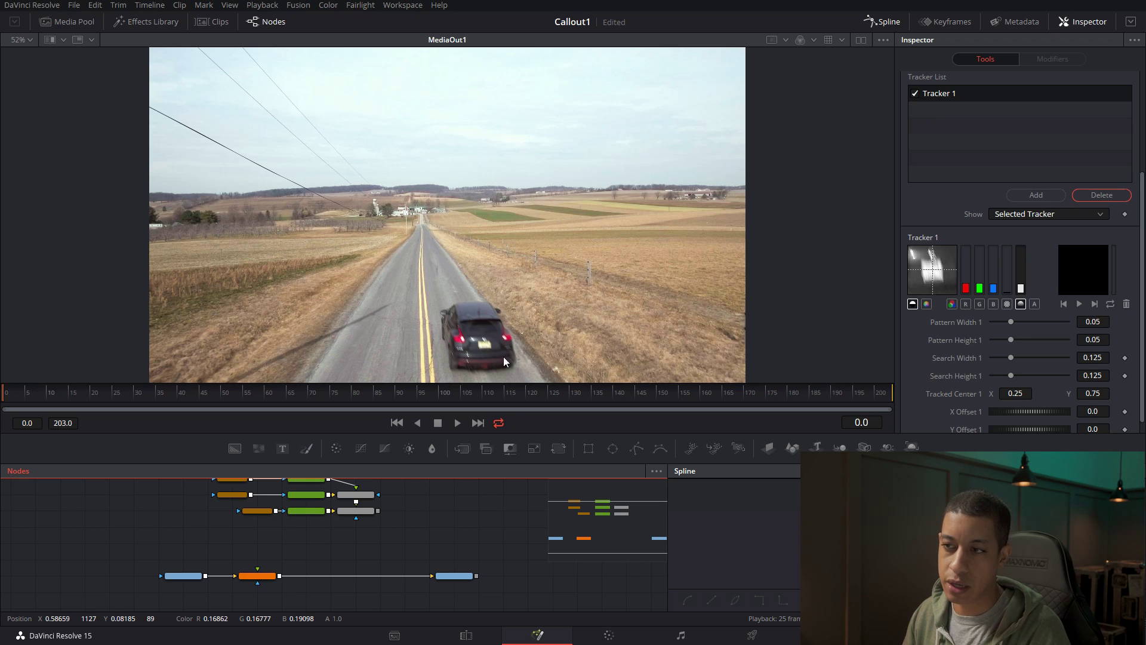
# Try to track Tracker 1 forward from frame 0, then stop the tracking partway and confirm cancelling the render.
pyautogui.click(257, 575)
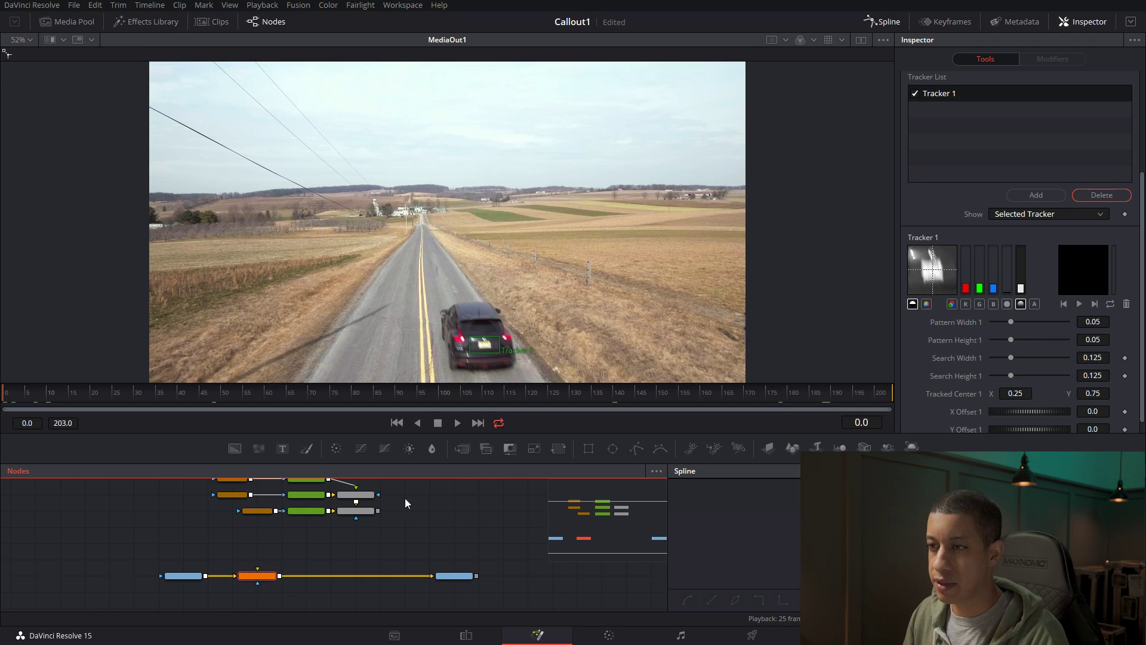
pyautogui.scroll(2, 1012, 210)
pyautogui.scroll(2, 1014, 191)
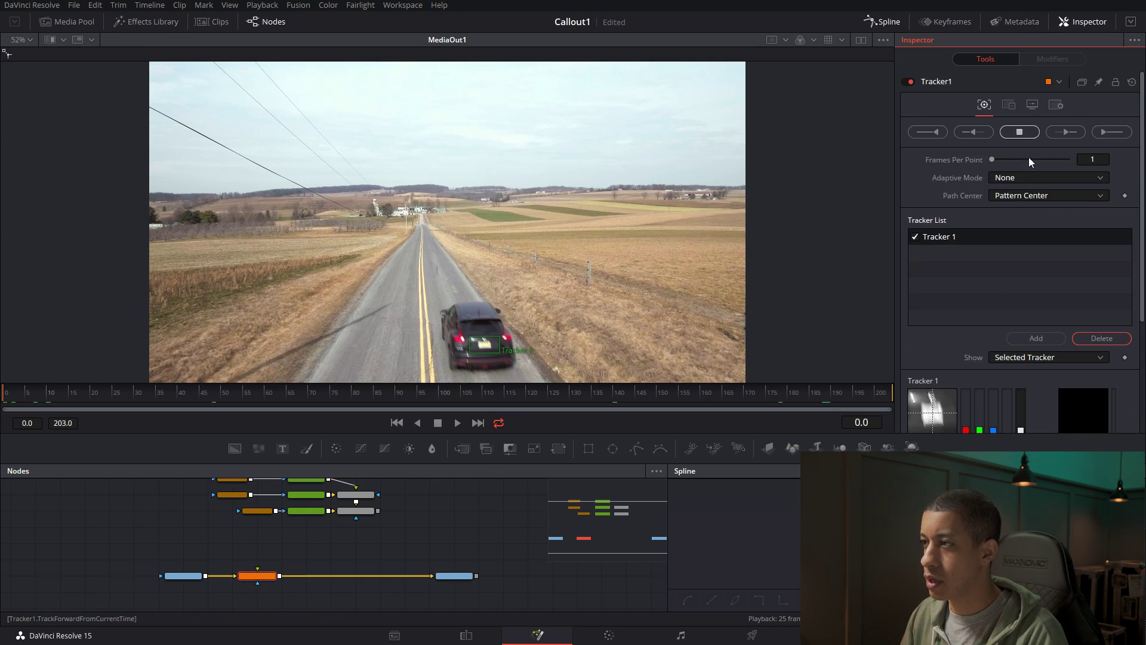
pyautogui.click(1112, 134)
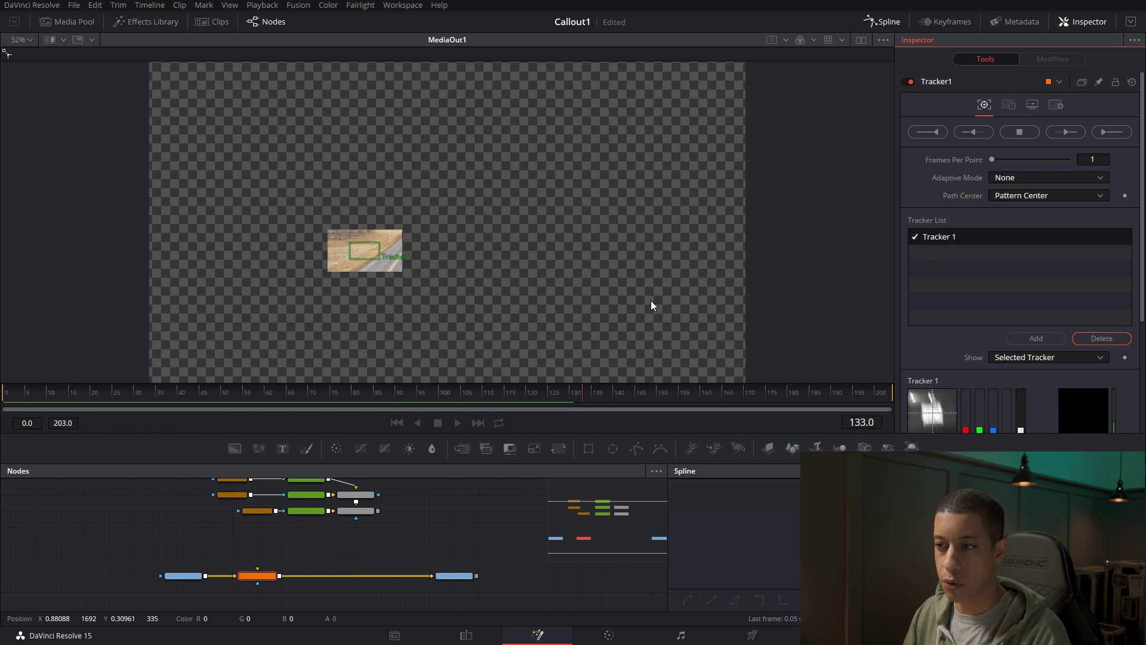
pyautogui.click(1019, 131)
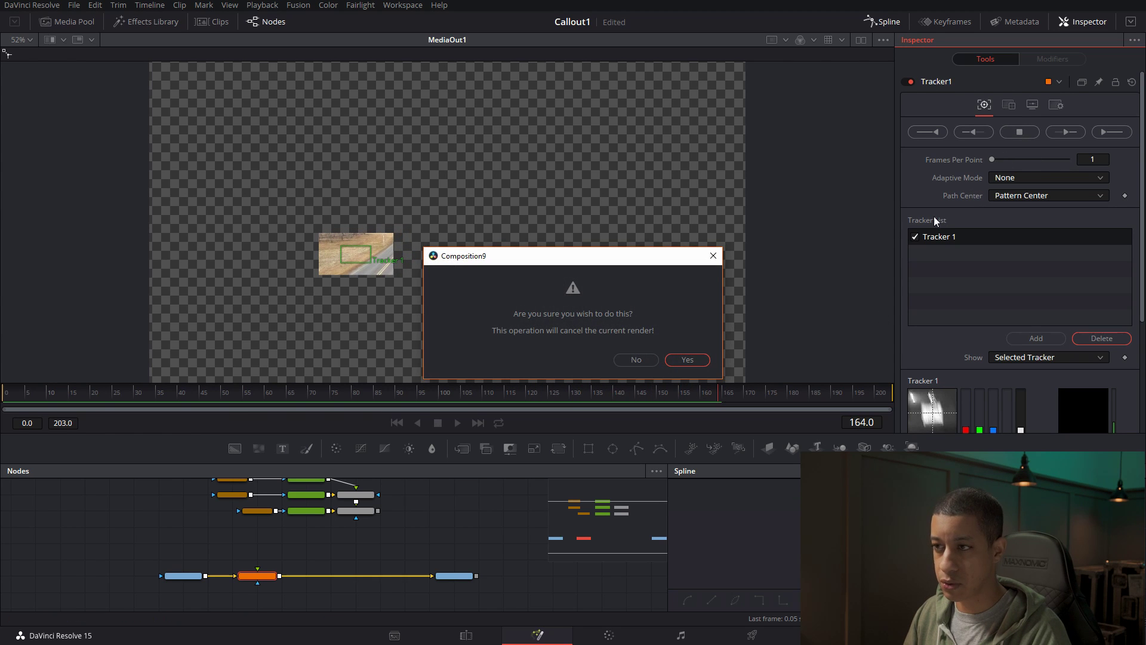
pyautogui.click(674, 364)
# At frame 17, reposition Tracker 1's pattern box over the car and shrink its search area.
pyautogui.moveTo(560, 395); pyautogui.dragTo(81, 444)
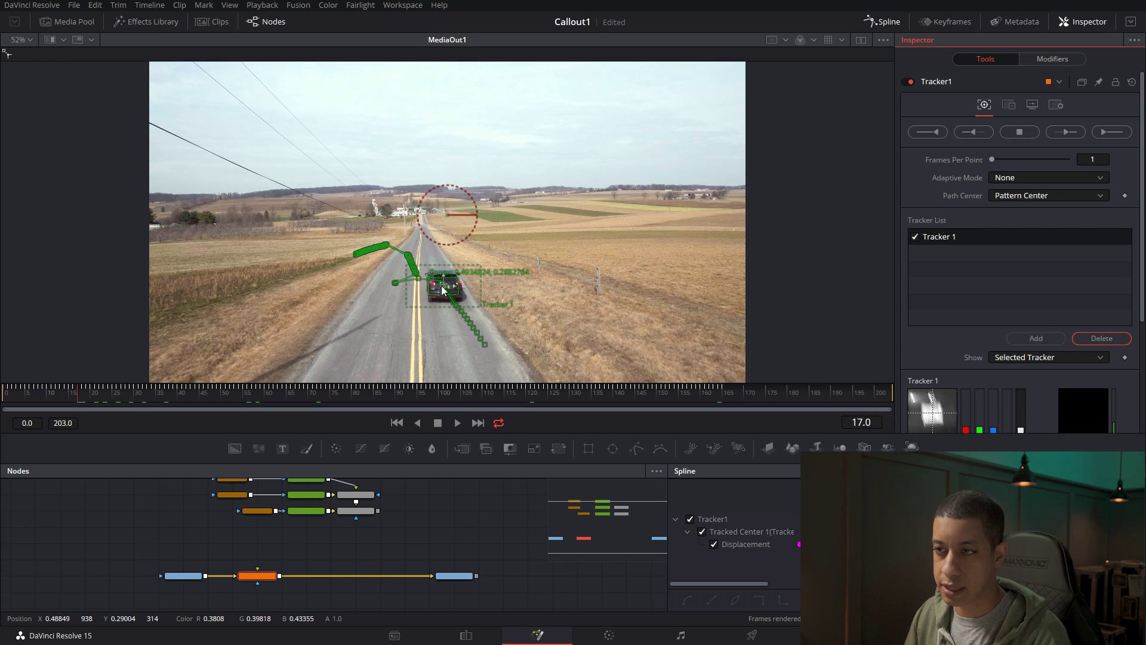
pyautogui.moveTo(454, 292); pyautogui.dragTo(431, 282)
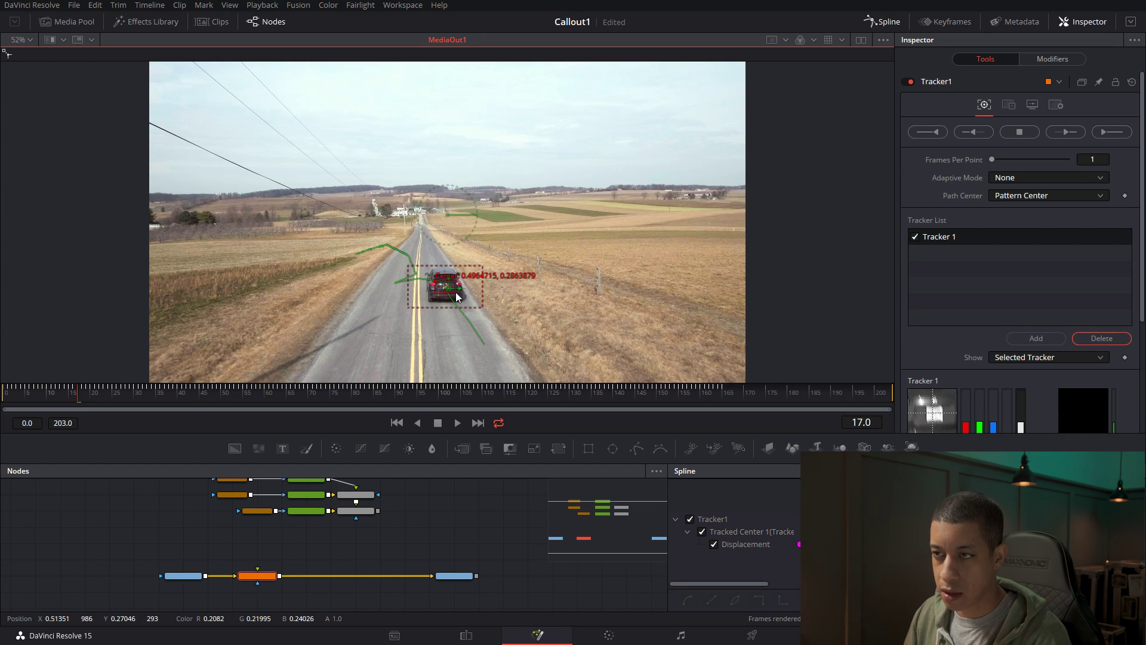
pyautogui.moveTo(483, 308); pyautogui.dragTo(469, 302)
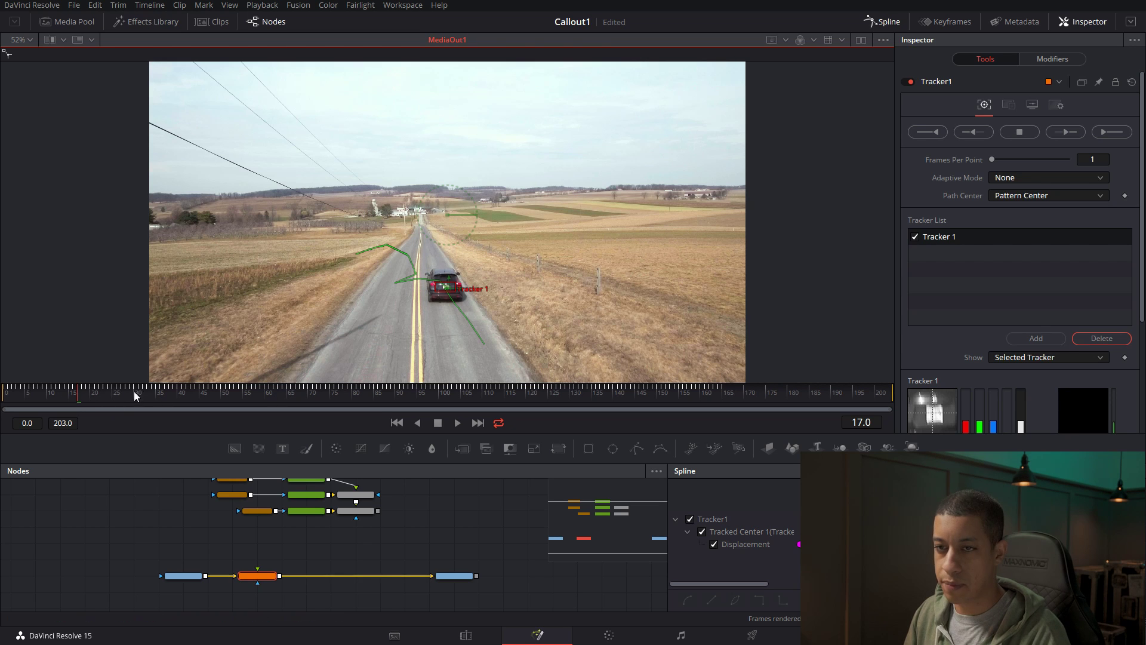
# Return to frame 0, place Tracker 1's pattern box over the car's license plate and track forward again.
pyautogui.moveTo(76, 406); pyautogui.dragTo(6, 406)
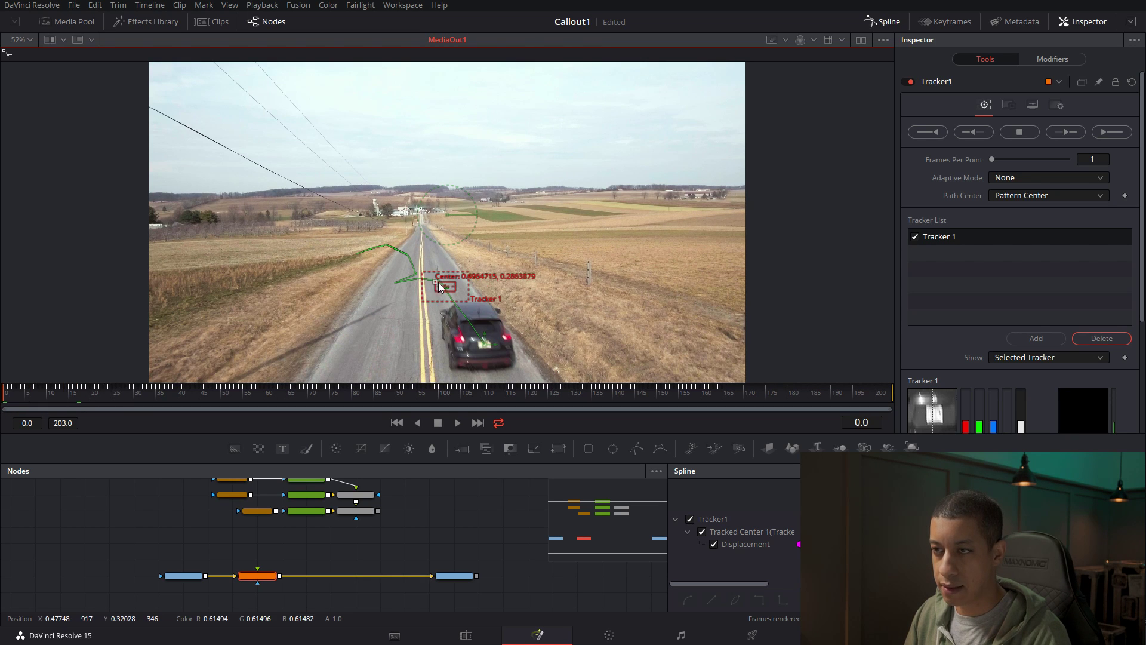
pyautogui.moveTo(437, 286); pyautogui.dragTo(482, 344)
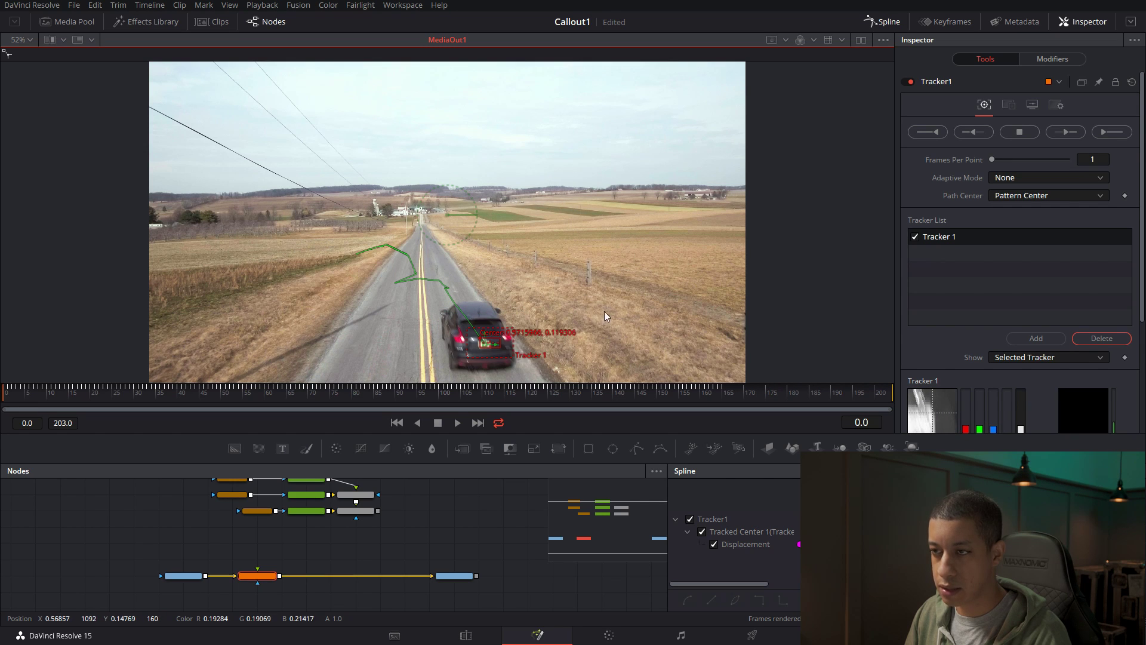
pyautogui.click(1100, 136)
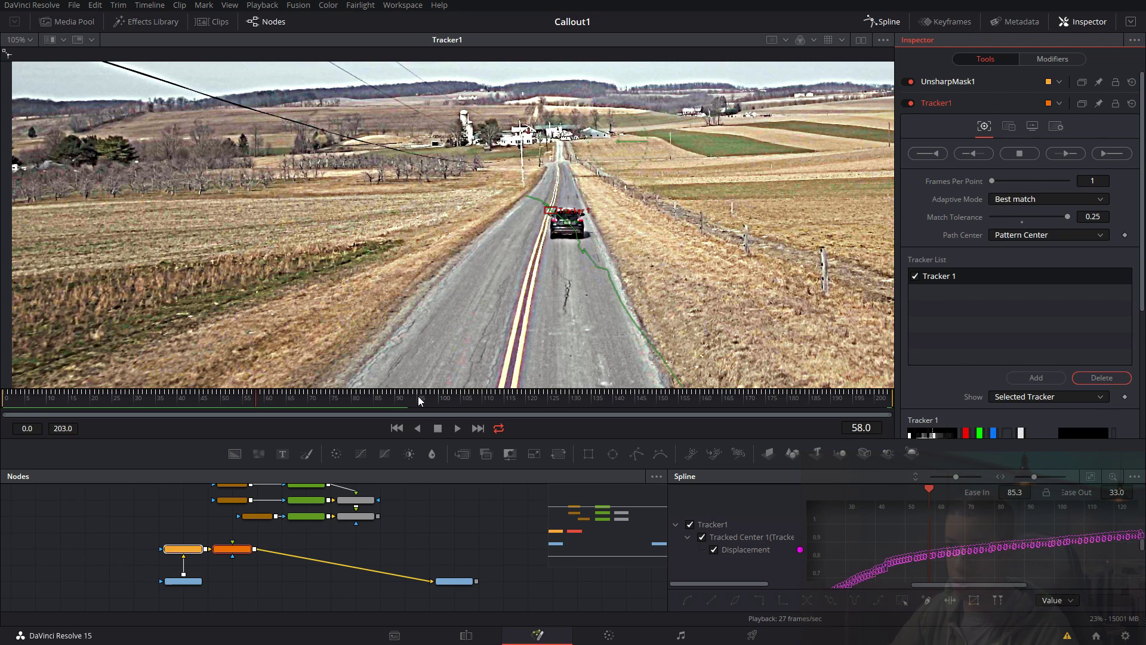
# Save the project and examine Tracker1's displacement curve over the whole clip.
pyautogui.hotkey('ctrl', 's')
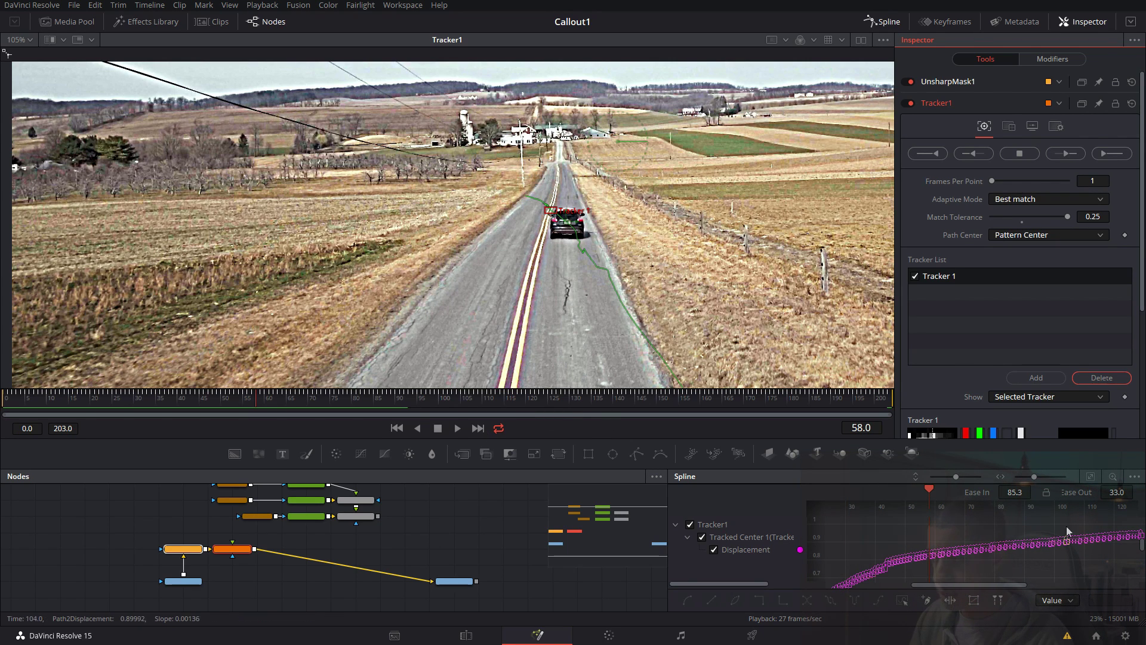
pyautogui.scroll(-2, 987, 560)
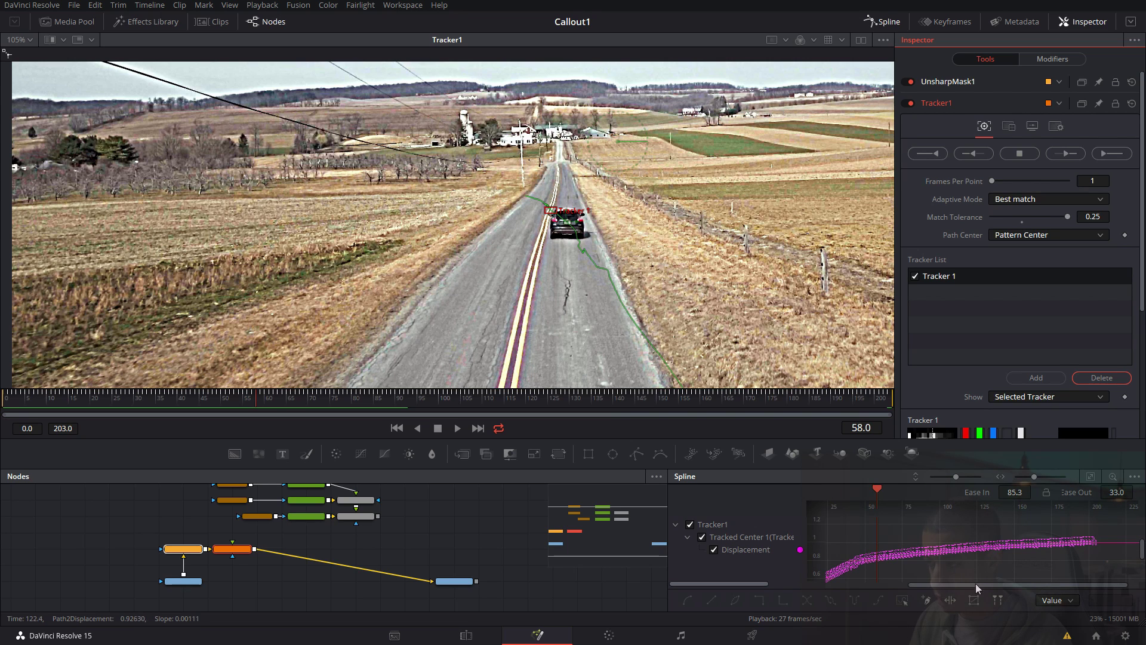
pyautogui.moveTo(962, 585); pyautogui.dragTo(429, 583)
# View Merge2's callout output together with Tracker1's path, and switch the viewer to UnsharpMask1.
pyautogui.moveTo(417, 545); pyautogui.dragTo(469, 551)
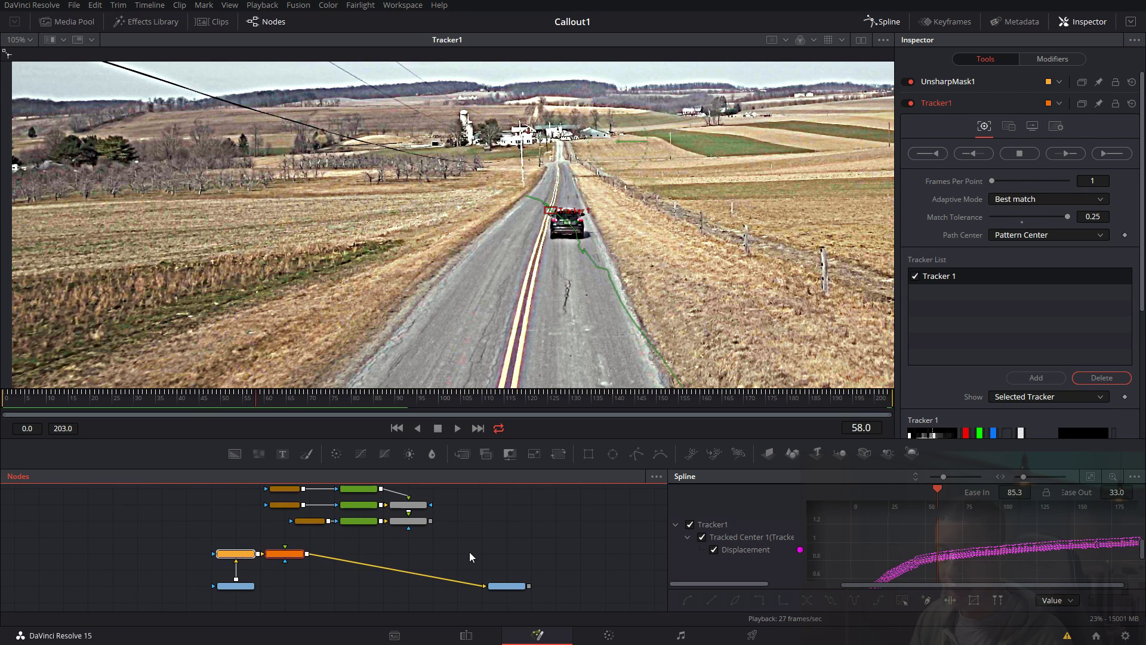
pyautogui.moveTo(416, 521); pyautogui.dragTo(467, 232)
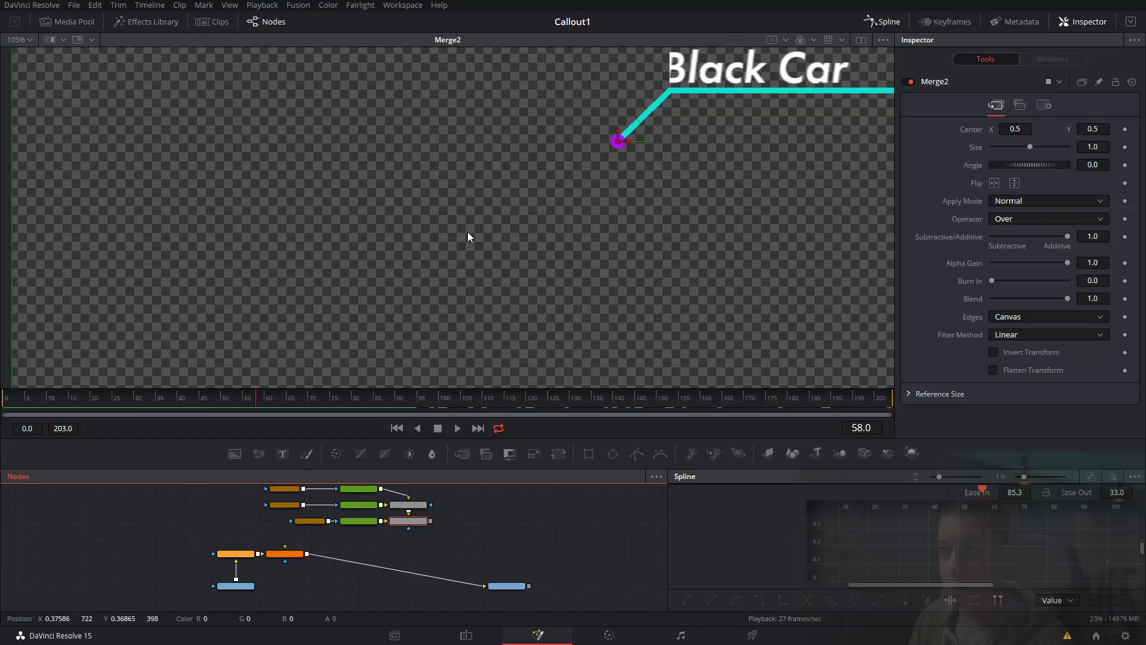
pyautogui.scroll(-3, 439, 550)
pyautogui.moveTo(452, 549); pyautogui.dragTo(454, 550)
pyautogui.scroll(3, 465, 532)
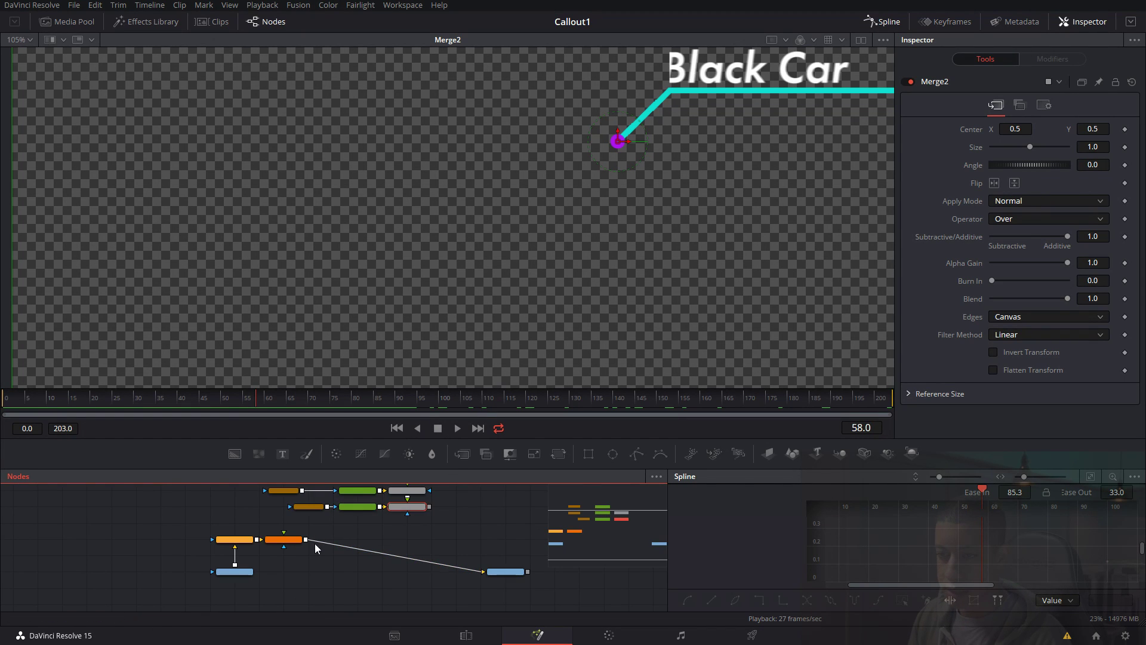
pyautogui.click(289, 540)
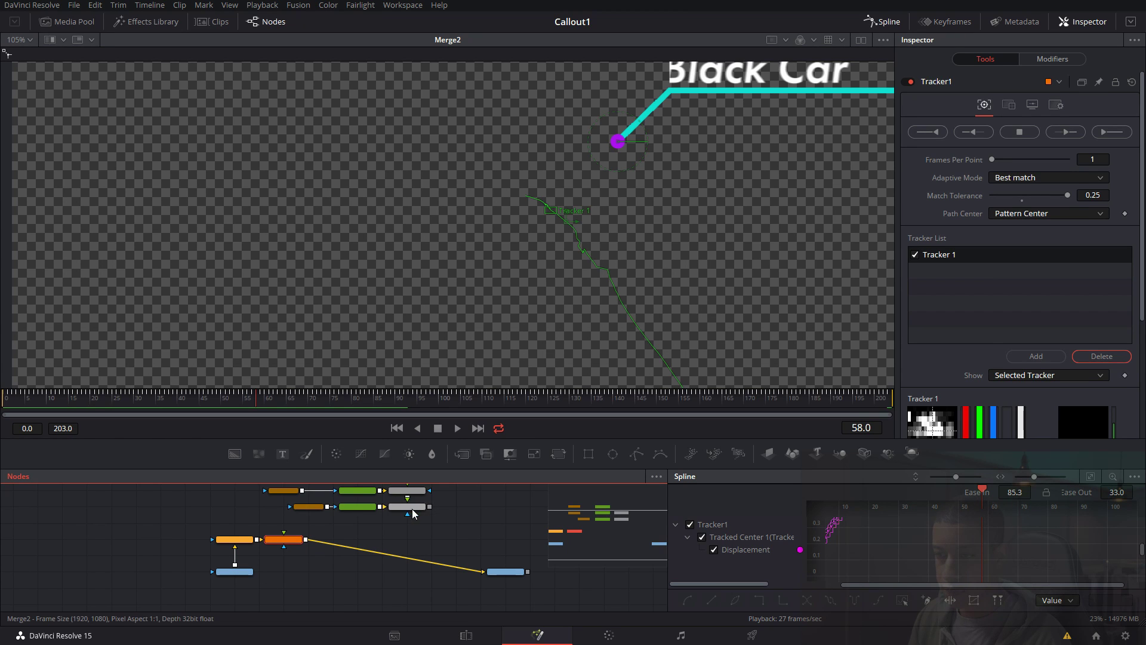
pyautogui.scroll(-5, 485, 276)
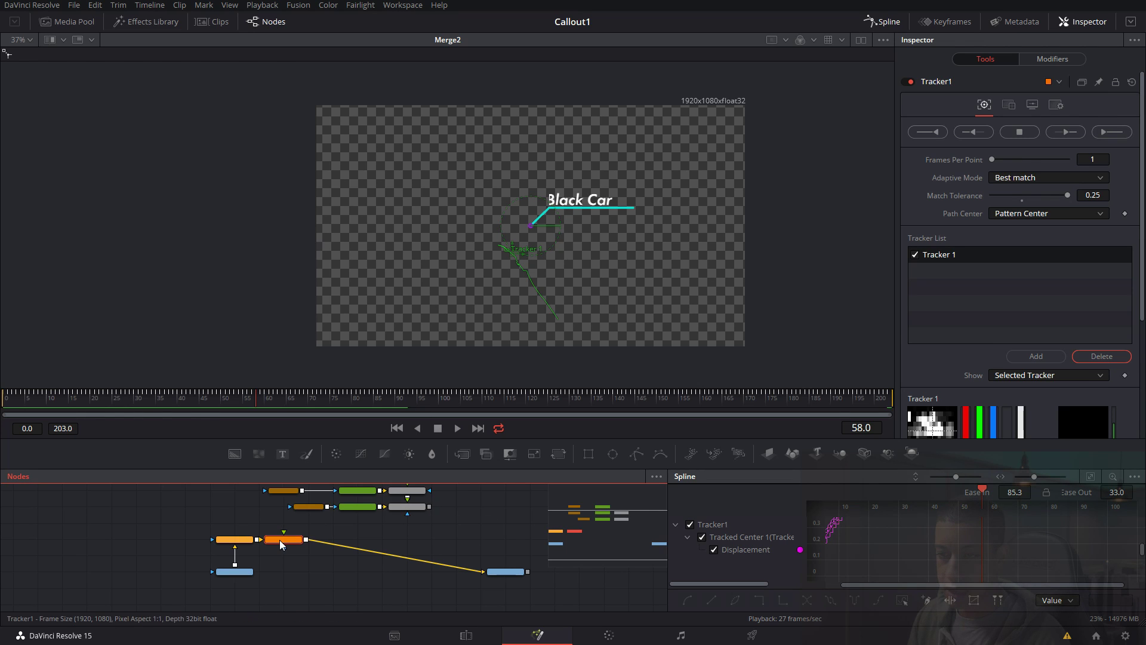
pyautogui.moveTo(234, 538); pyautogui.dragTo(297, 335)
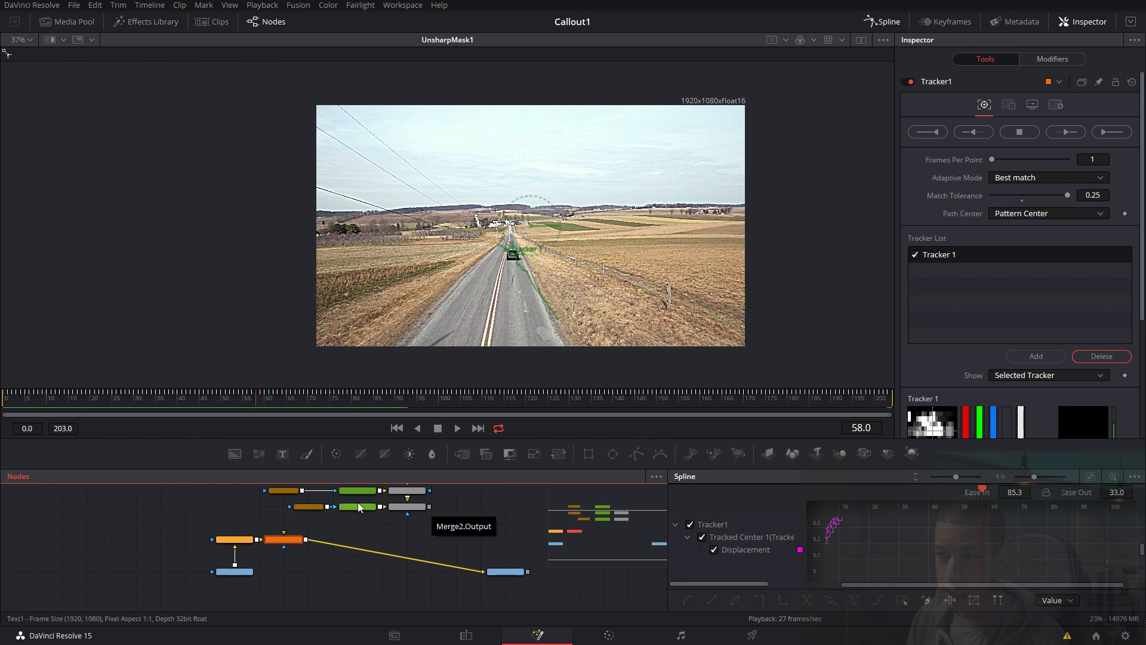
# Connect Merge2's output to MediaIn1's output to create a merge of the callout over the clip.
pyautogui.moveTo(430, 507); pyautogui.dragTo(235, 567)
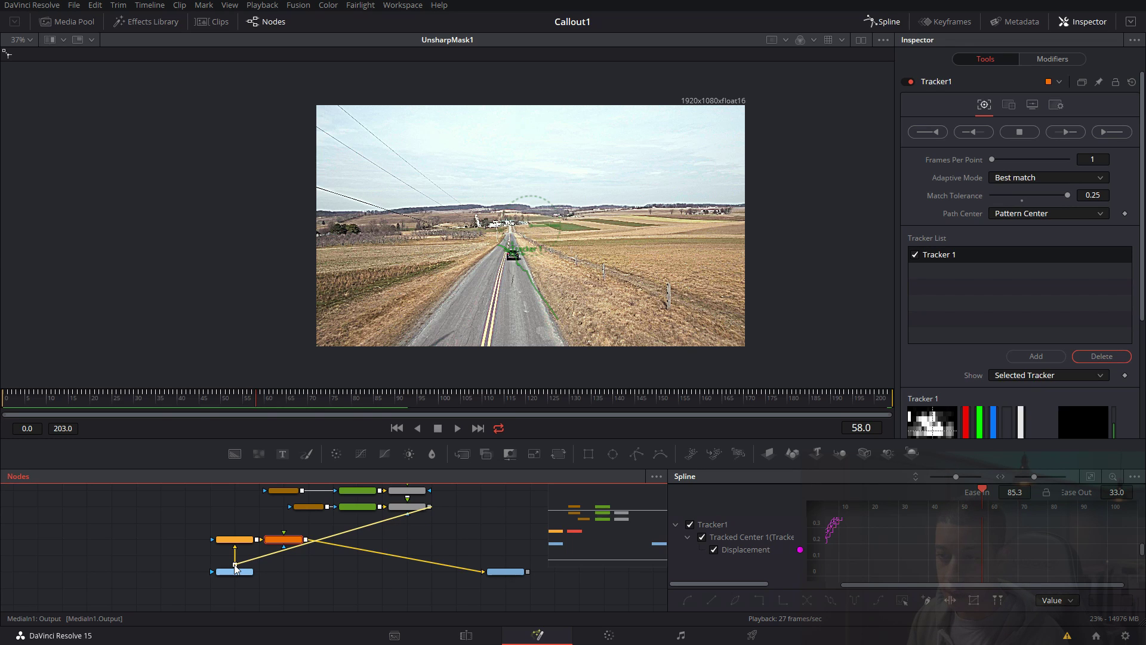
pyautogui.moveTo(235, 567); pyautogui.dragTo(234, 567)
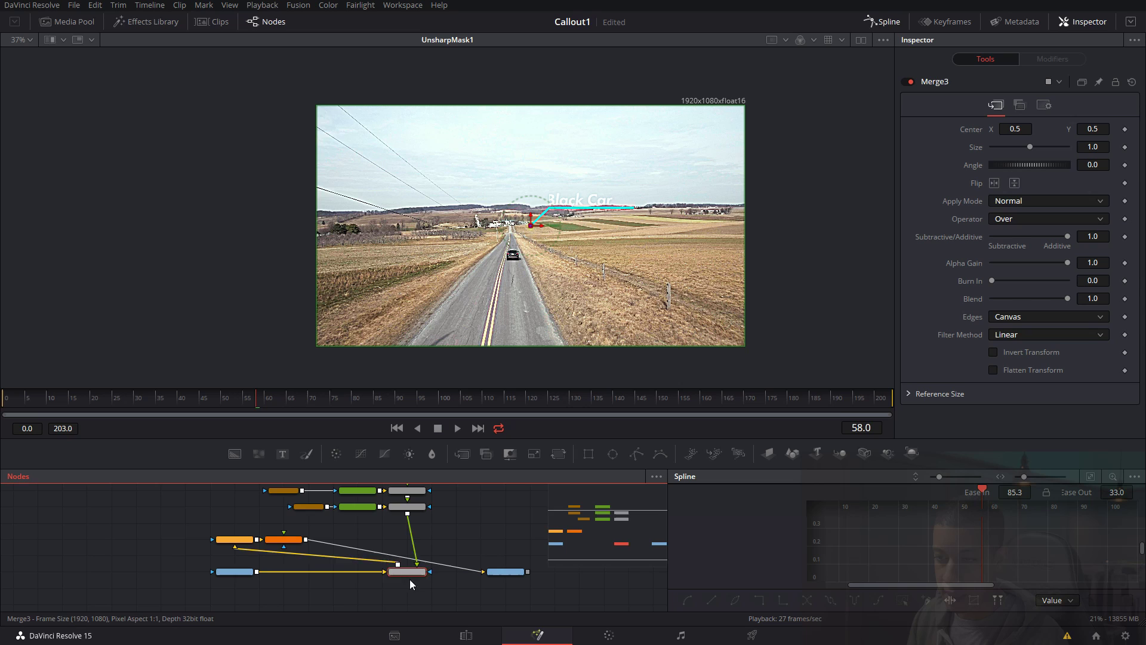
pyautogui.scroll(5, 409, 572)
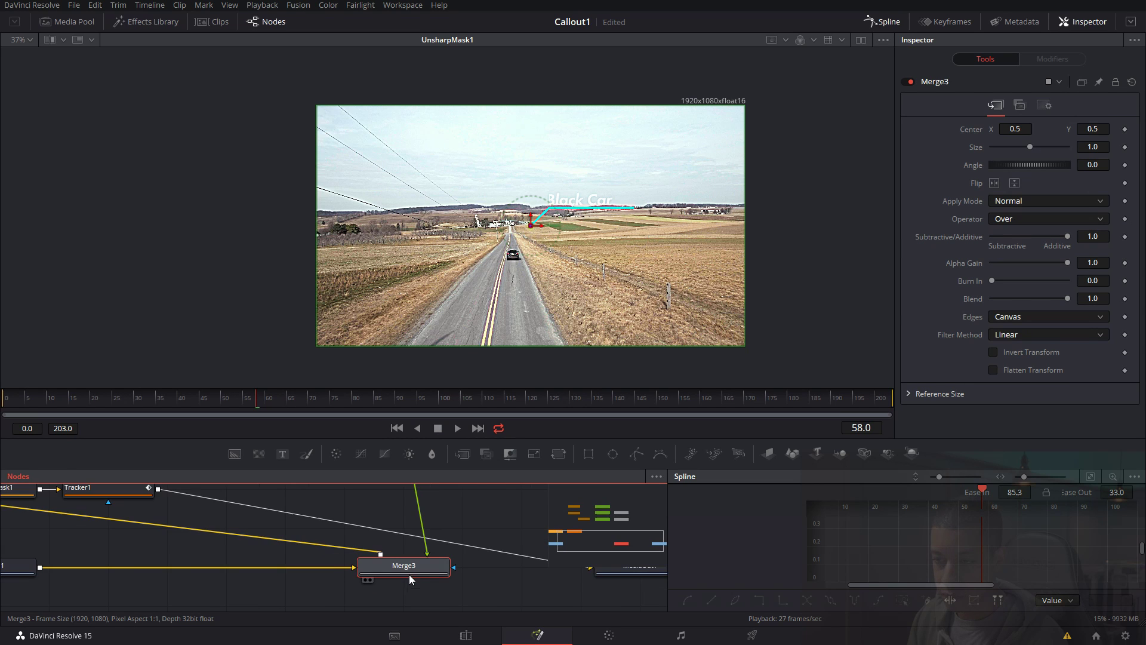
pyautogui.scroll(-5, 406, 571)
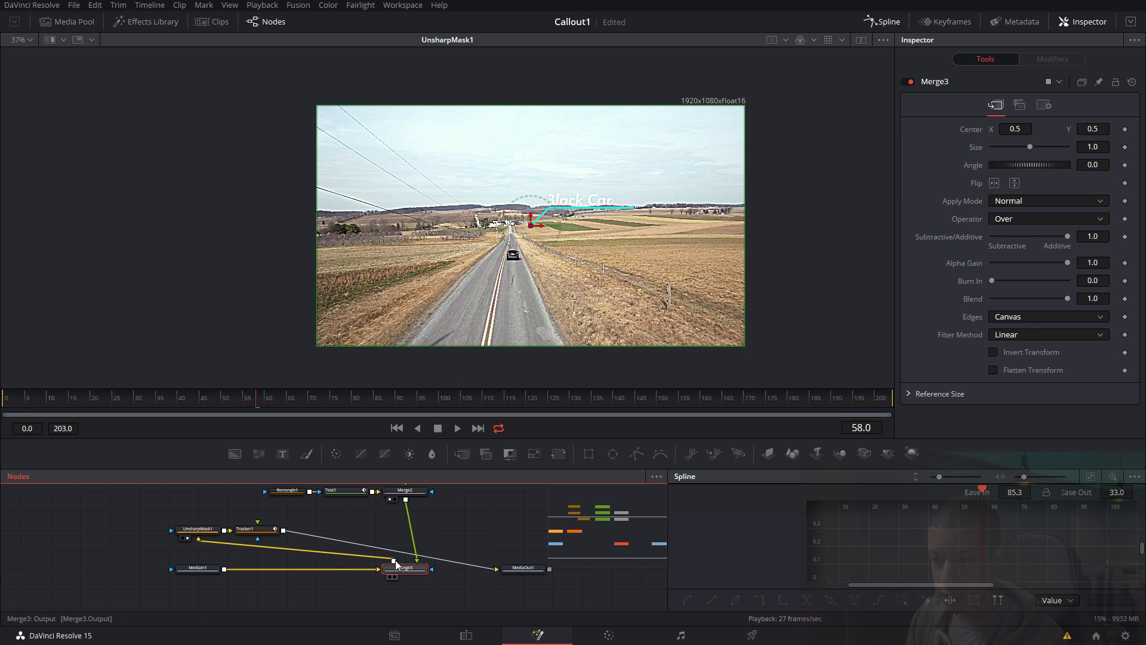
# Connect Merge3's output to MediaOut1, show MediaOut1 in the viewer, and feed MediaIn1's output directly into UnsharpMask1.
pyautogui.moveTo(395, 560); pyautogui.dragTo(555, 268)
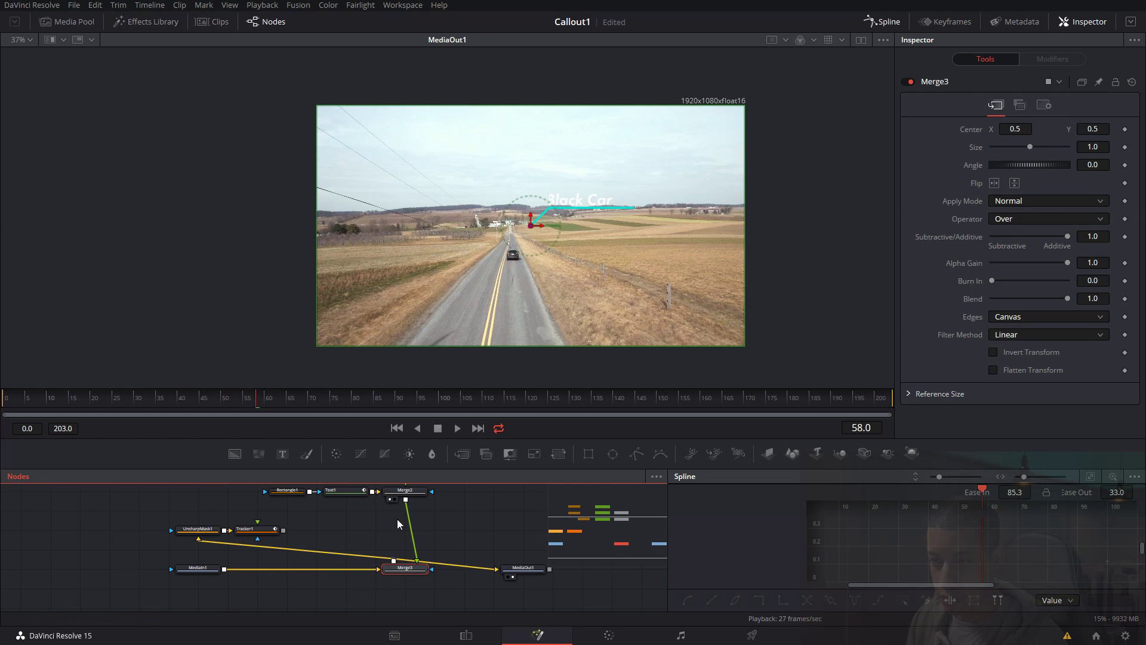
pyautogui.click(417, 492)
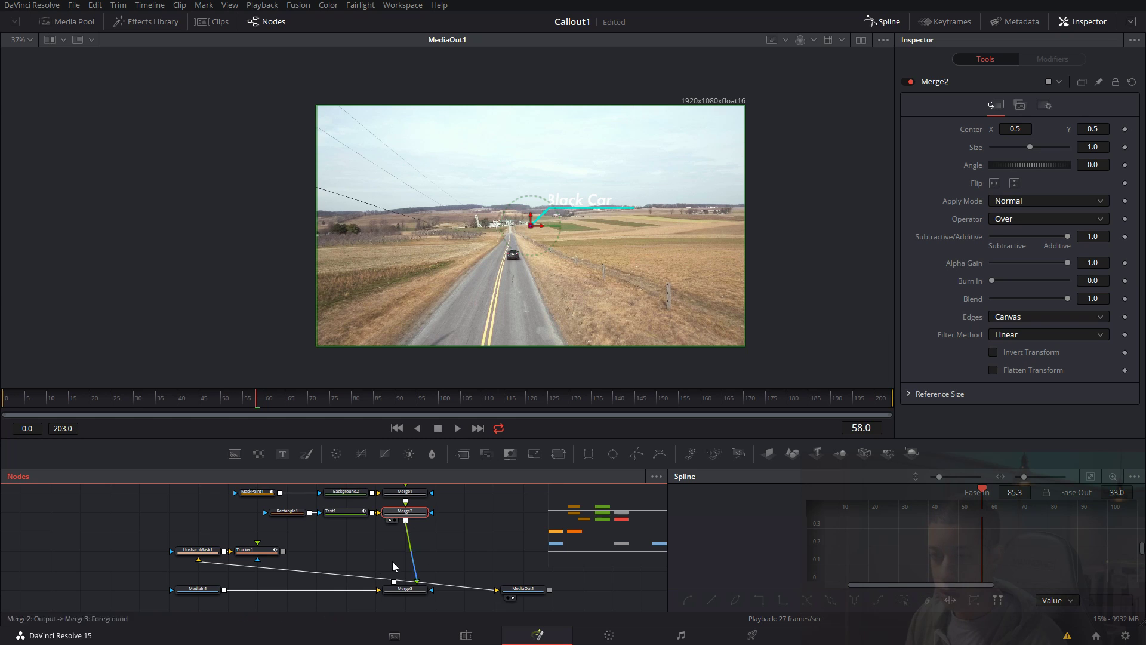
pyautogui.click(408, 589)
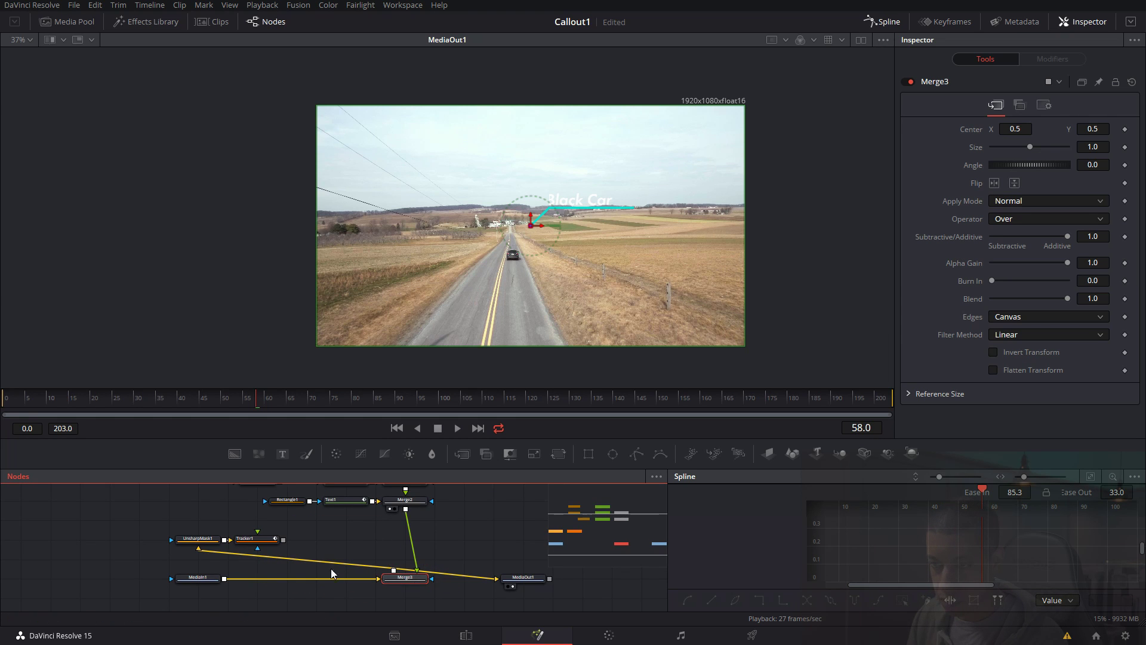
pyautogui.moveTo(224, 579); pyautogui.dragTo(199, 549)
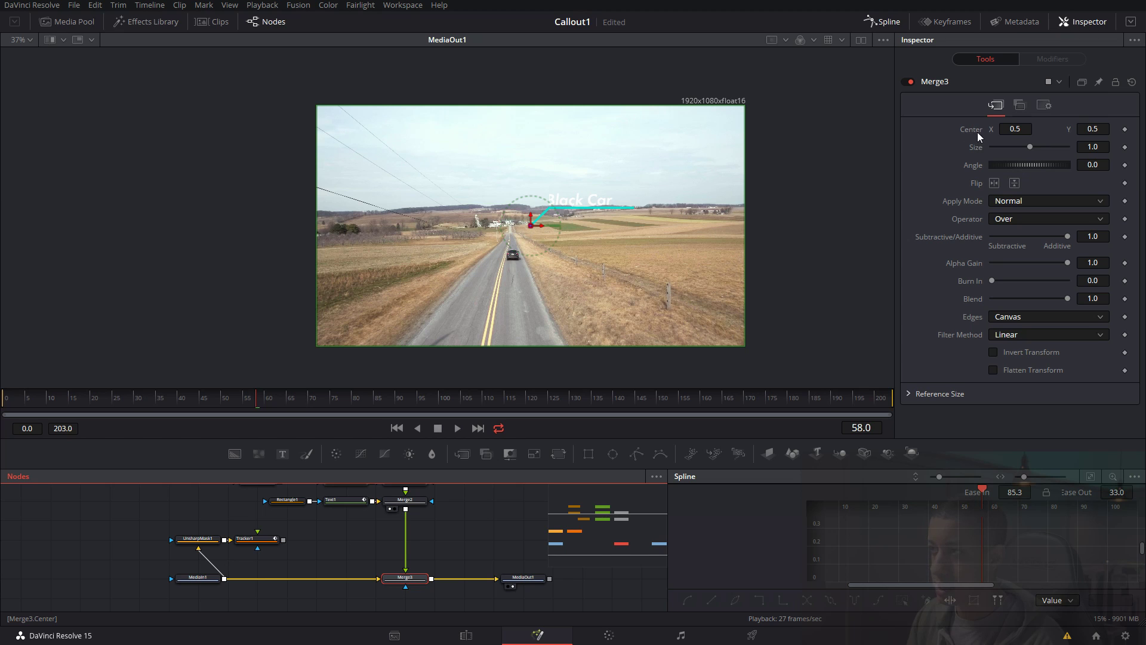
# Move Tracker1 farther away from UnsharpMask1 and select it together with Merge3.
pyautogui.moveTo(255, 541); pyautogui.dragTo(313, 546)
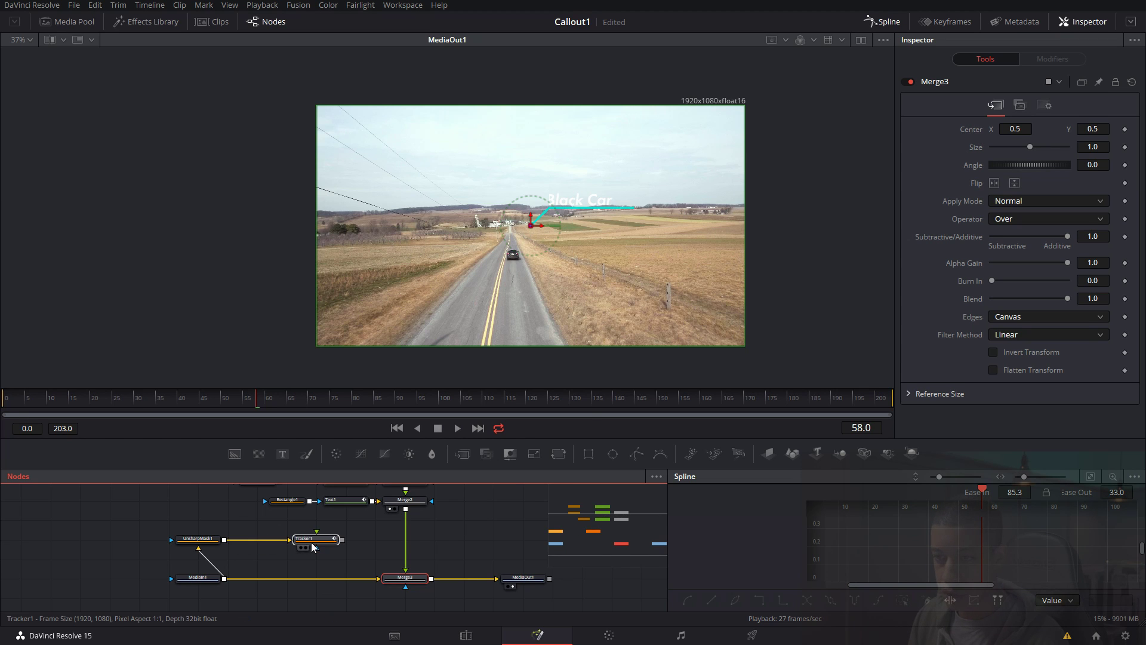
pyautogui.click(312, 545)
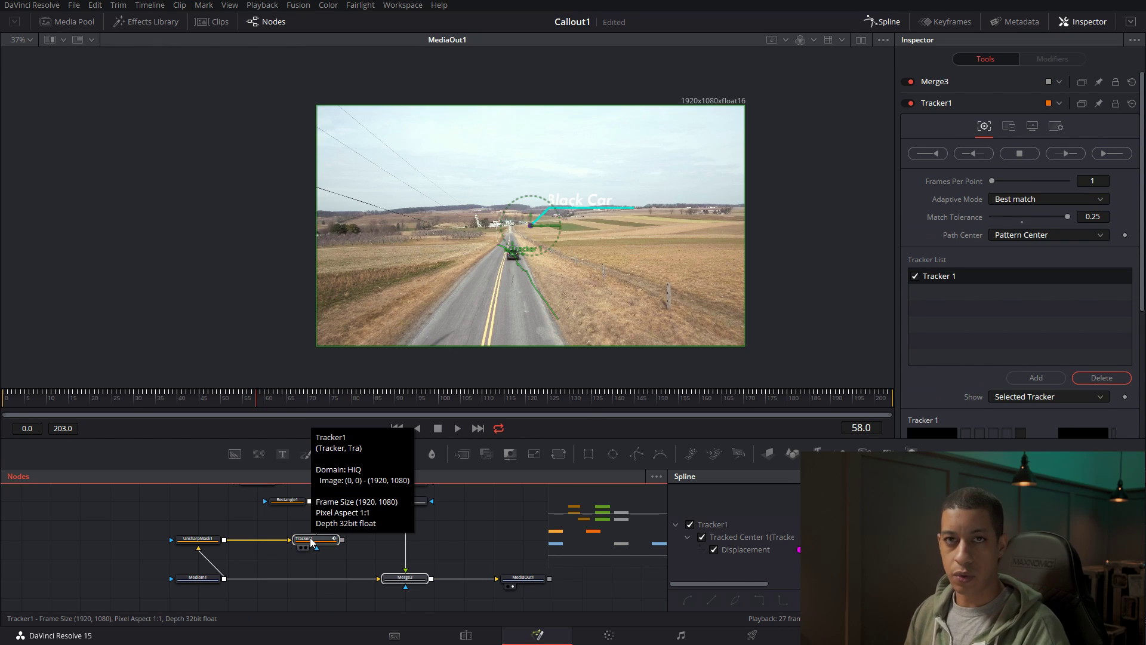
pyautogui.click(411, 603)
pyautogui.moveTo(428, 596); pyautogui.dragTo(313, 540)
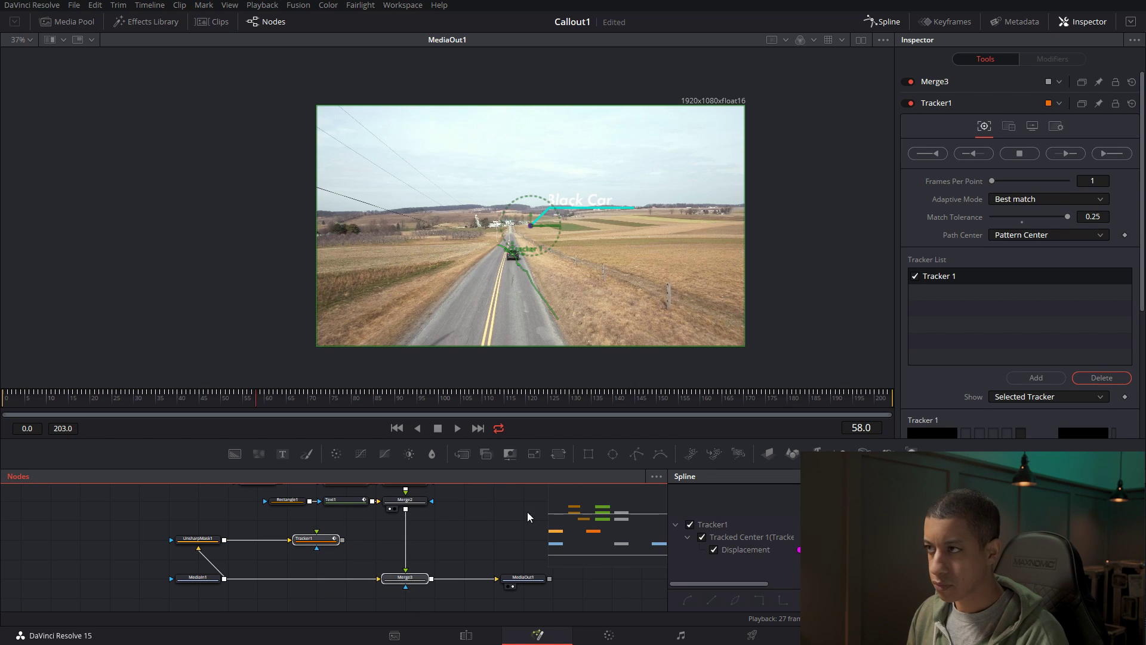
# Add an expression to Merge3's Center and link it to Tracker1.TrackedCenter1.
pyautogui.click(982, 83)
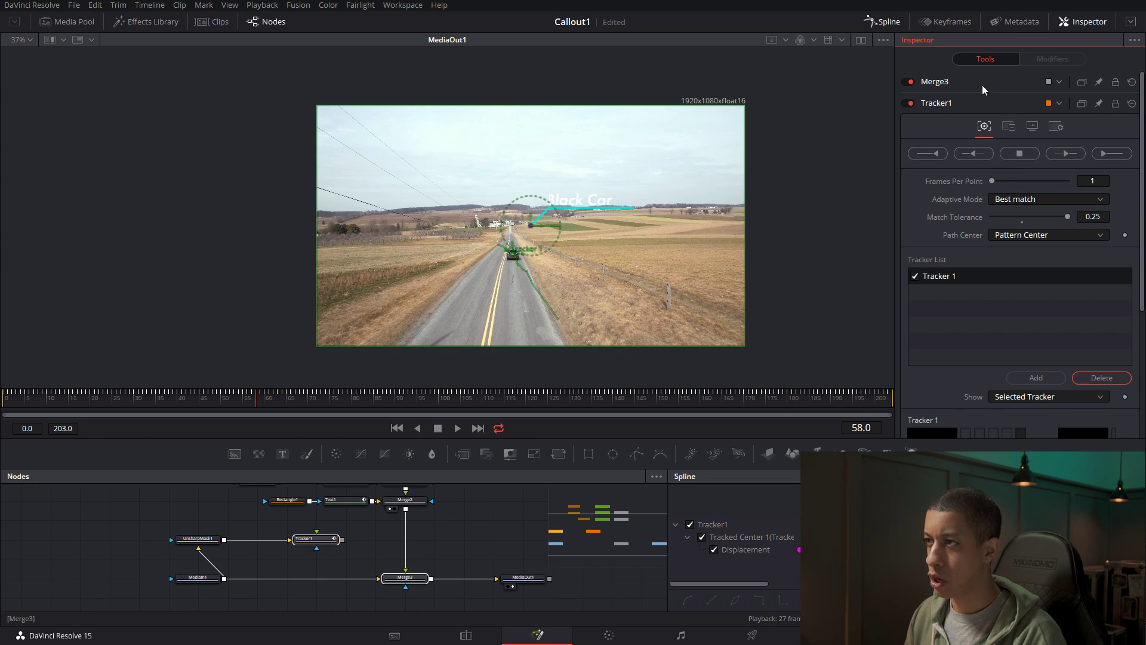
pyautogui.click(983, 84)
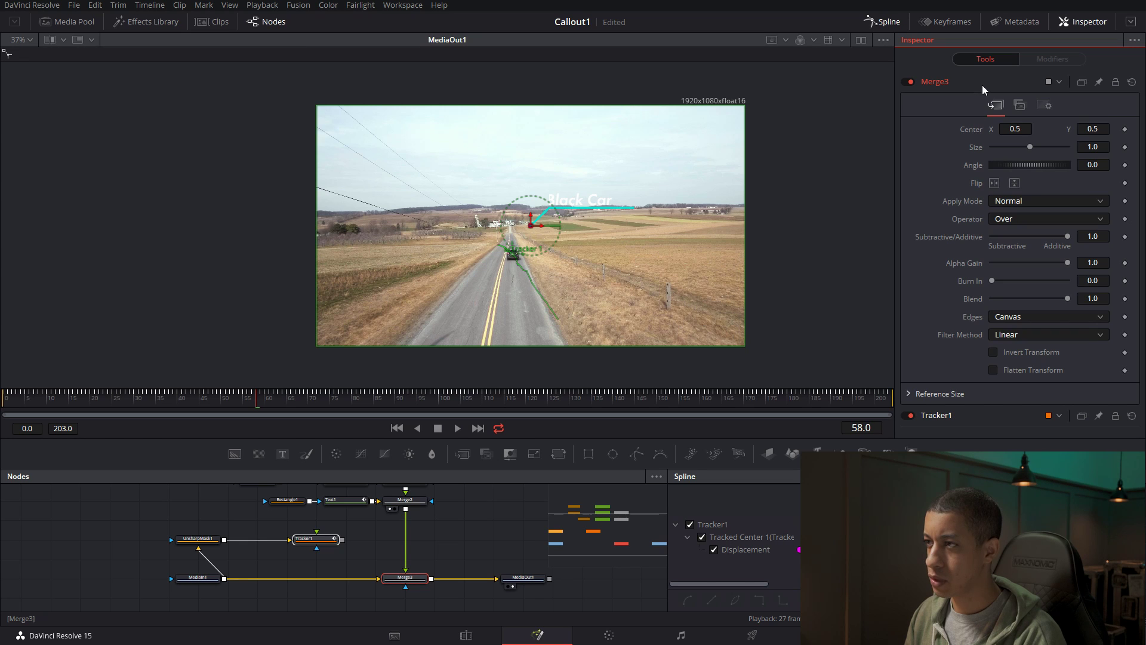
pyautogui.rightClick(971, 132)
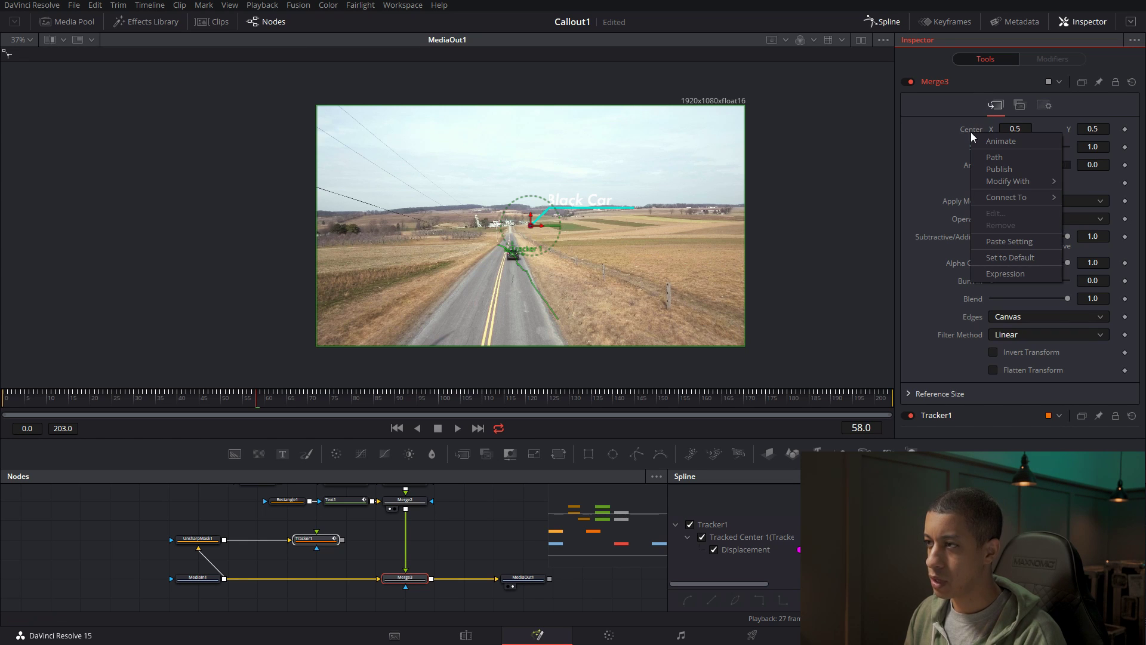
pyautogui.click(1007, 274)
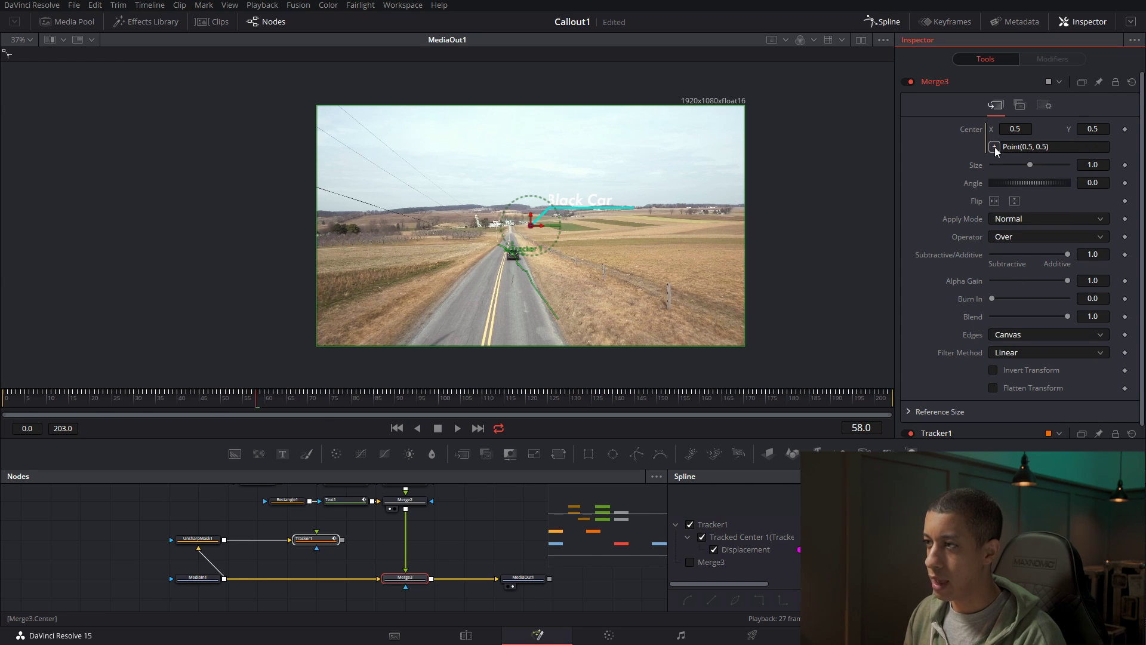
pyautogui.moveTo(994, 150); pyautogui.dragTo(955, 391)
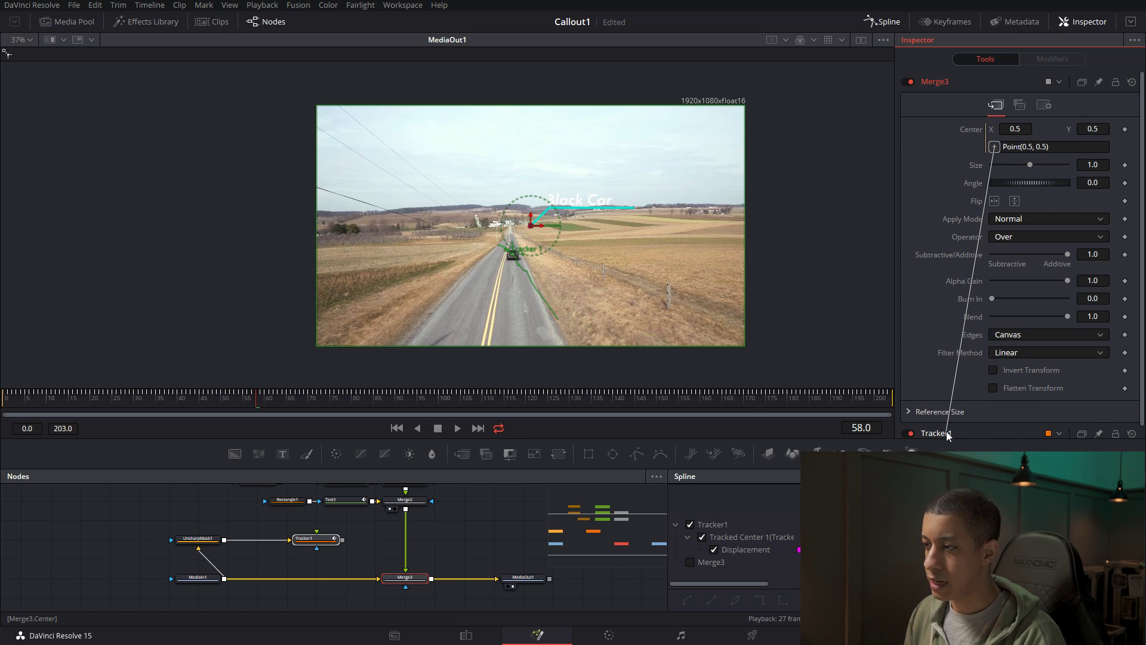
pyautogui.moveTo(946, 437); pyautogui.dragTo(967, 384)
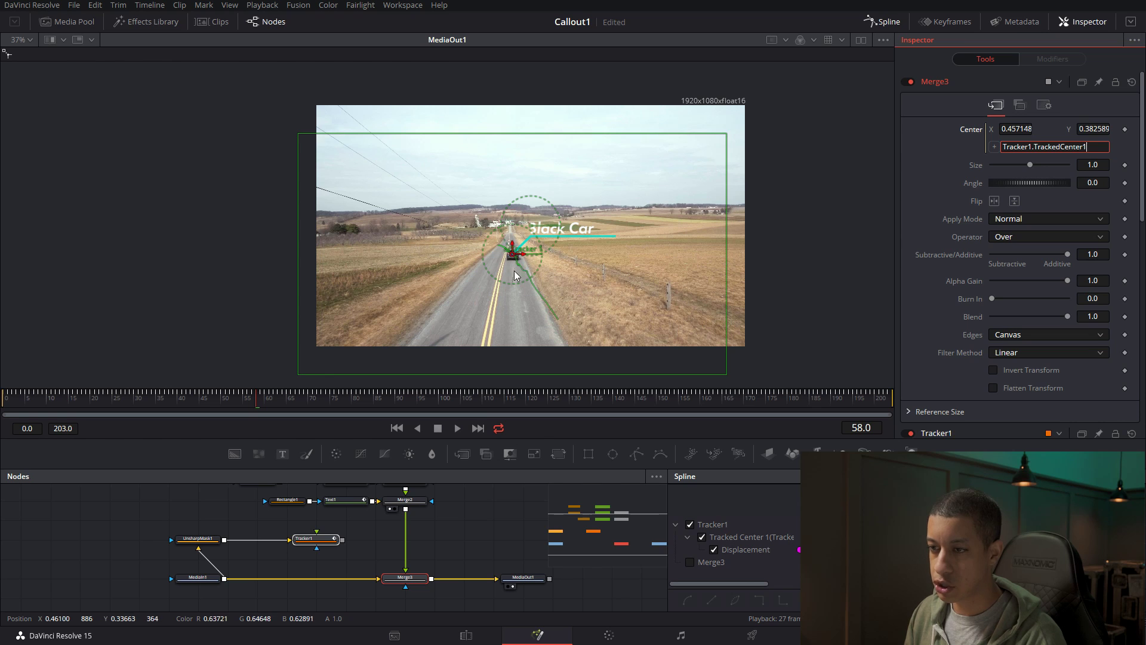
pyautogui.click(466, 556)
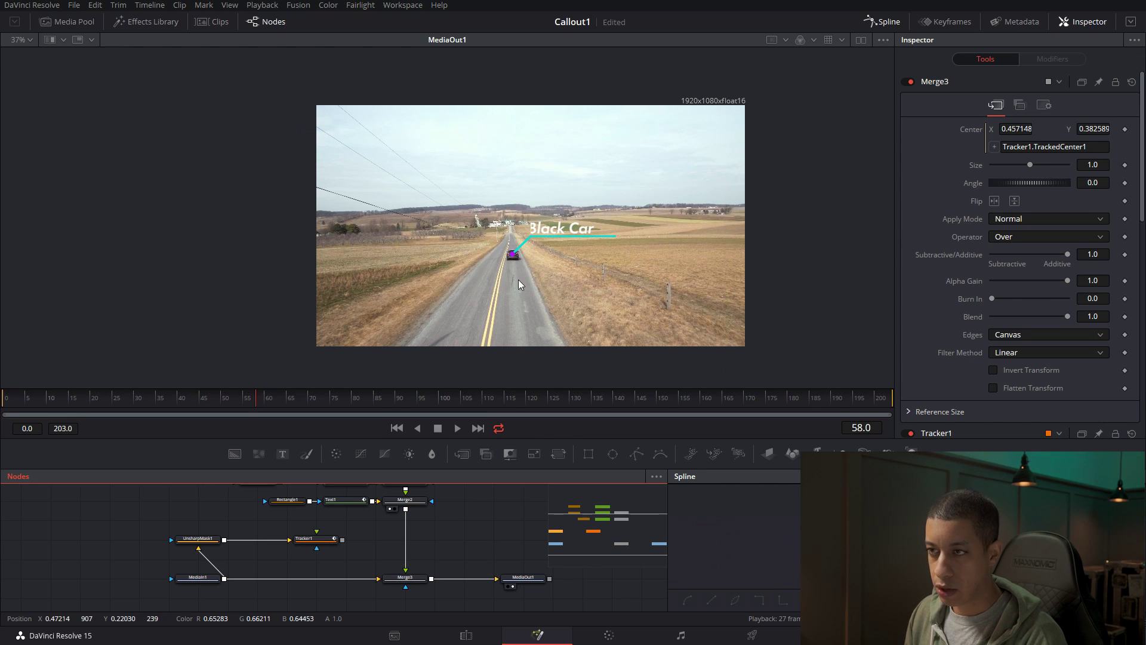
# Scrub the composition from frame 5 to 188 to check how the callout follows the car, and save the project.
pyautogui.click(26, 402)
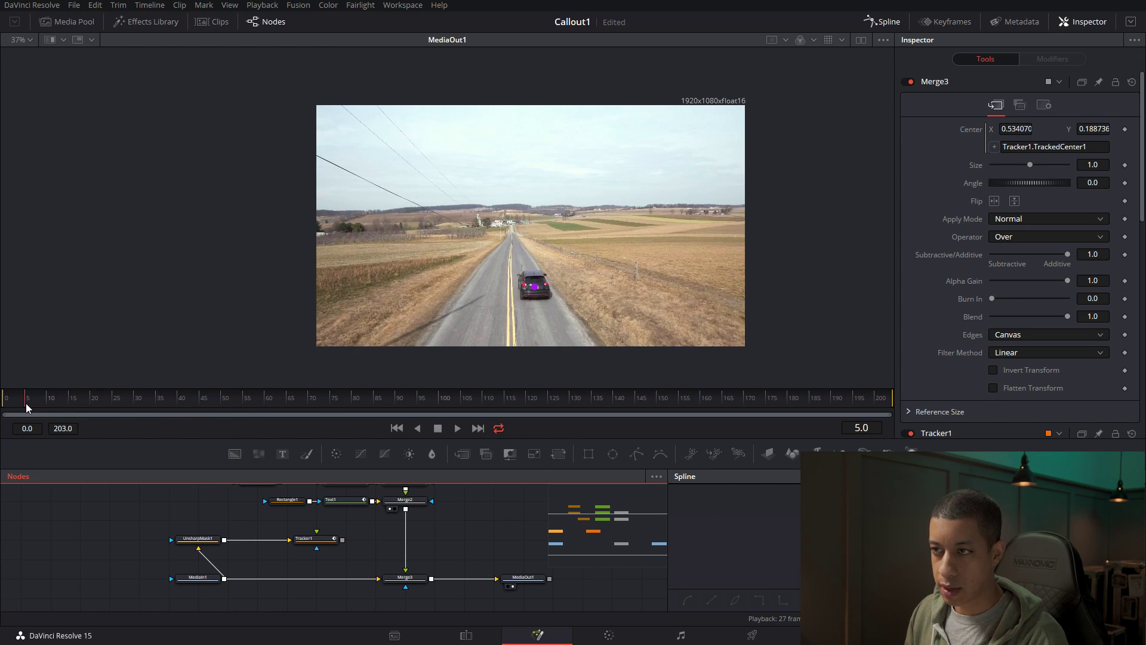
pyautogui.moveTo(36, 404); pyautogui.dragTo(822, 410)
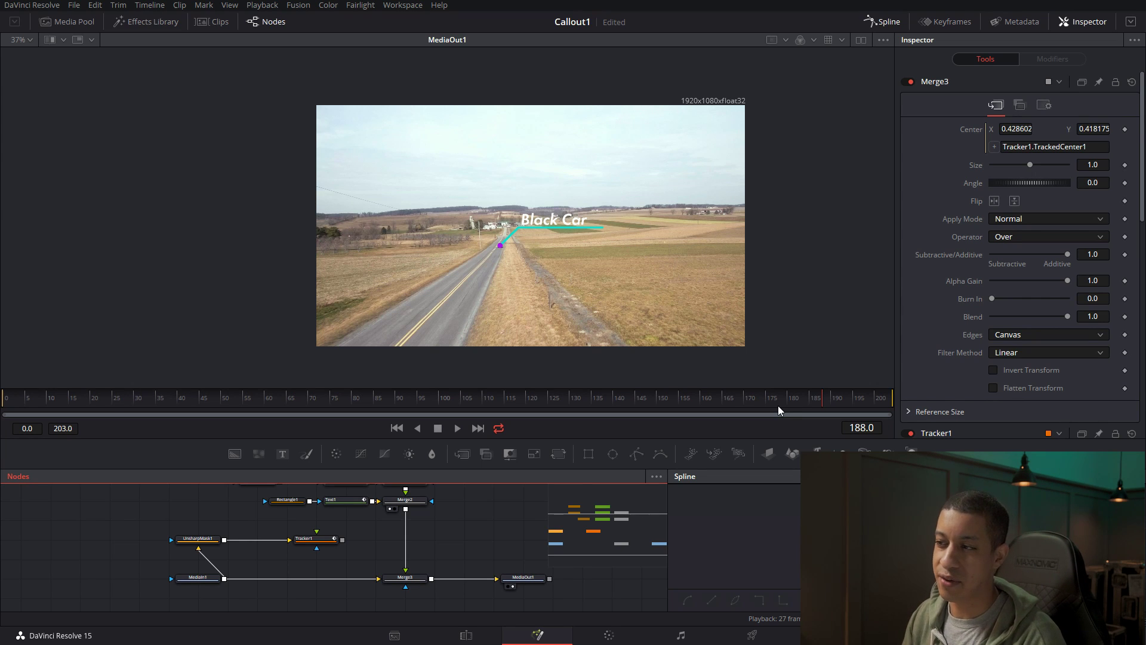
pyautogui.moveTo(822, 397); pyautogui.dragTo(744, 407)
pyautogui.hotkey('ctrl', 's')
# Show Merge2 in the viewer and set the Rectangle1 mask's Center Y to 0.828133.
pyautogui.moveTo(471, 524); pyautogui.dragTo(564, 221)
pyautogui.moveTo(512, 520); pyautogui.dragTo(497, 537)
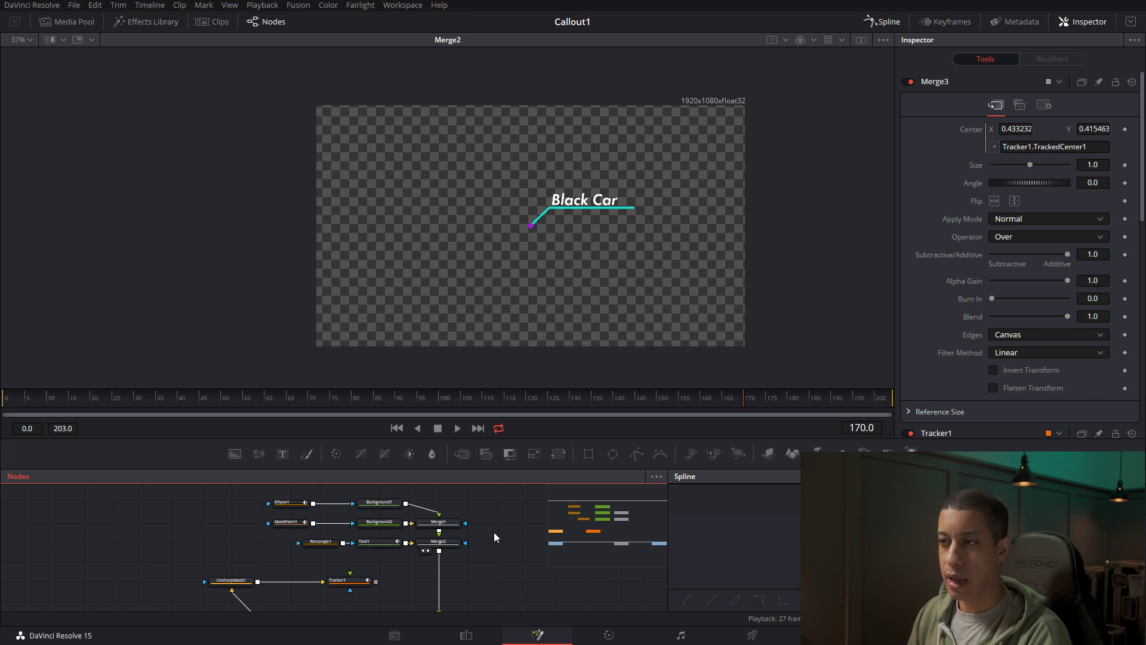
pyautogui.click(382, 543)
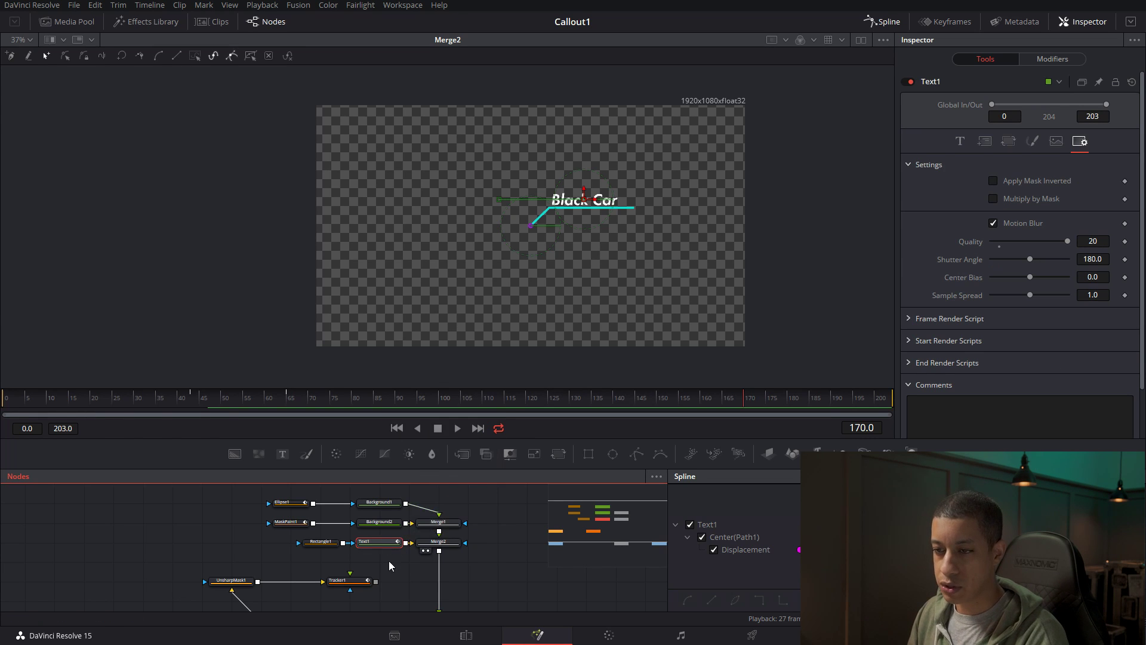
pyautogui.click(321, 541)
pyautogui.moveTo(659, 218); pyautogui.dragTo(657, 136)
pyautogui.scroll(5, 629, 188)
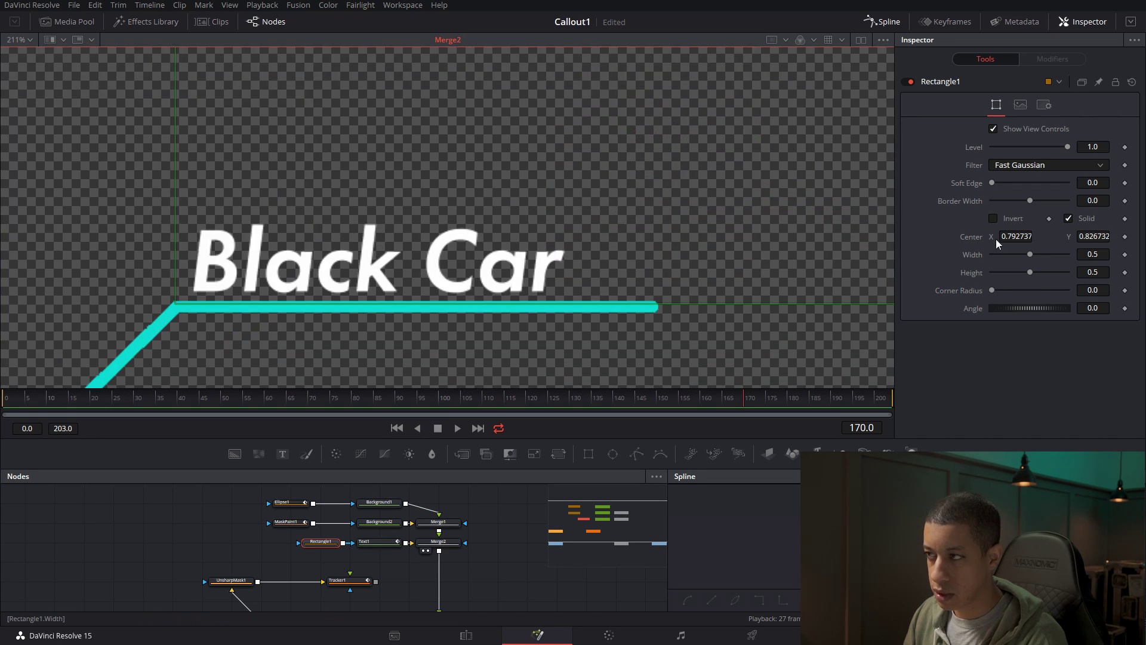
pyautogui.moveTo(1093, 237); pyautogui.dragTo(1100, 237)
pyautogui.scroll(-6, 622, 257)
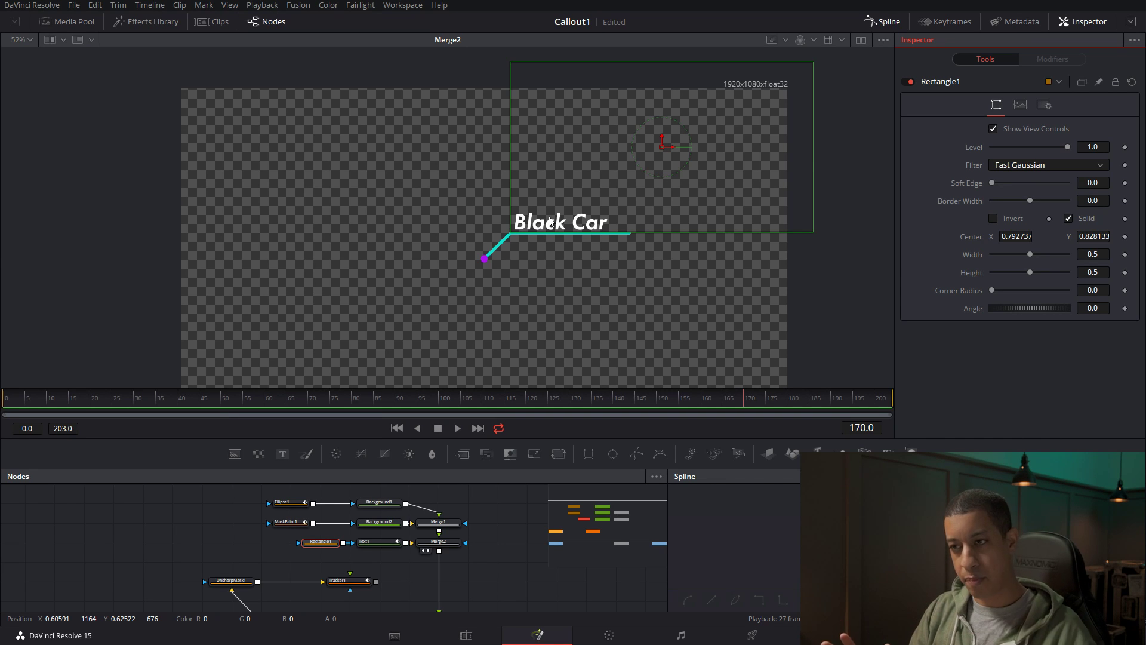
# Keyframe Text1's Center at frame 160 and move the text below the line to Y 0.476244 at frame 175.
pyautogui.click(376, 543)
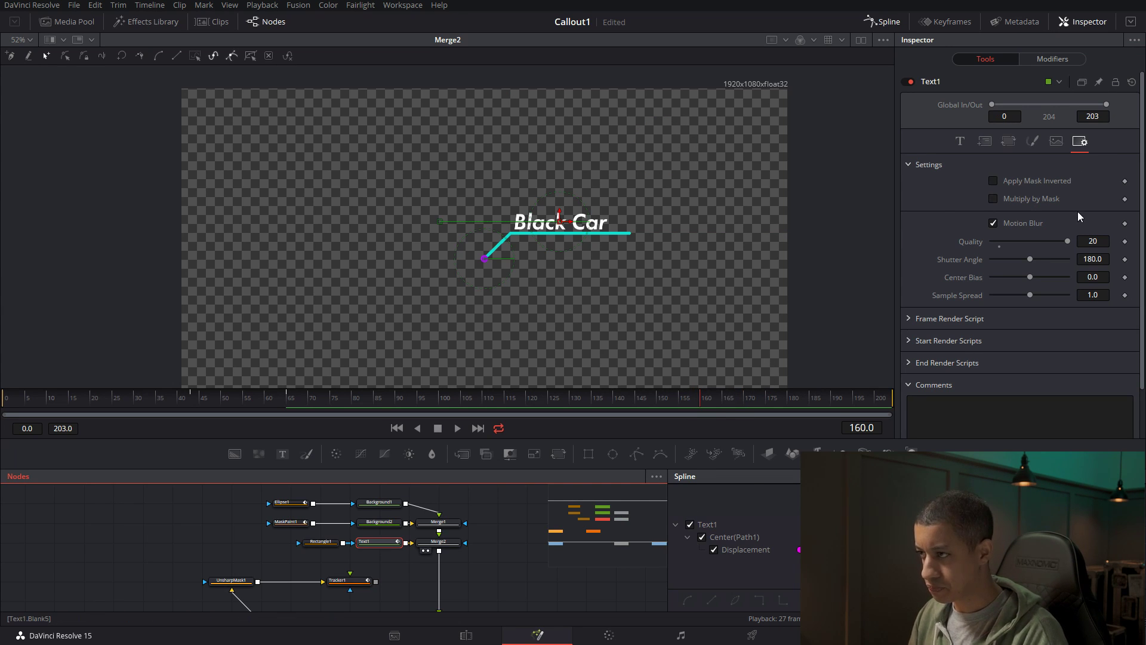
pyautogui.click(986, 144)
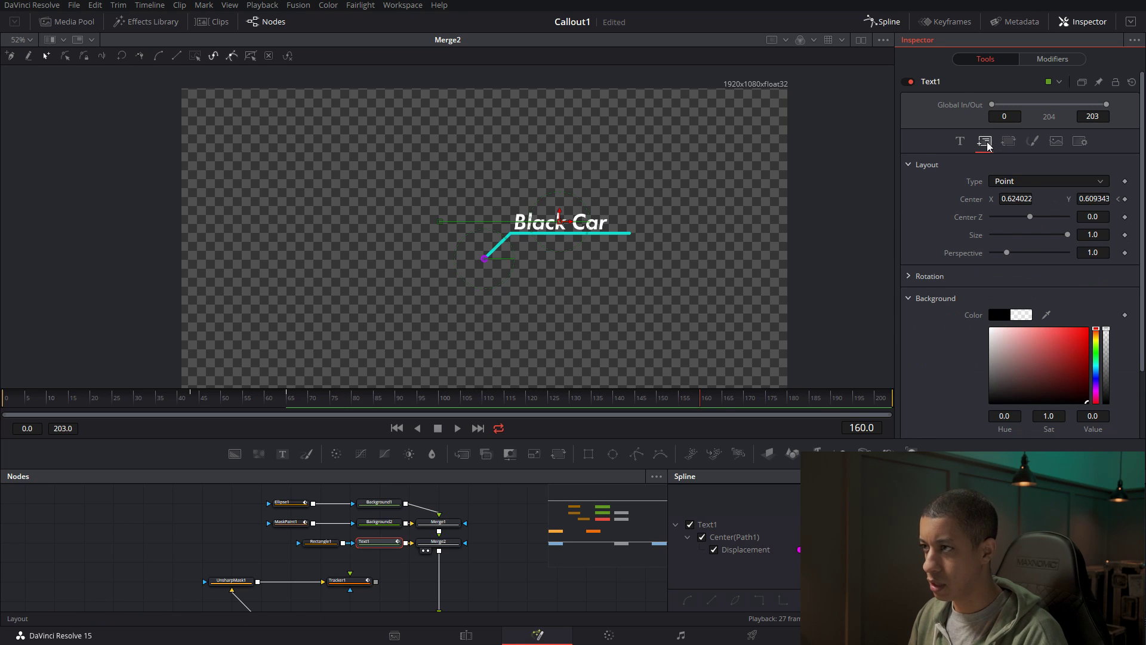
pyautogui.click(1125, 200)
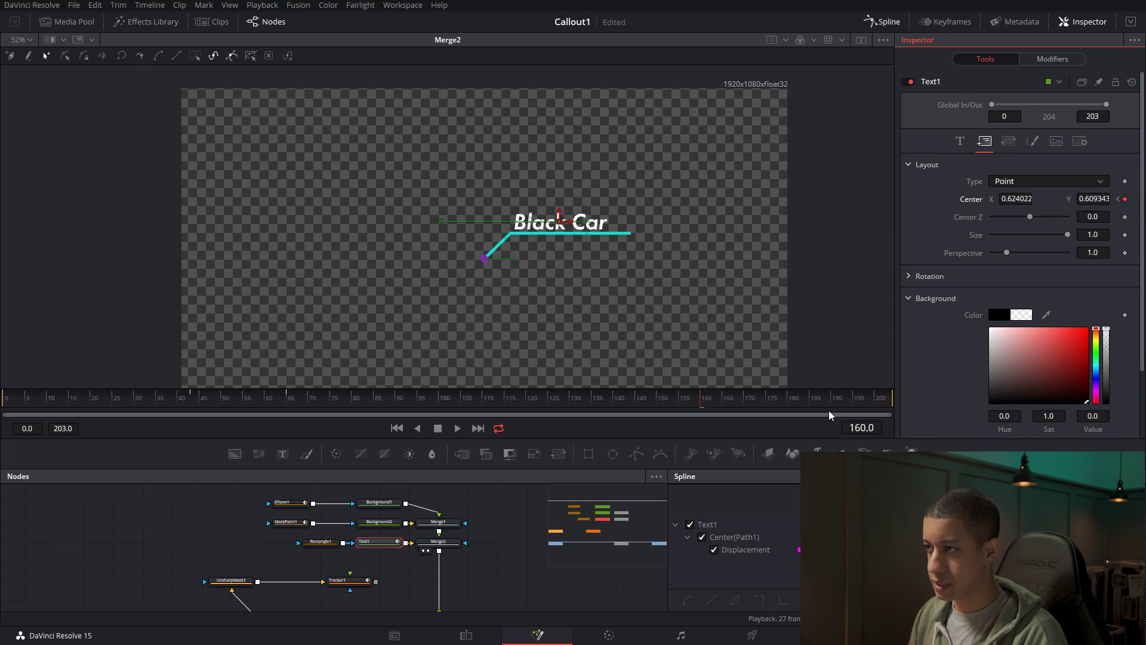
pyautogui.moveTo(709, 407); pyautogui.dragTo(742, 409)
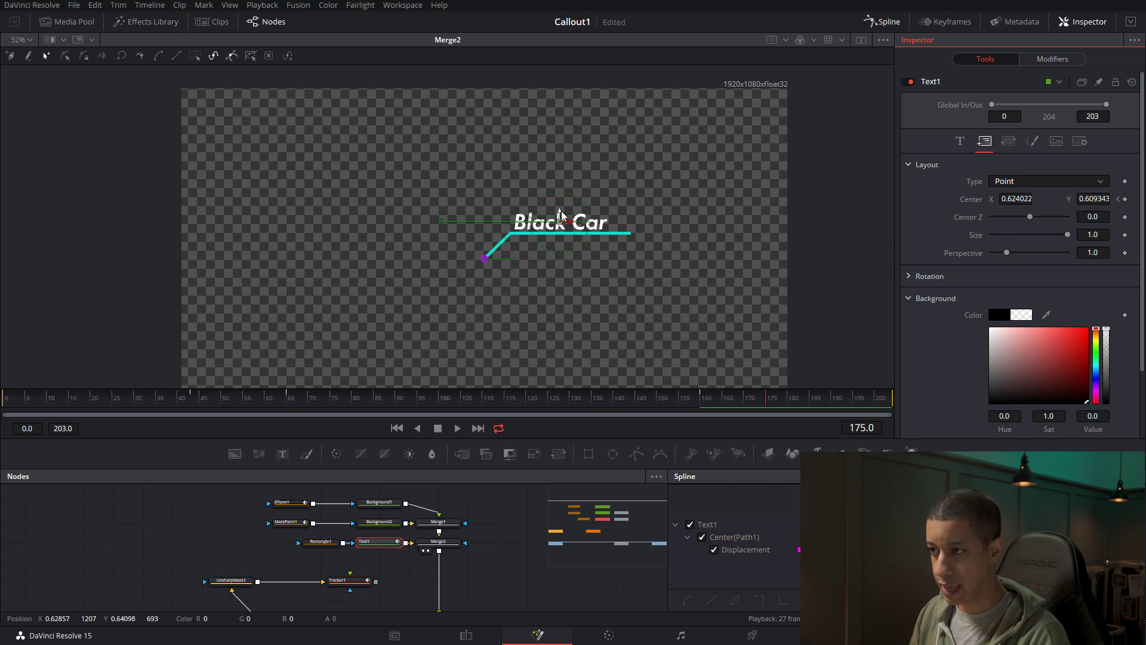
pyautogui.moveTo(562, 220); pyautogui.dragTo(564, 262)
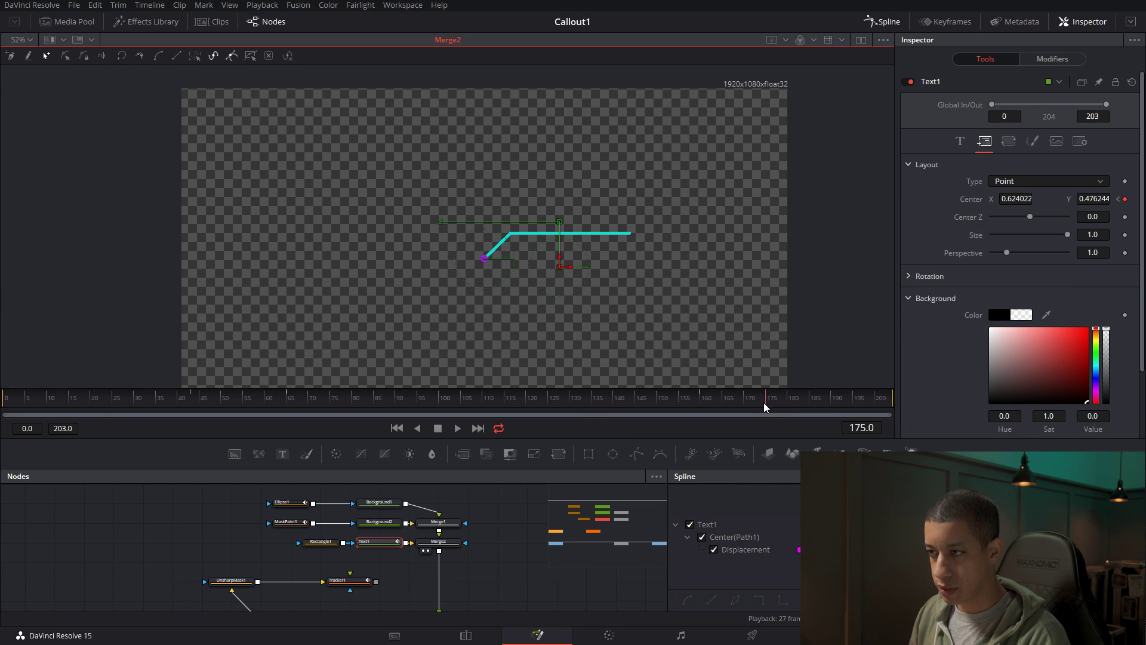
# Keyframe MaskPaint1's Write On at frame 175 and set its End to 0.0 at frame 190.
pyautogui.click(293, 530)
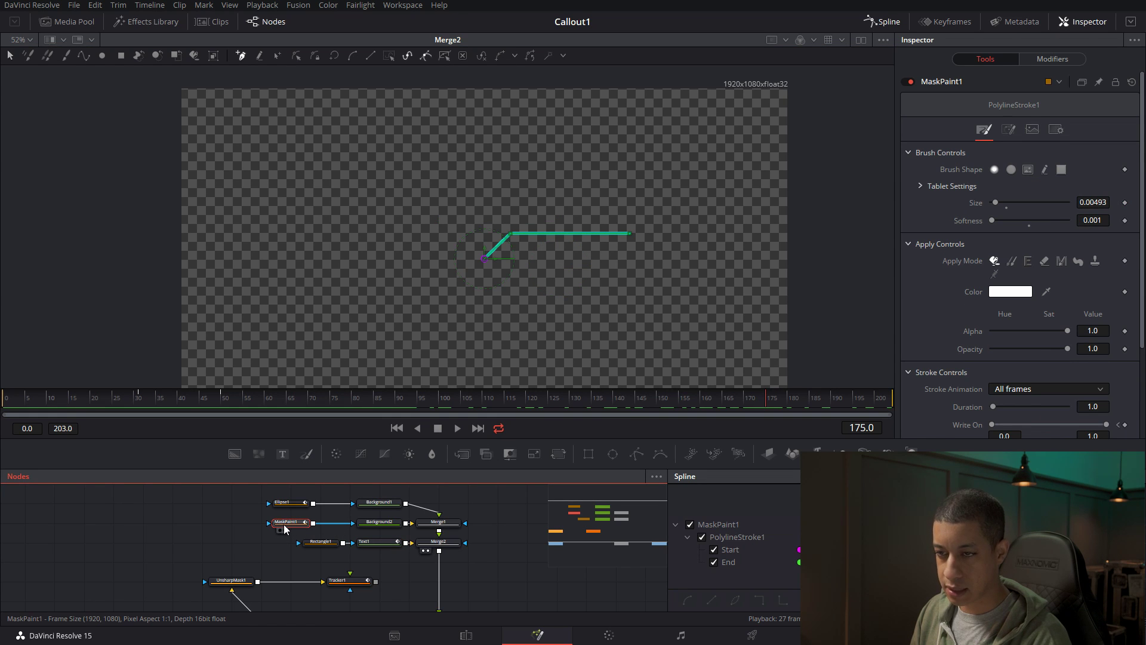
pyautogui.scroll(-3, 1012, 345)
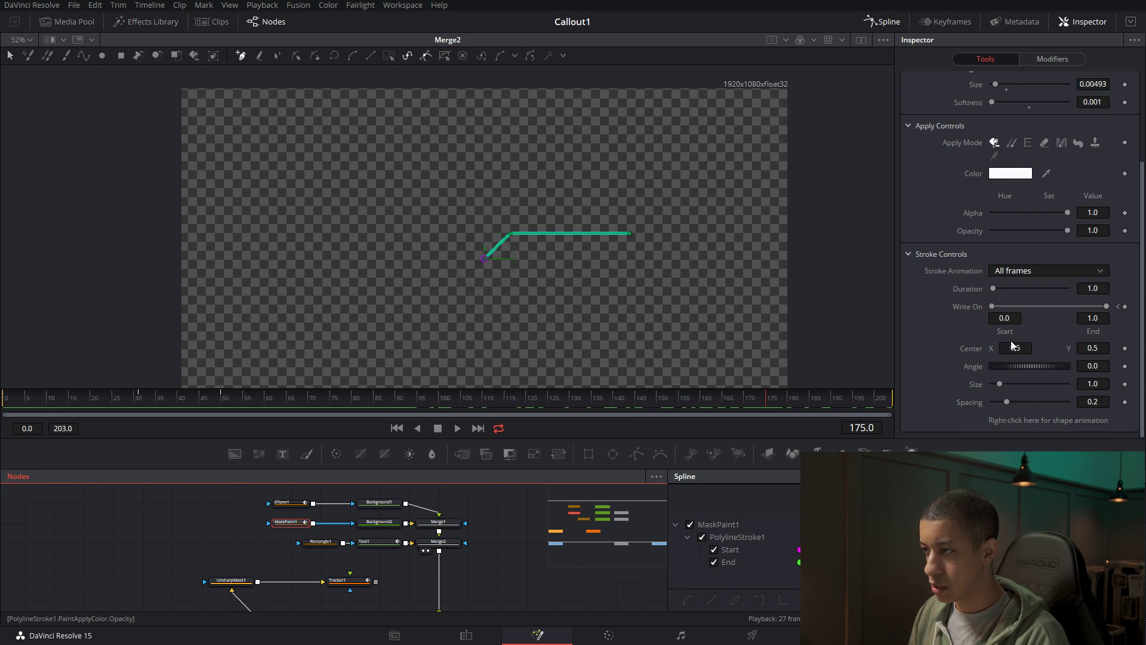
pyautogui.click(1125, 306)
pyautogui.moveTo(821, 408); pyautogui.dragTo(834, 409)
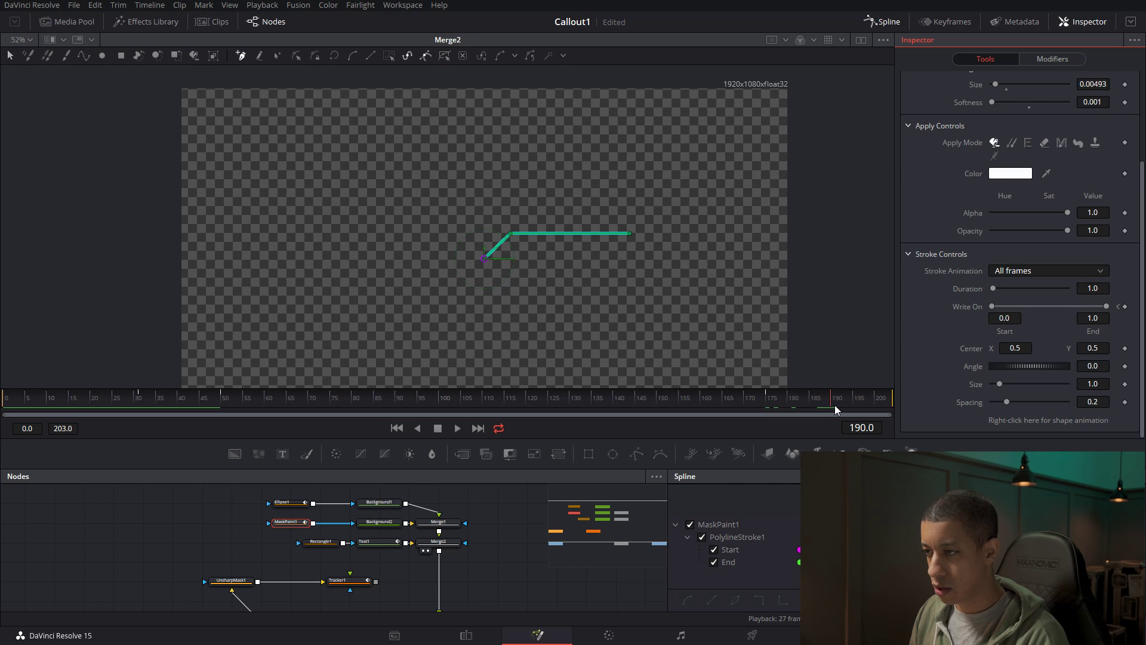
pyautogui.moveTo(1105, 311); pyautogui.dragTo(998, 308)
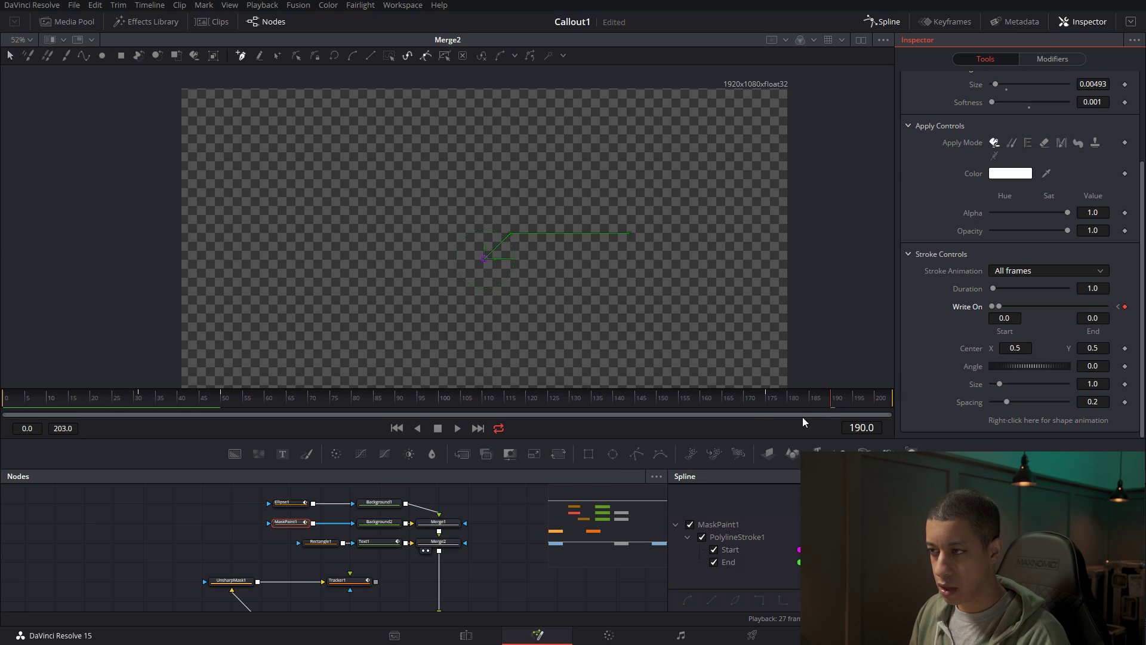
# Keyframe Ellipse1's Height at frame 190 and set it to 0.0 at frame 200.
pyautogui.scroll(1, 286, 510)
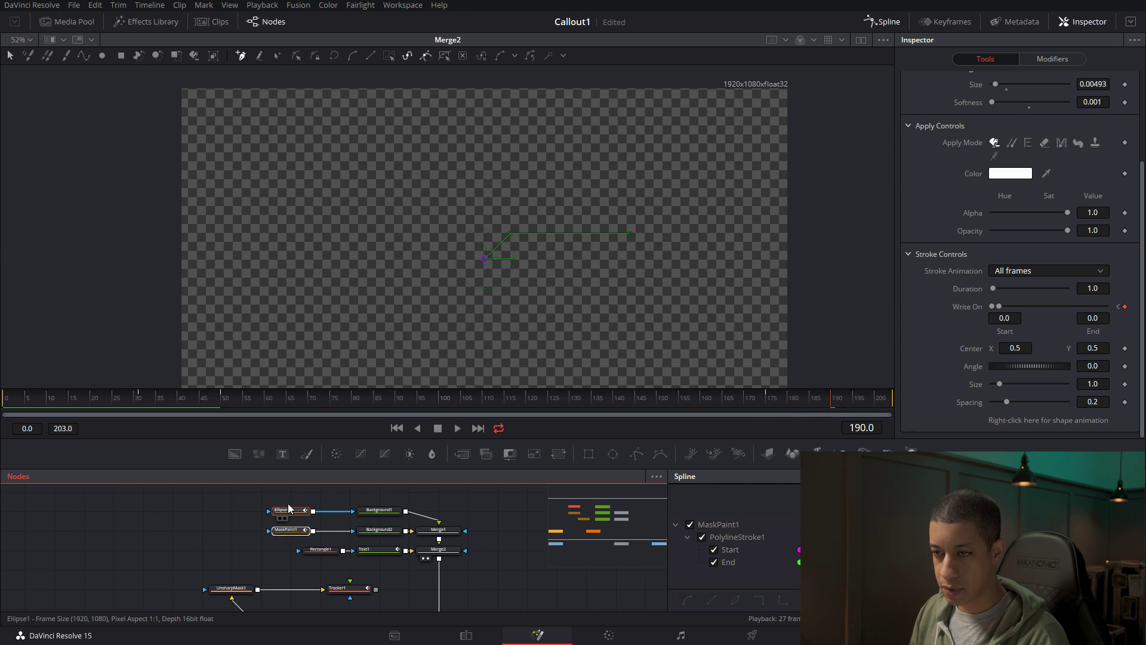
pyautogui.click(289, 512)
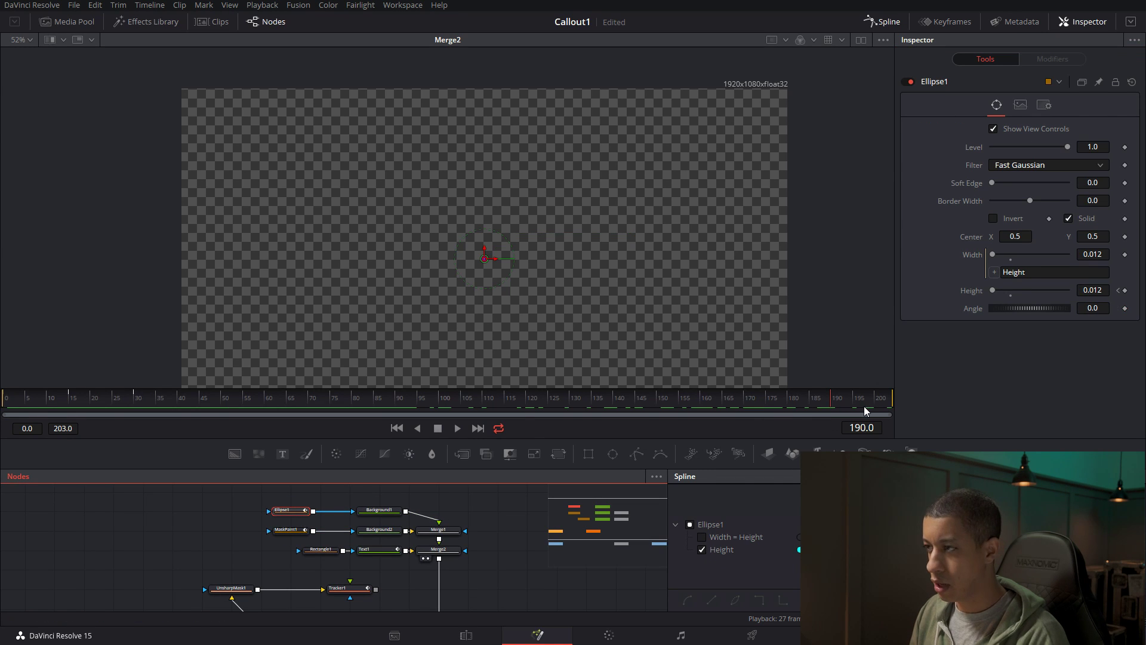
pyautogui.click(1124, 290)
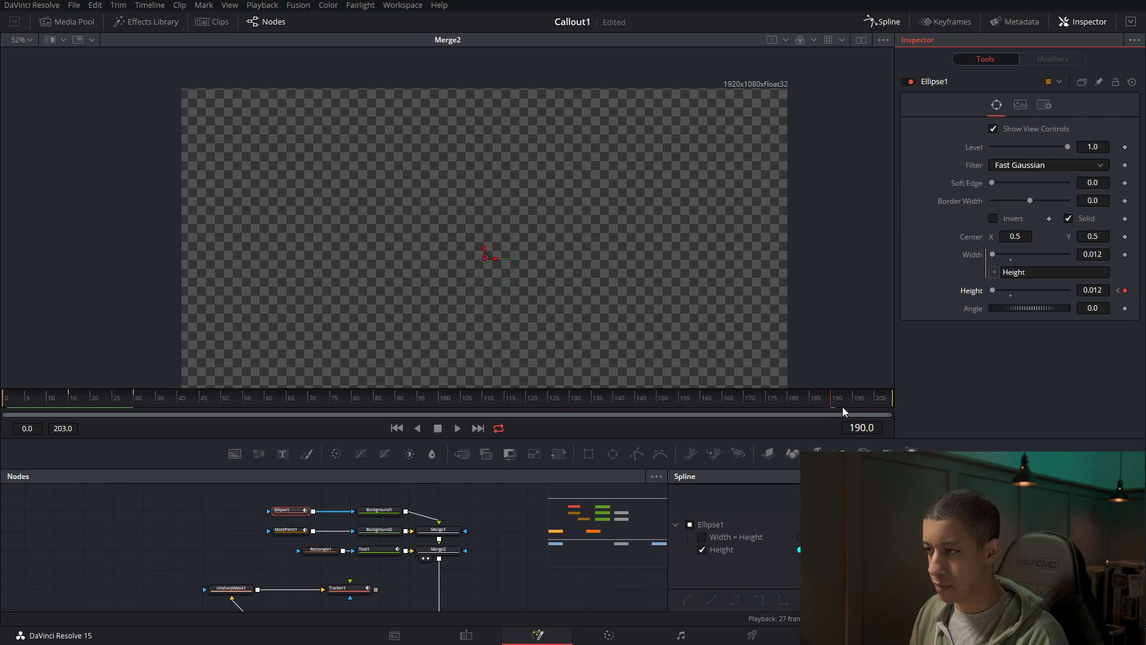
pyautogui.moveTo(1006, 294); pyautogui.dragTo(859, 294)
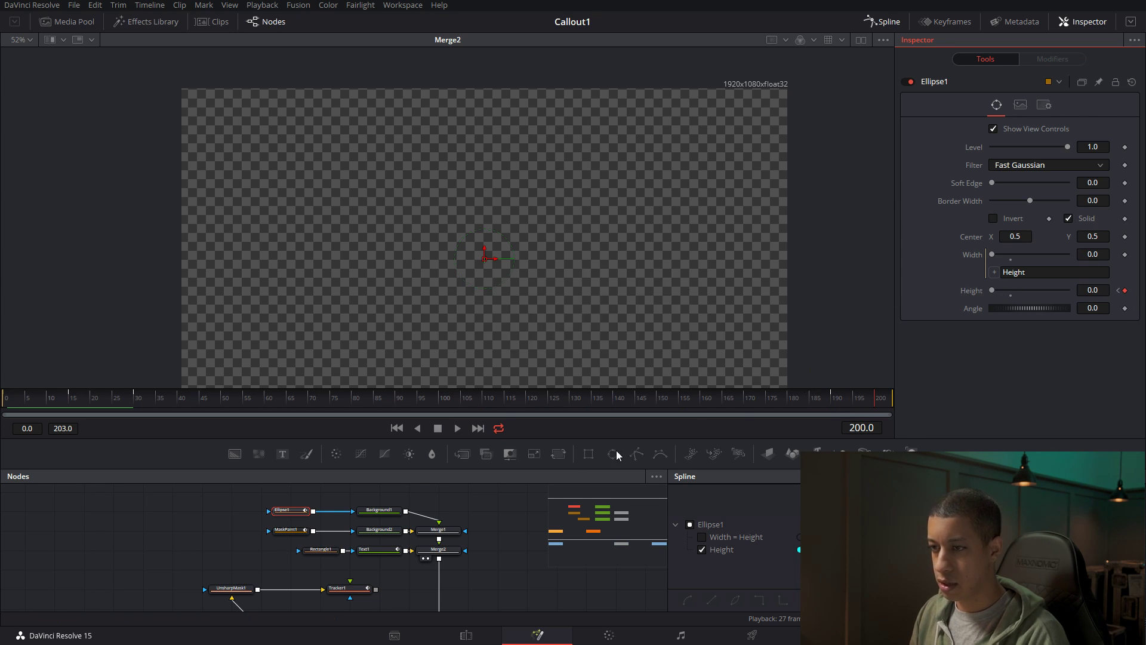
# Show MediaOut1 in the viewer and return to frame 0.
pyautogui.moveTo(496, 587); pyautogui.dragTo(482, 487)
pyautogui.scroll(-2, 494, 548)
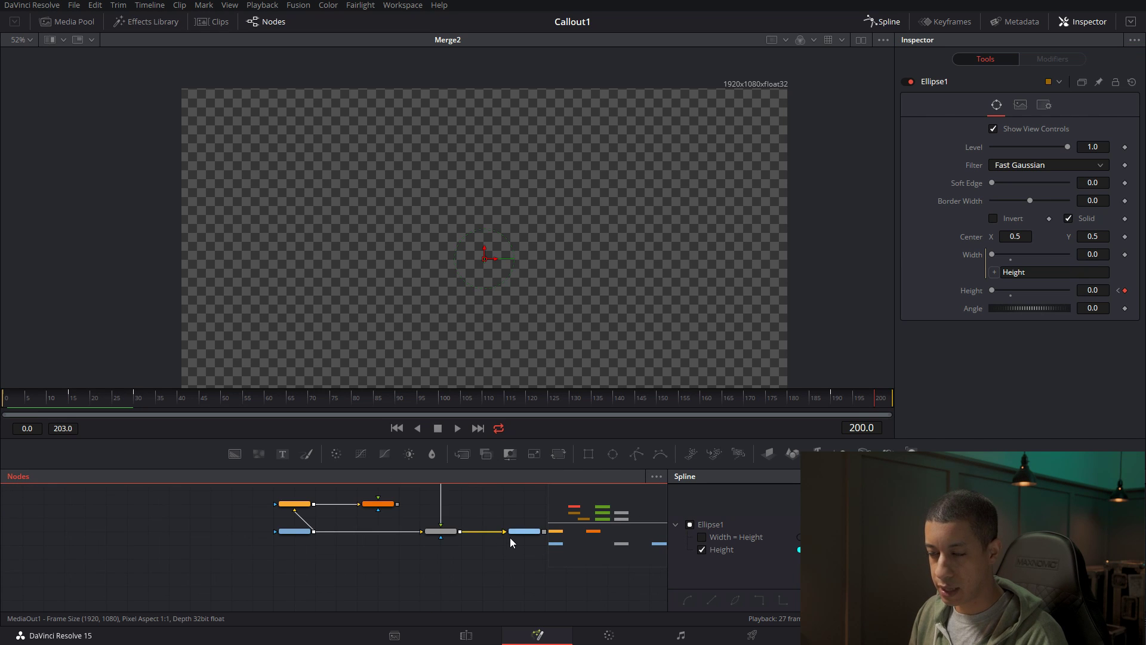
pyautogui.press('1')
pyautogui.moveTo(380, 403); pyautogui.dragTo(5, 412)
pyautogui.click(149, 543)
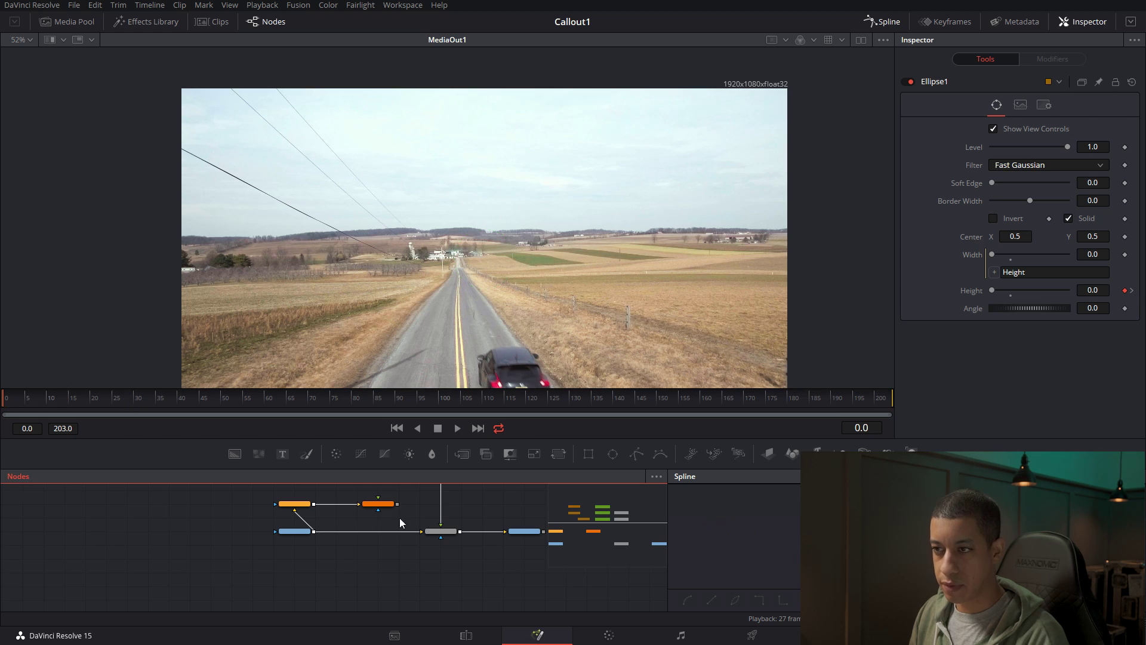
# Fit the image to the viewer and play the composition to review the tracked callout's animation.
pyautogui.scroll(-4, 529, 337)
pyautogui.press('space')
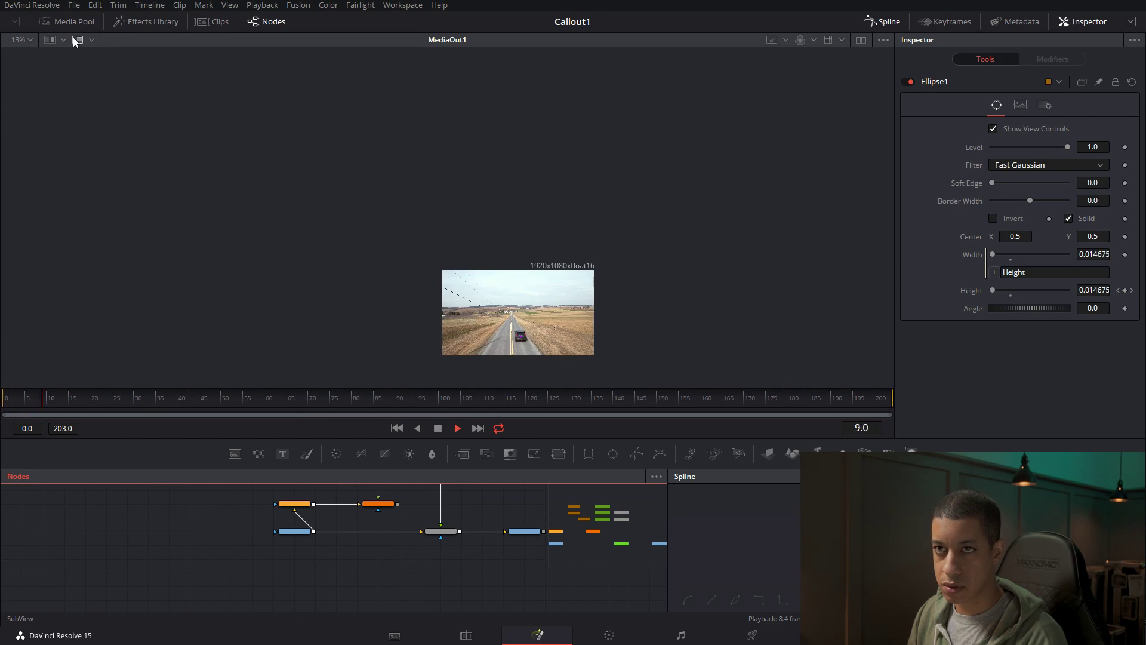
pyautogui.click(34, 40)
pyautogui.click(26, 42)
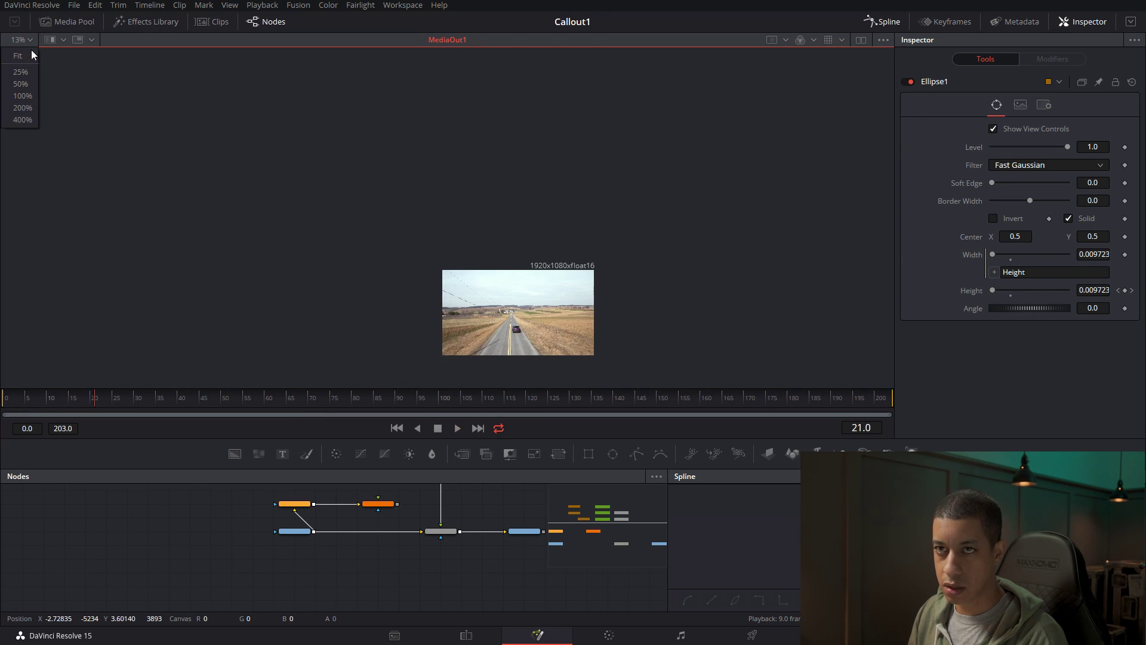
pyautogui.click(24, 56)
pyautogui.press('space')
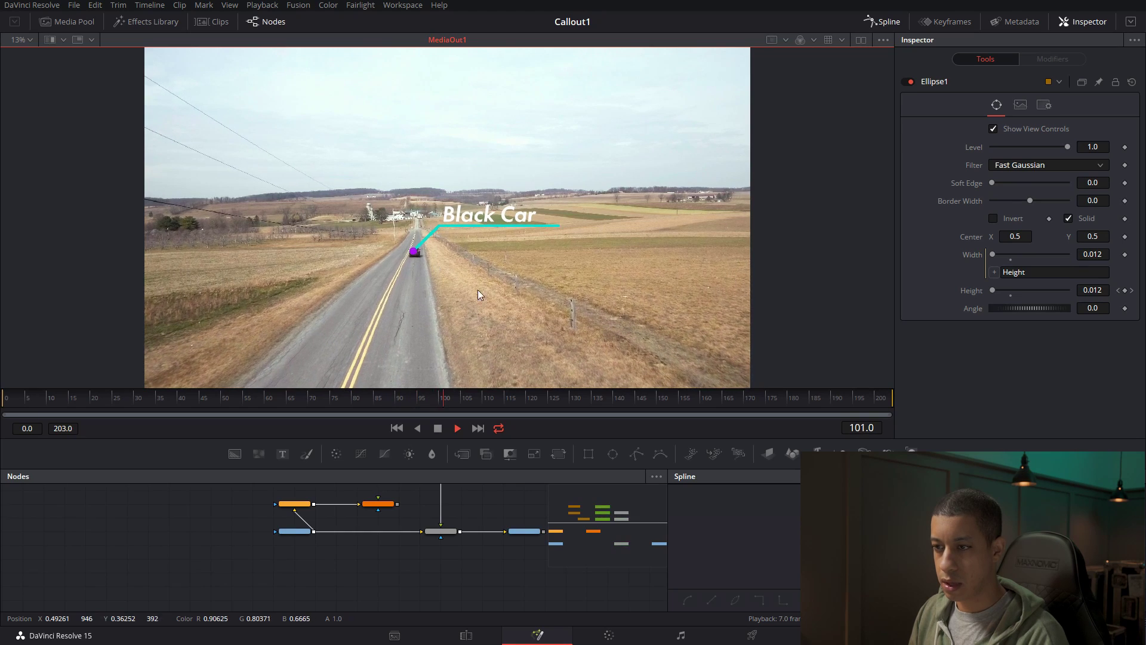
pyautogui.moveTo(513, 563); pyautogui.dragTo(450, 586)
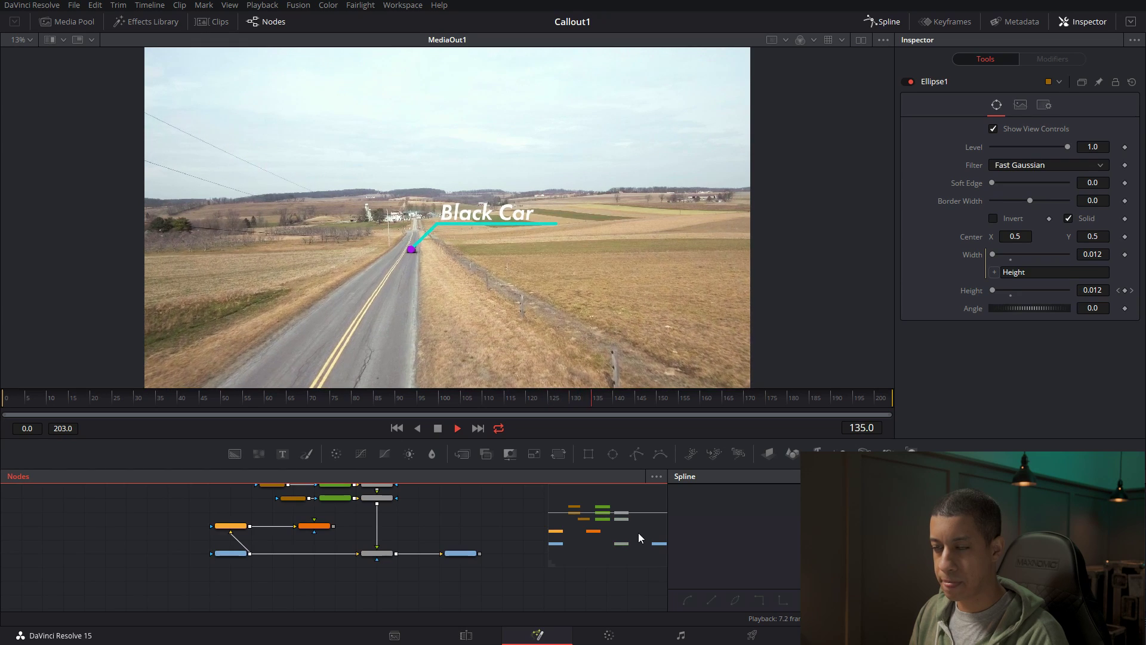
pyautogui.scroll(2, 477, 532)
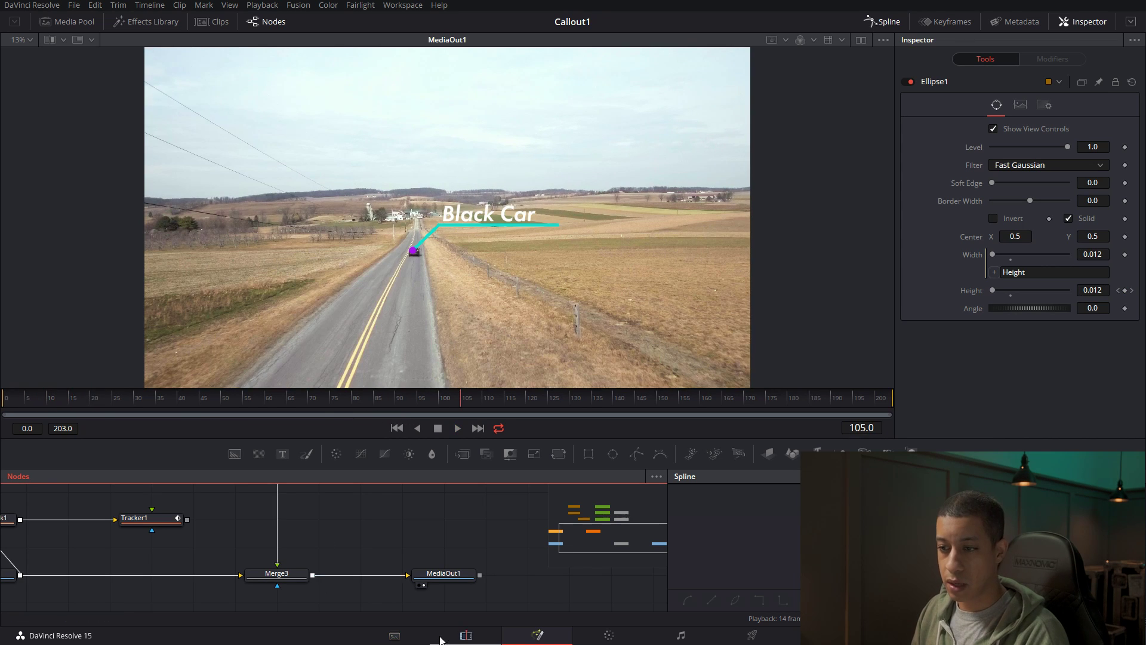
# Switch to the Edit page and move the playhead to the beginning of Timeline 1.
pyautogui.click(465, 636)
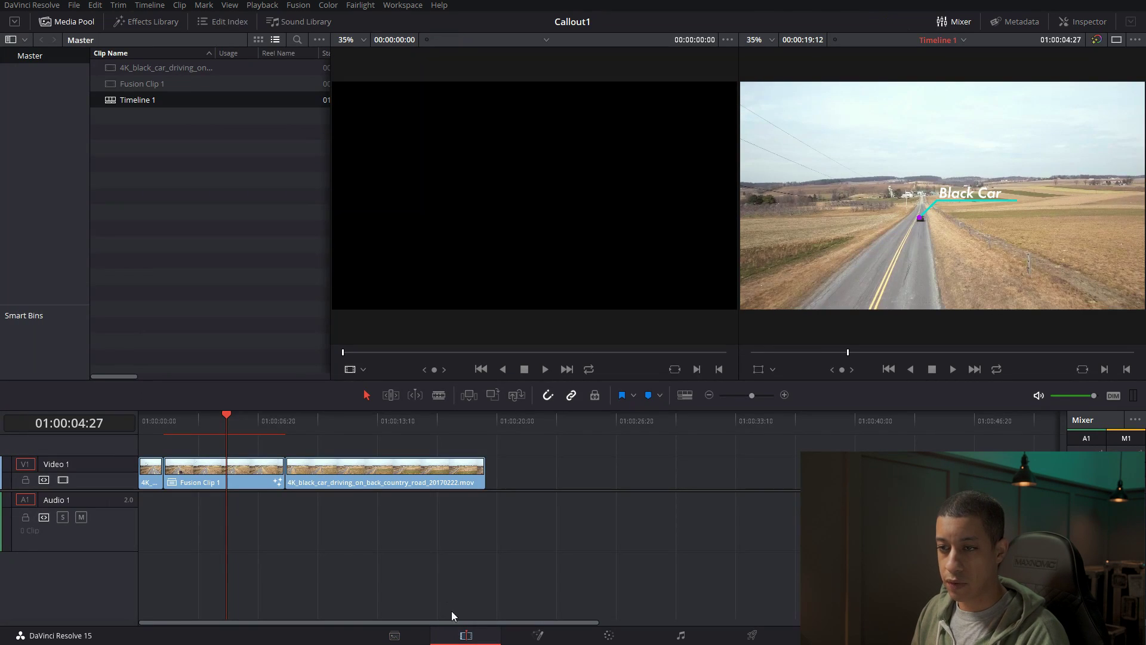
pyautogui.moveTo(234, 421); pyautogui.dragTo(119, 427)
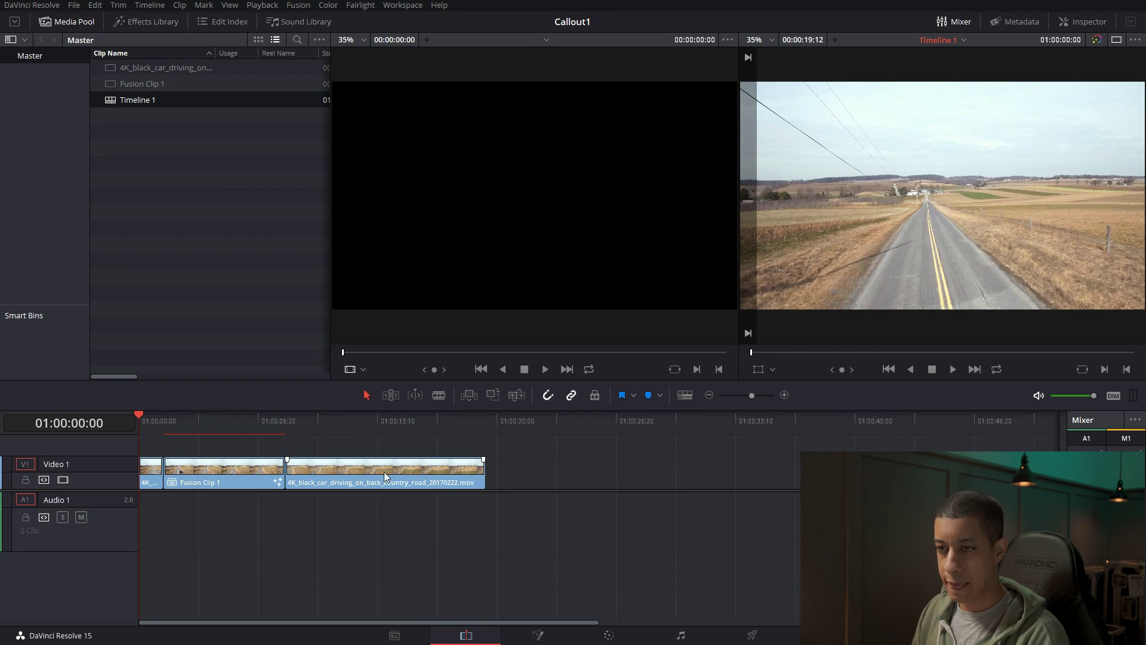